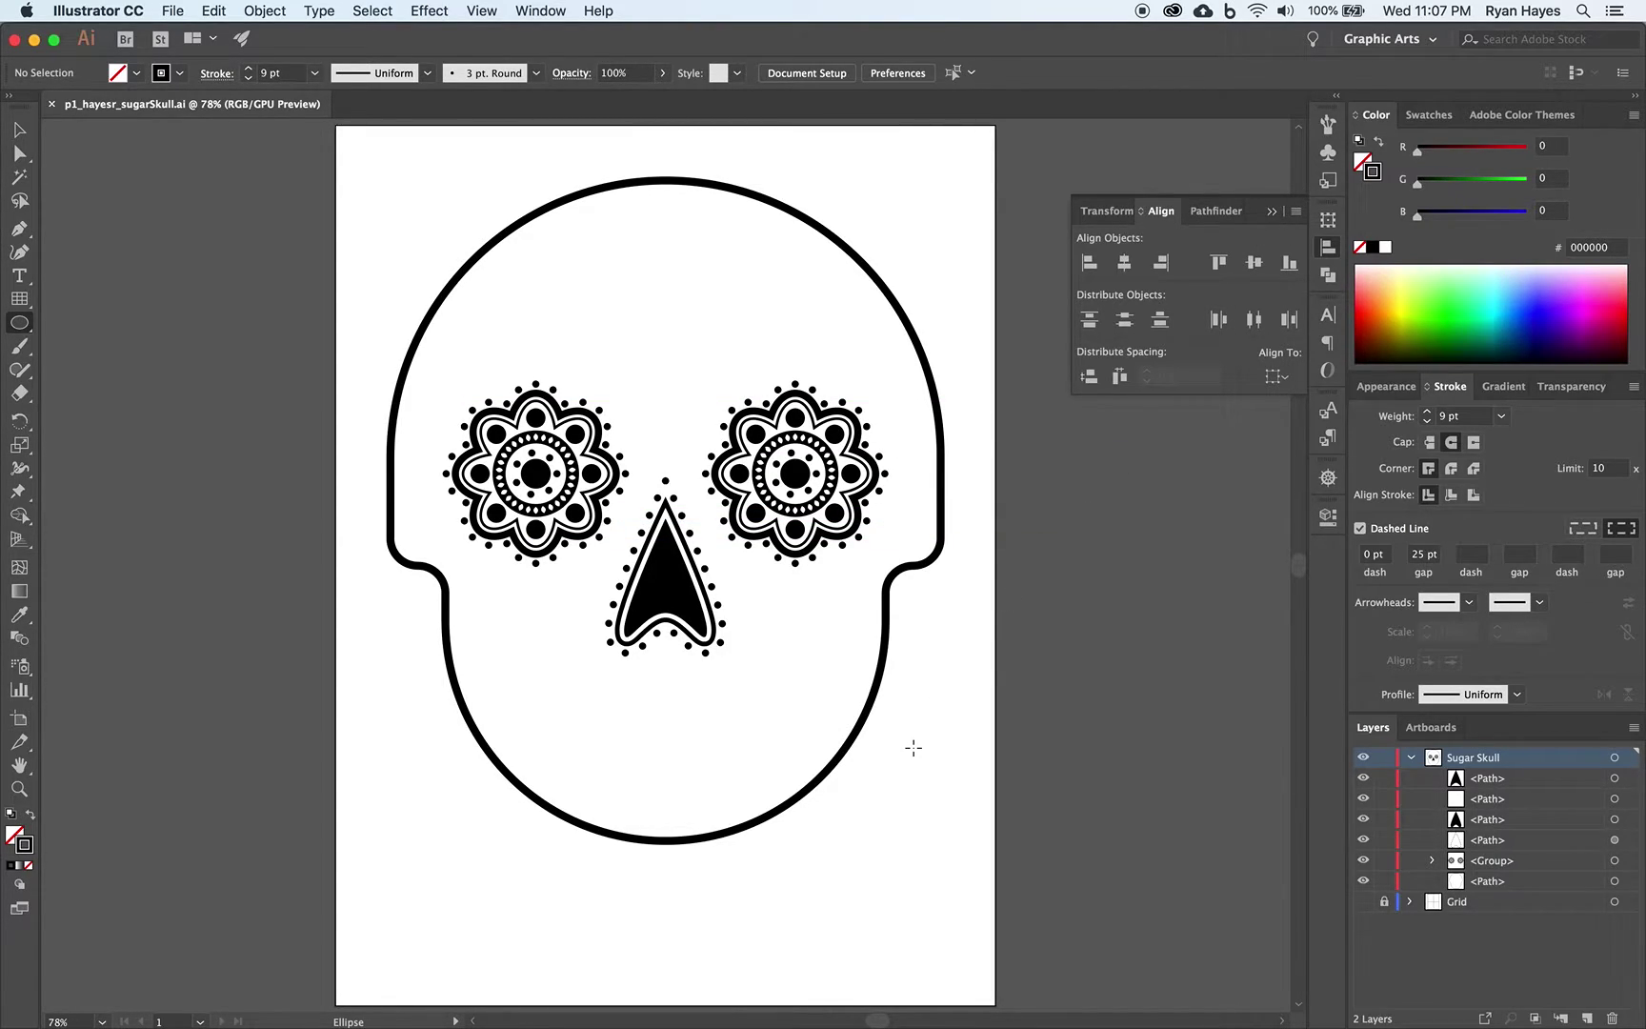
Reset to default fill and stroke, then draw a small 0.641 in circle where the mouth begins.
key("d")
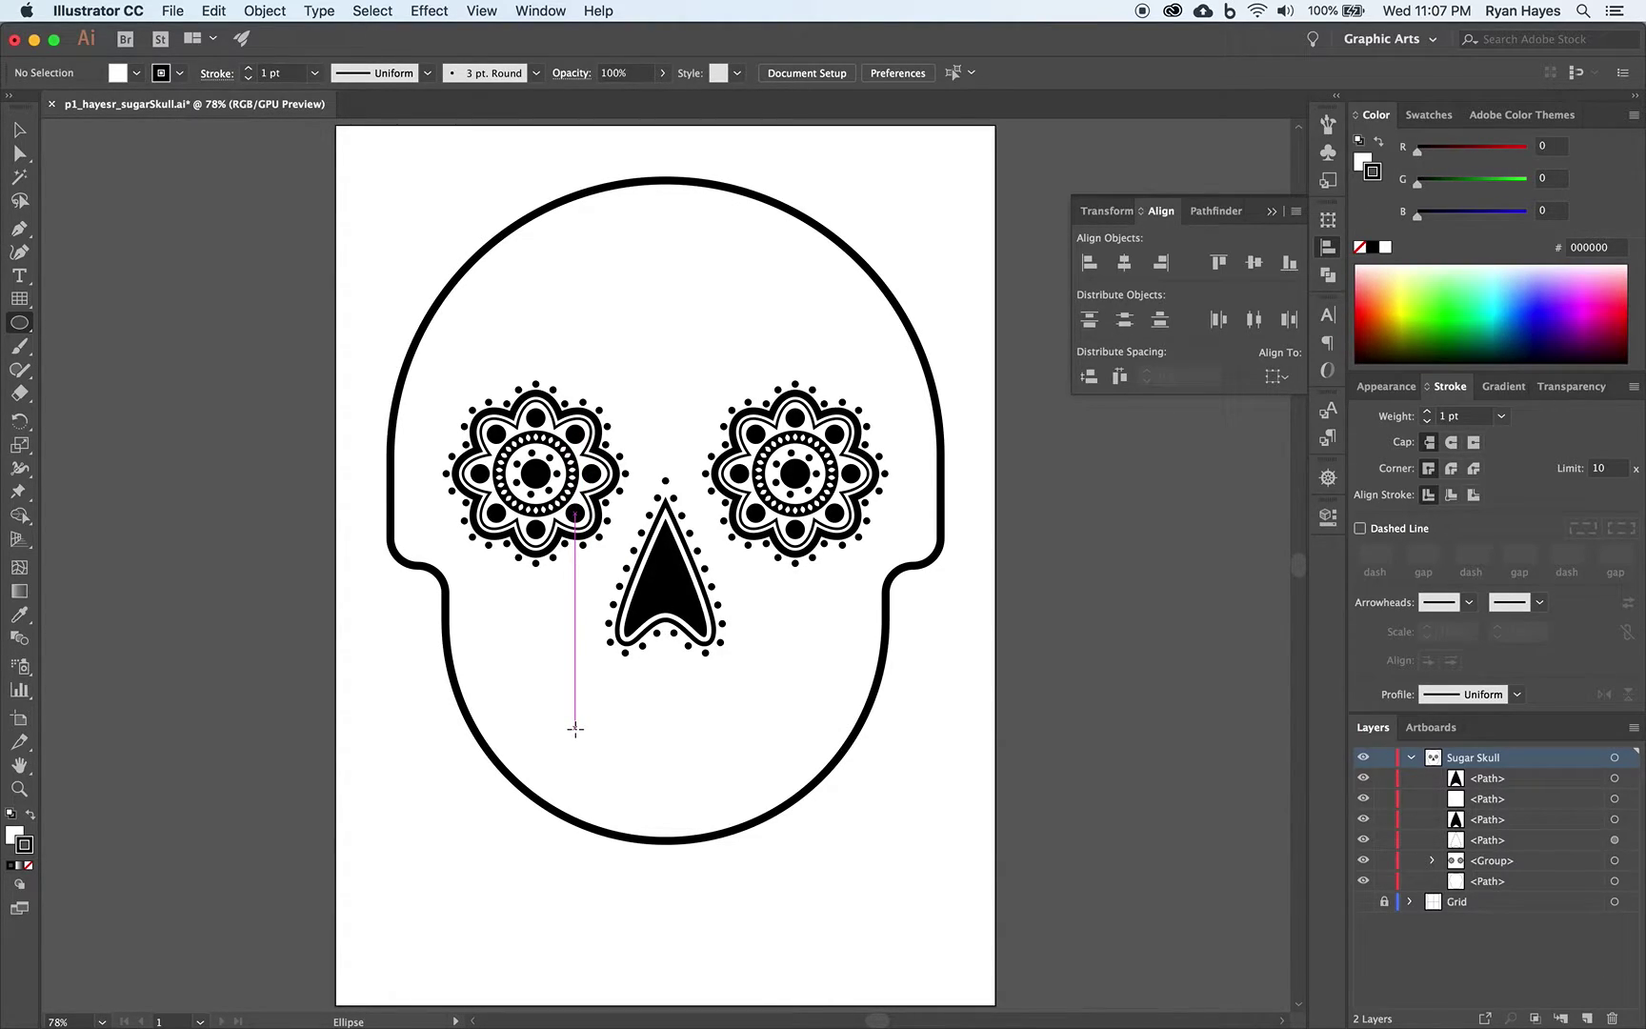
left_click_drag(576, 729, 595, 749)
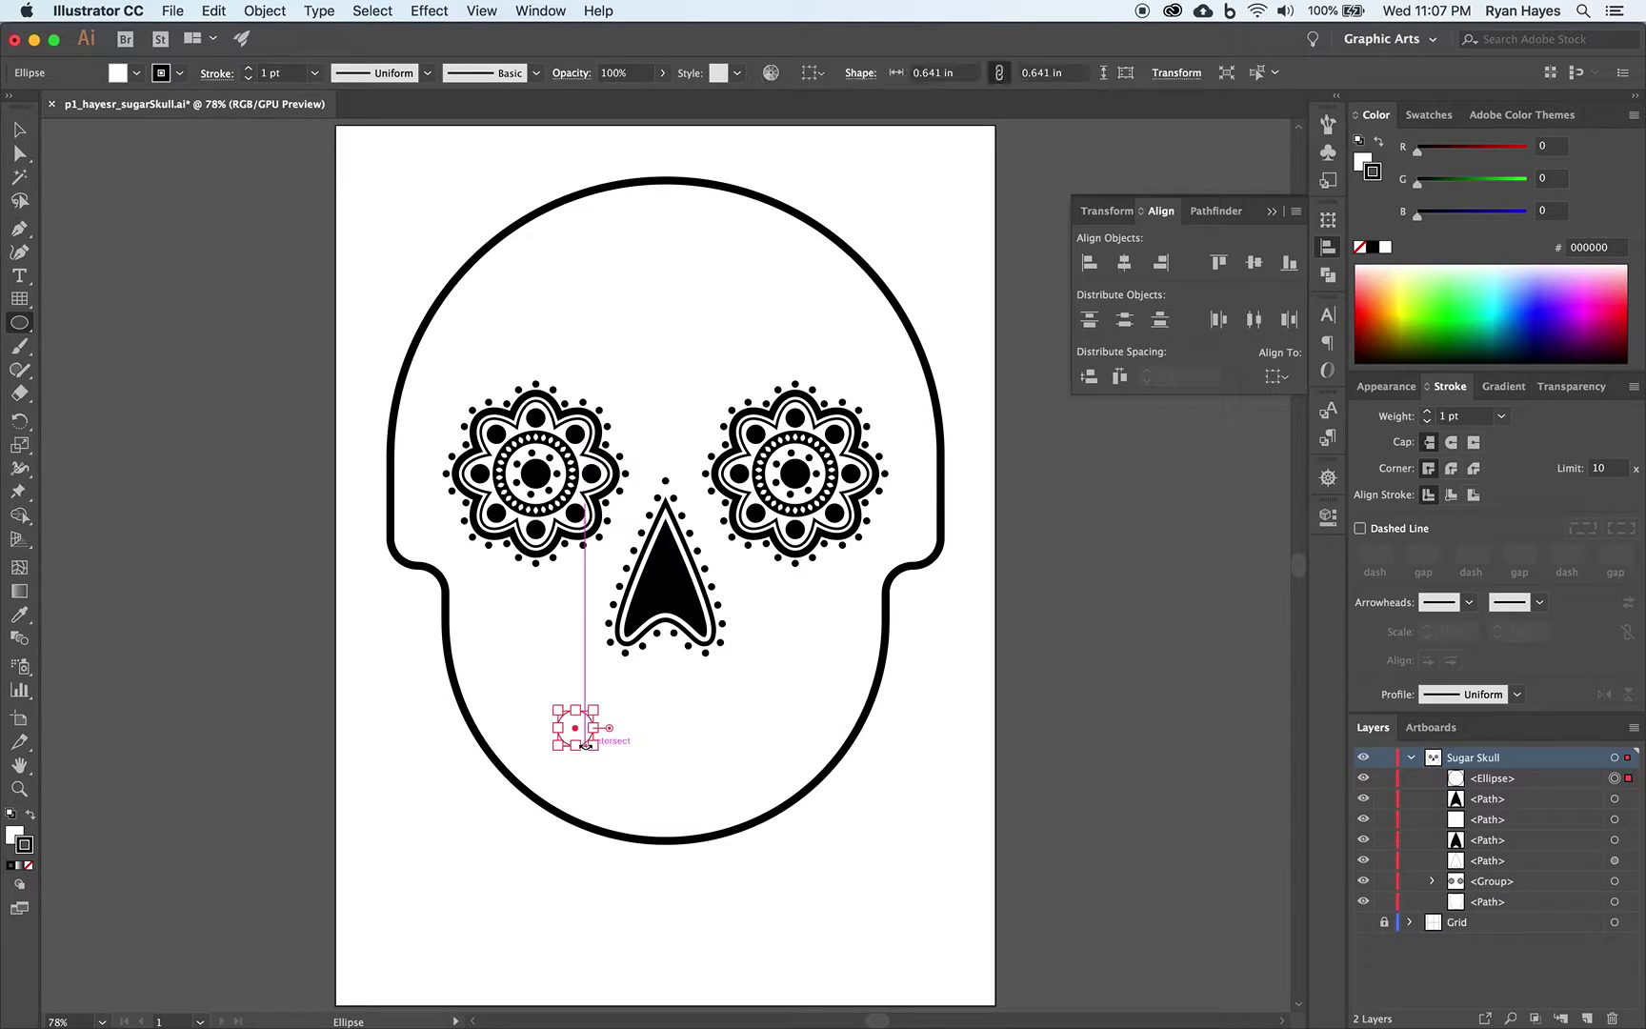
Zoom in and raise the circle's bottom anchor slightly to flatten it into a tooth.
left_click(20, 154)
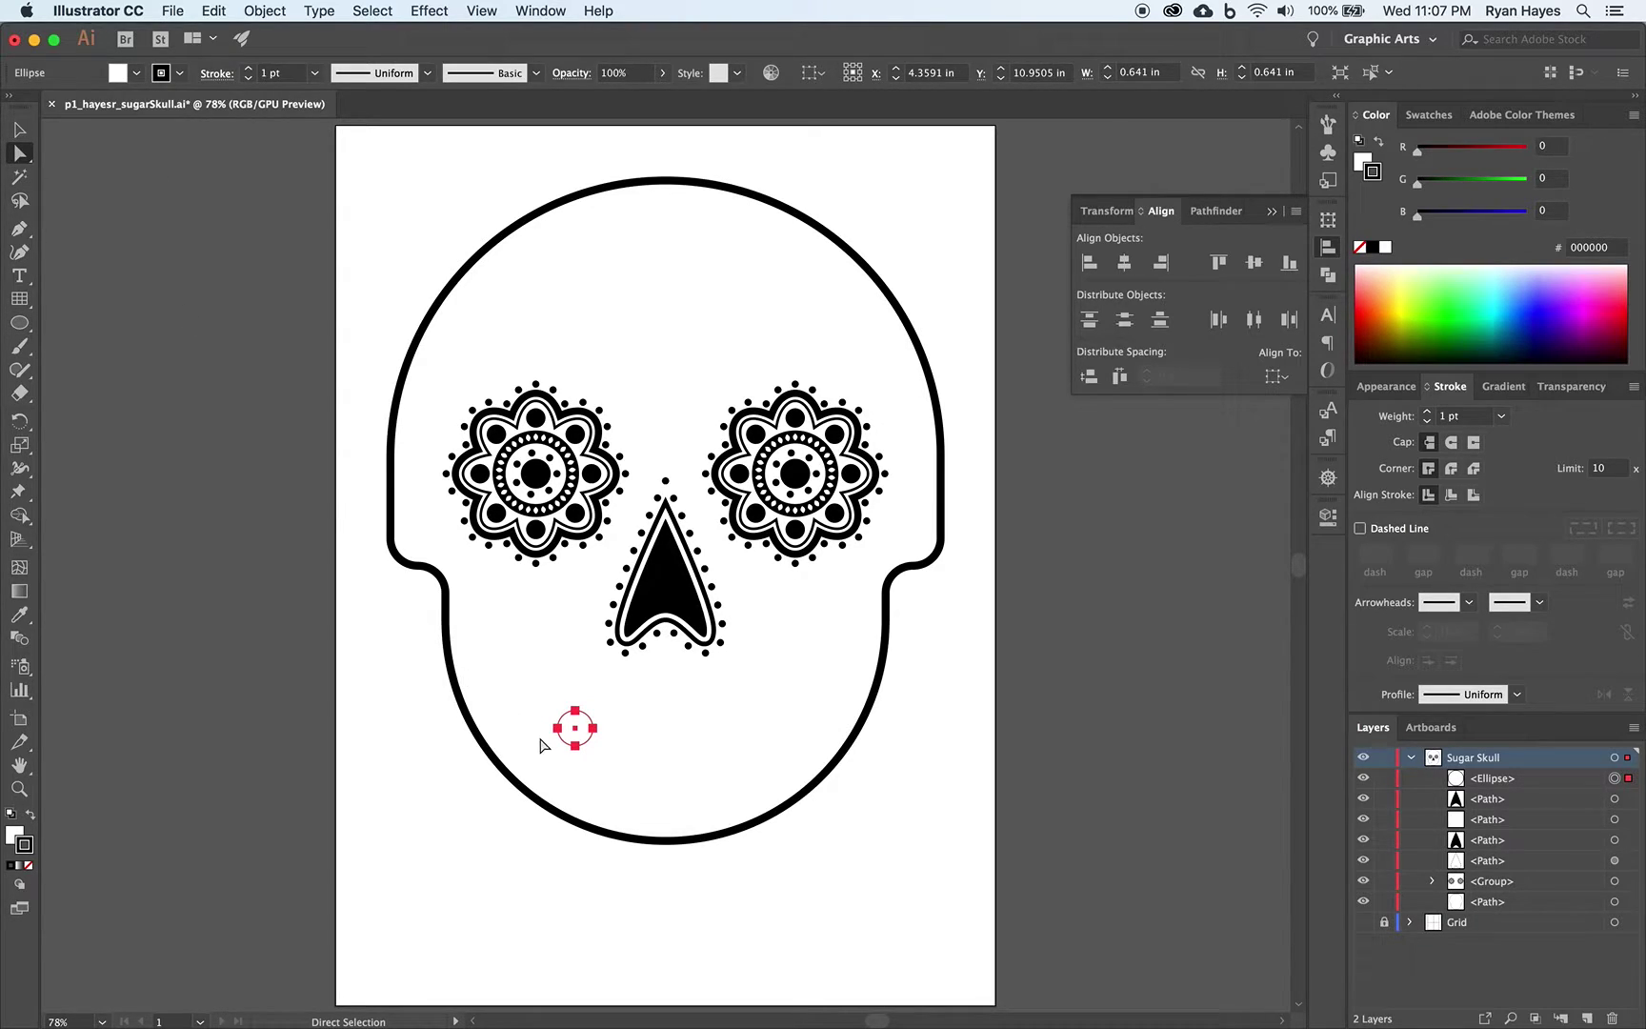
left_click(577, 748)
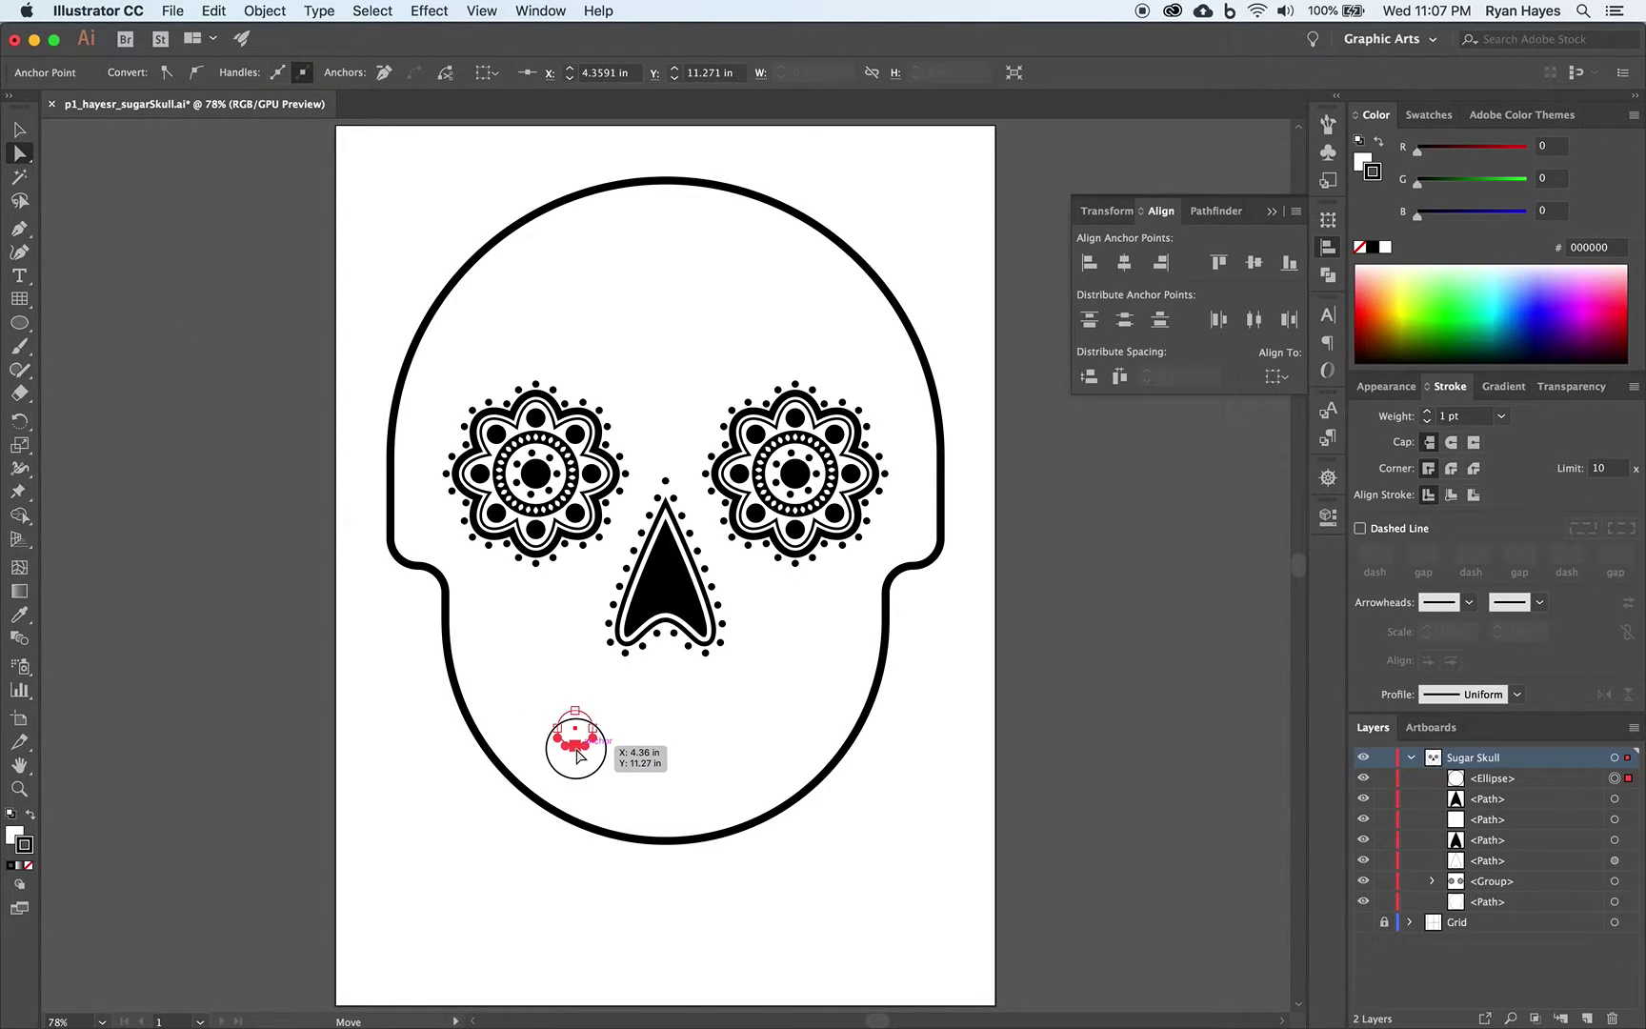
left_click_drag(577, 755, 580, 742)
left_click(576, 768)
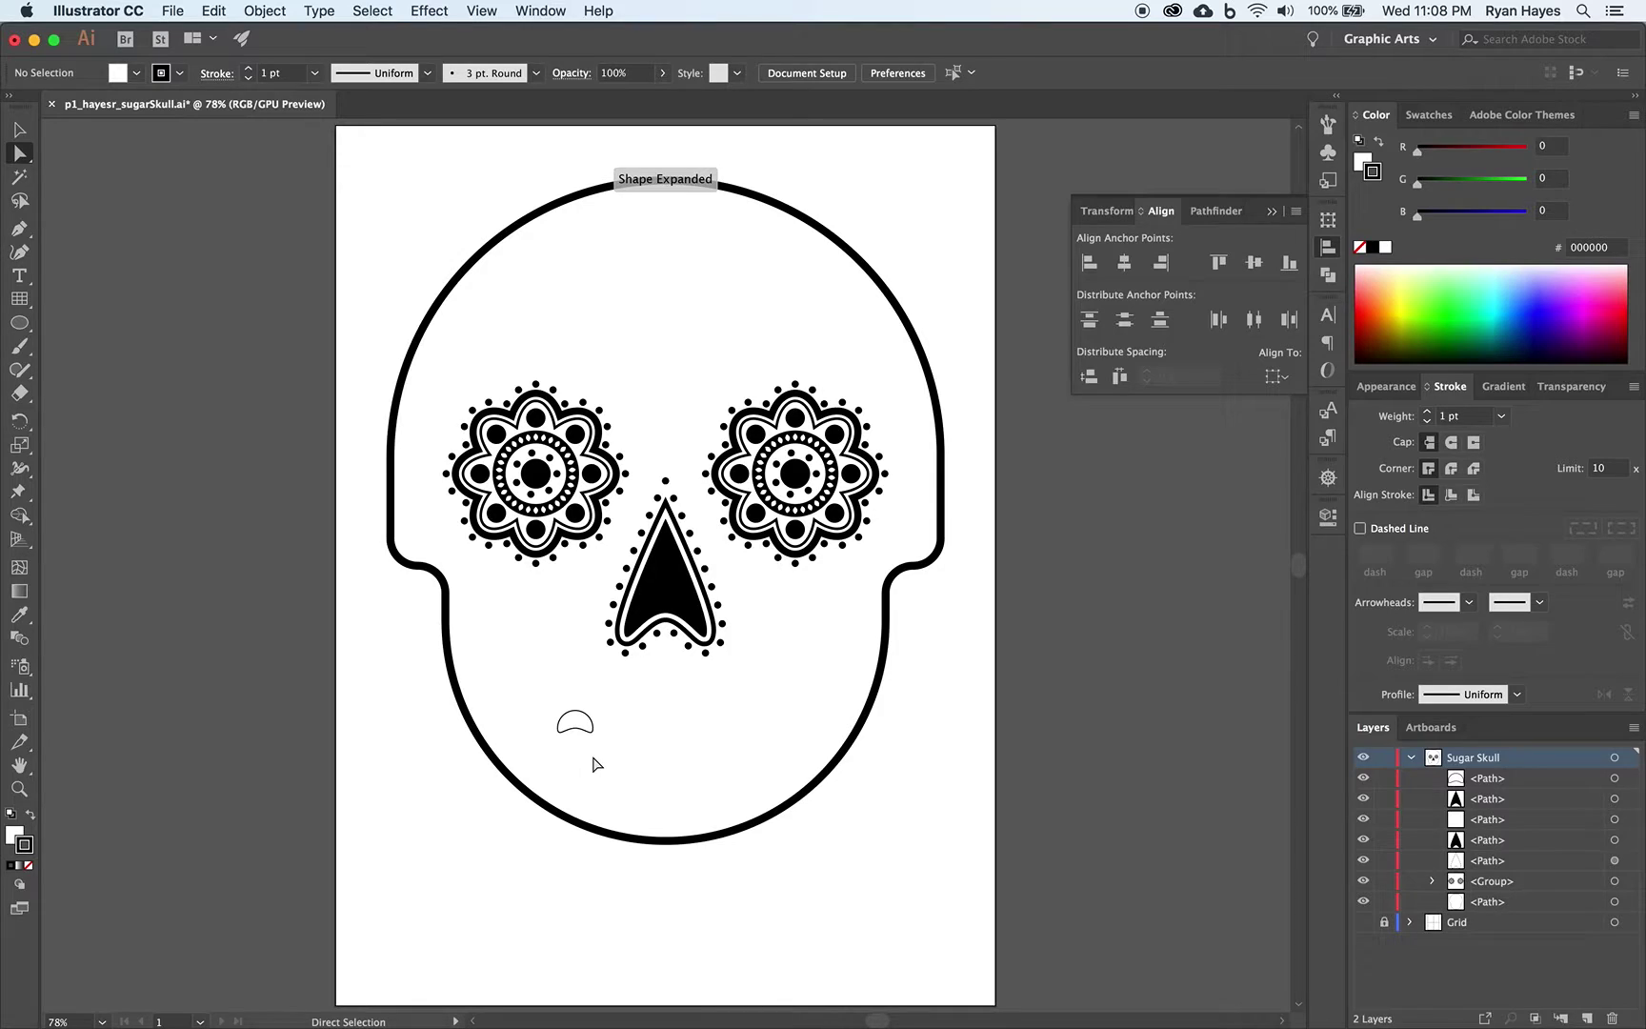
key("super+z")
key("super+z")
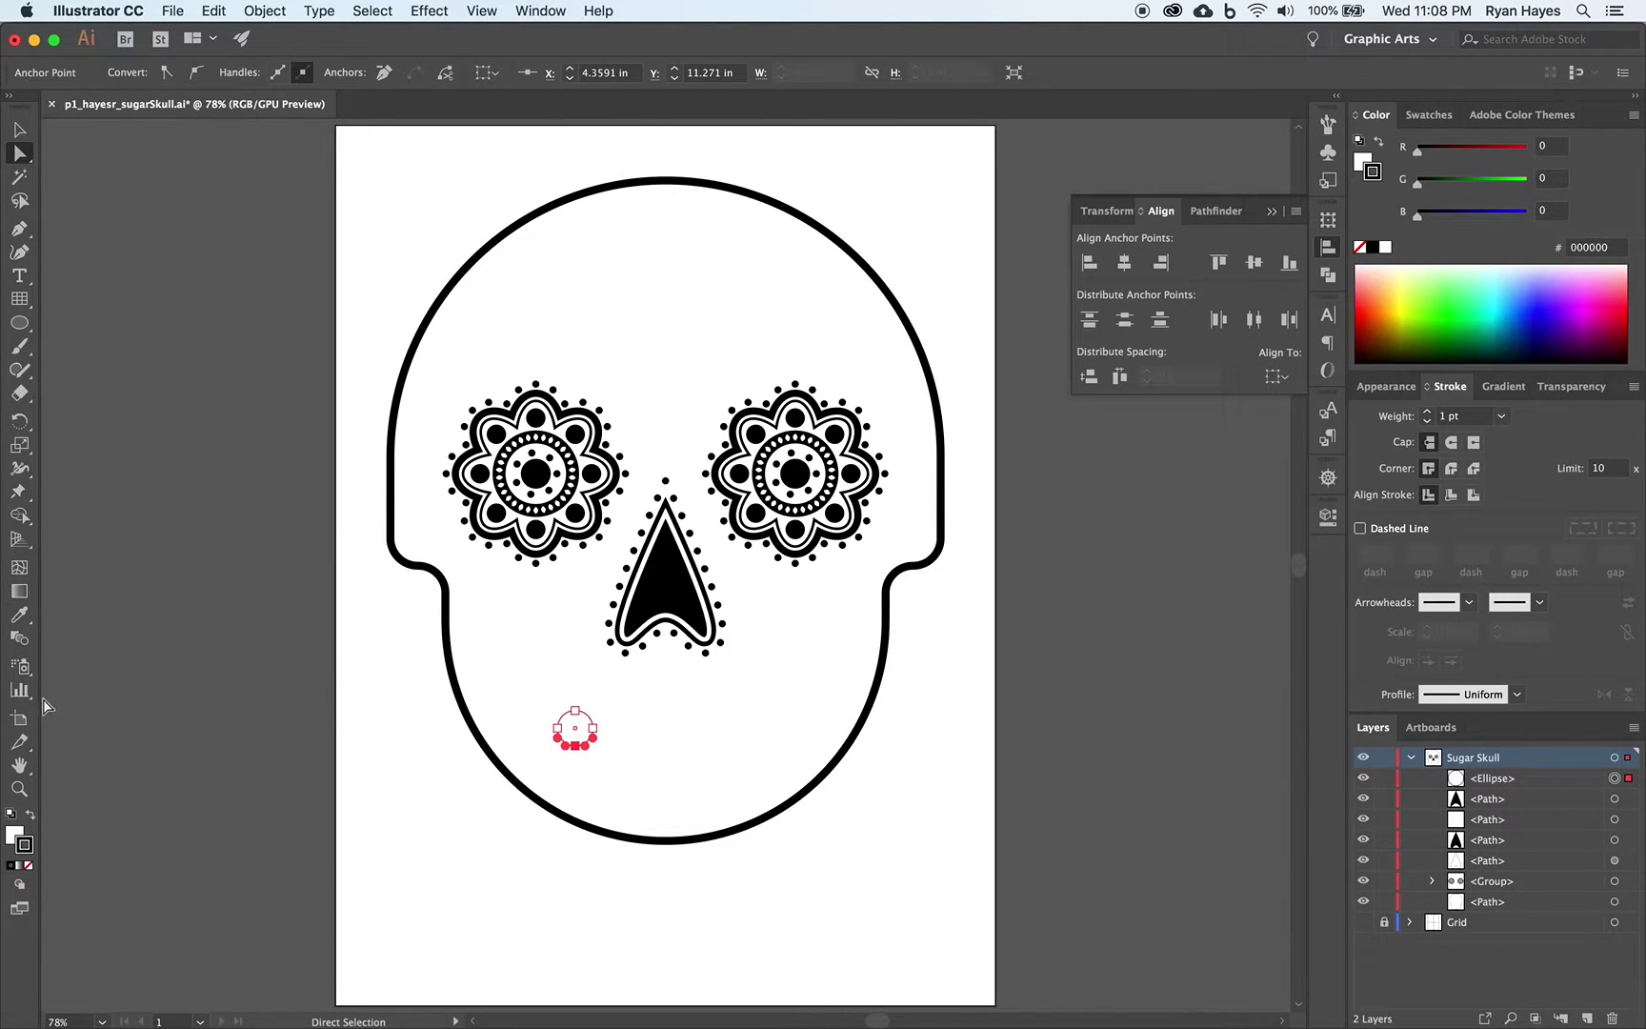
left_click(19, 787)
left_click_drag(538, 701, 728, 790)
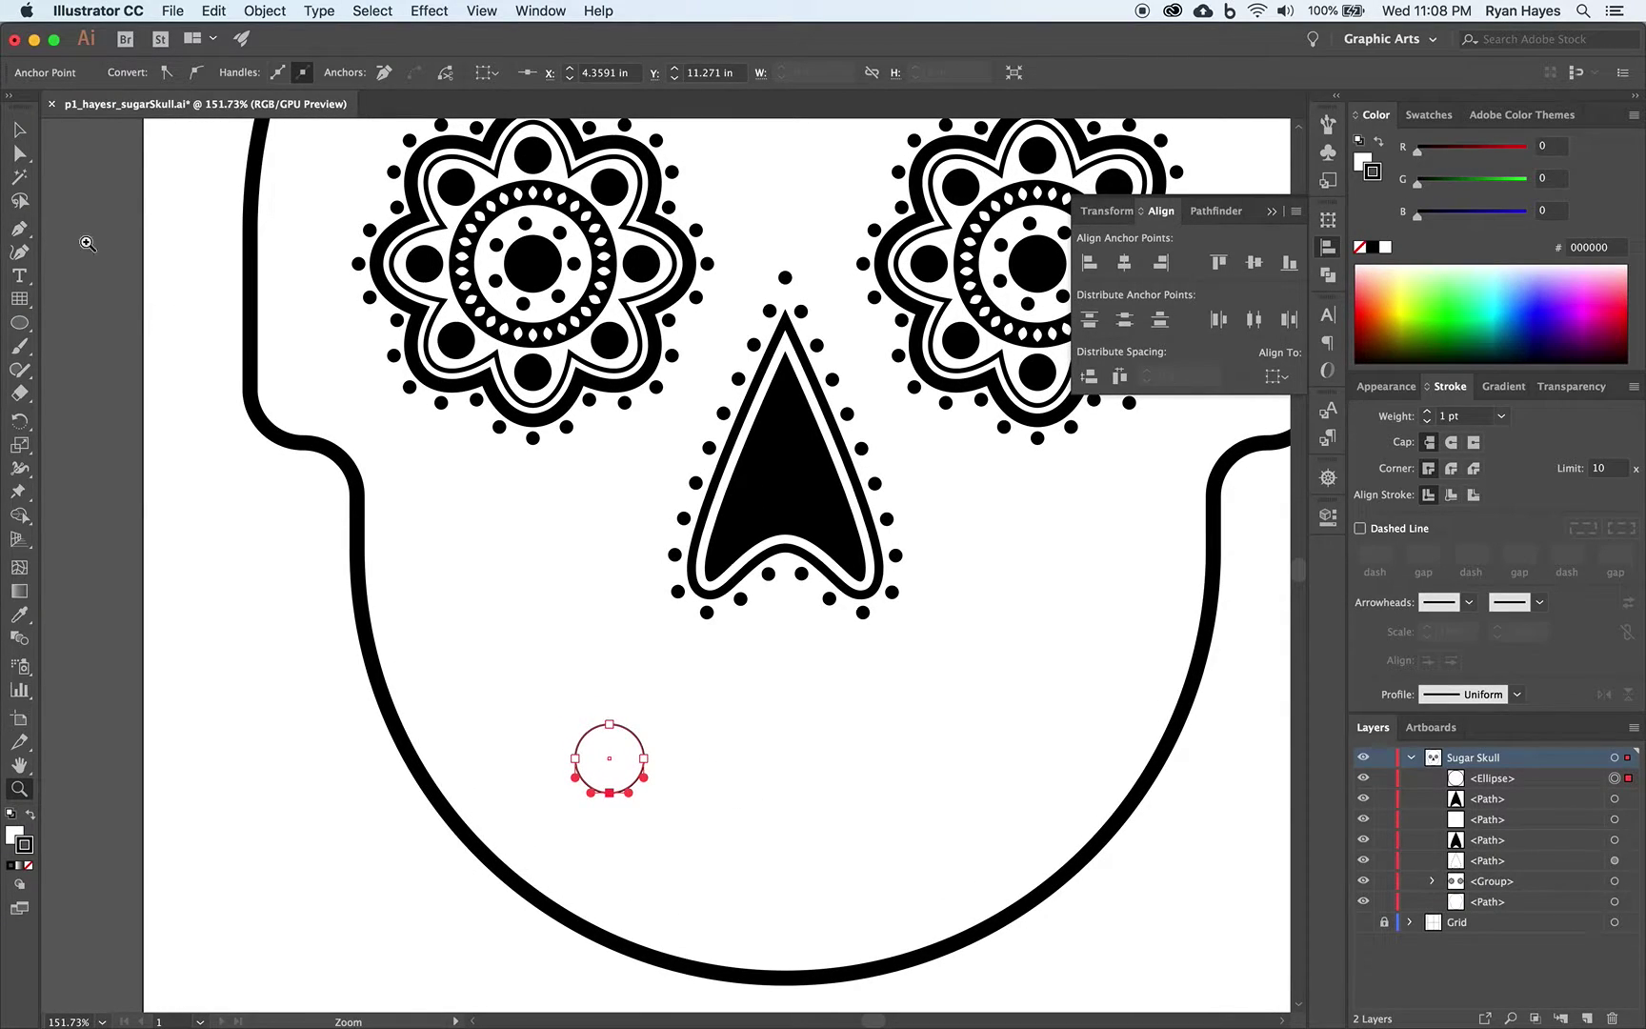
left_click(19, 152)
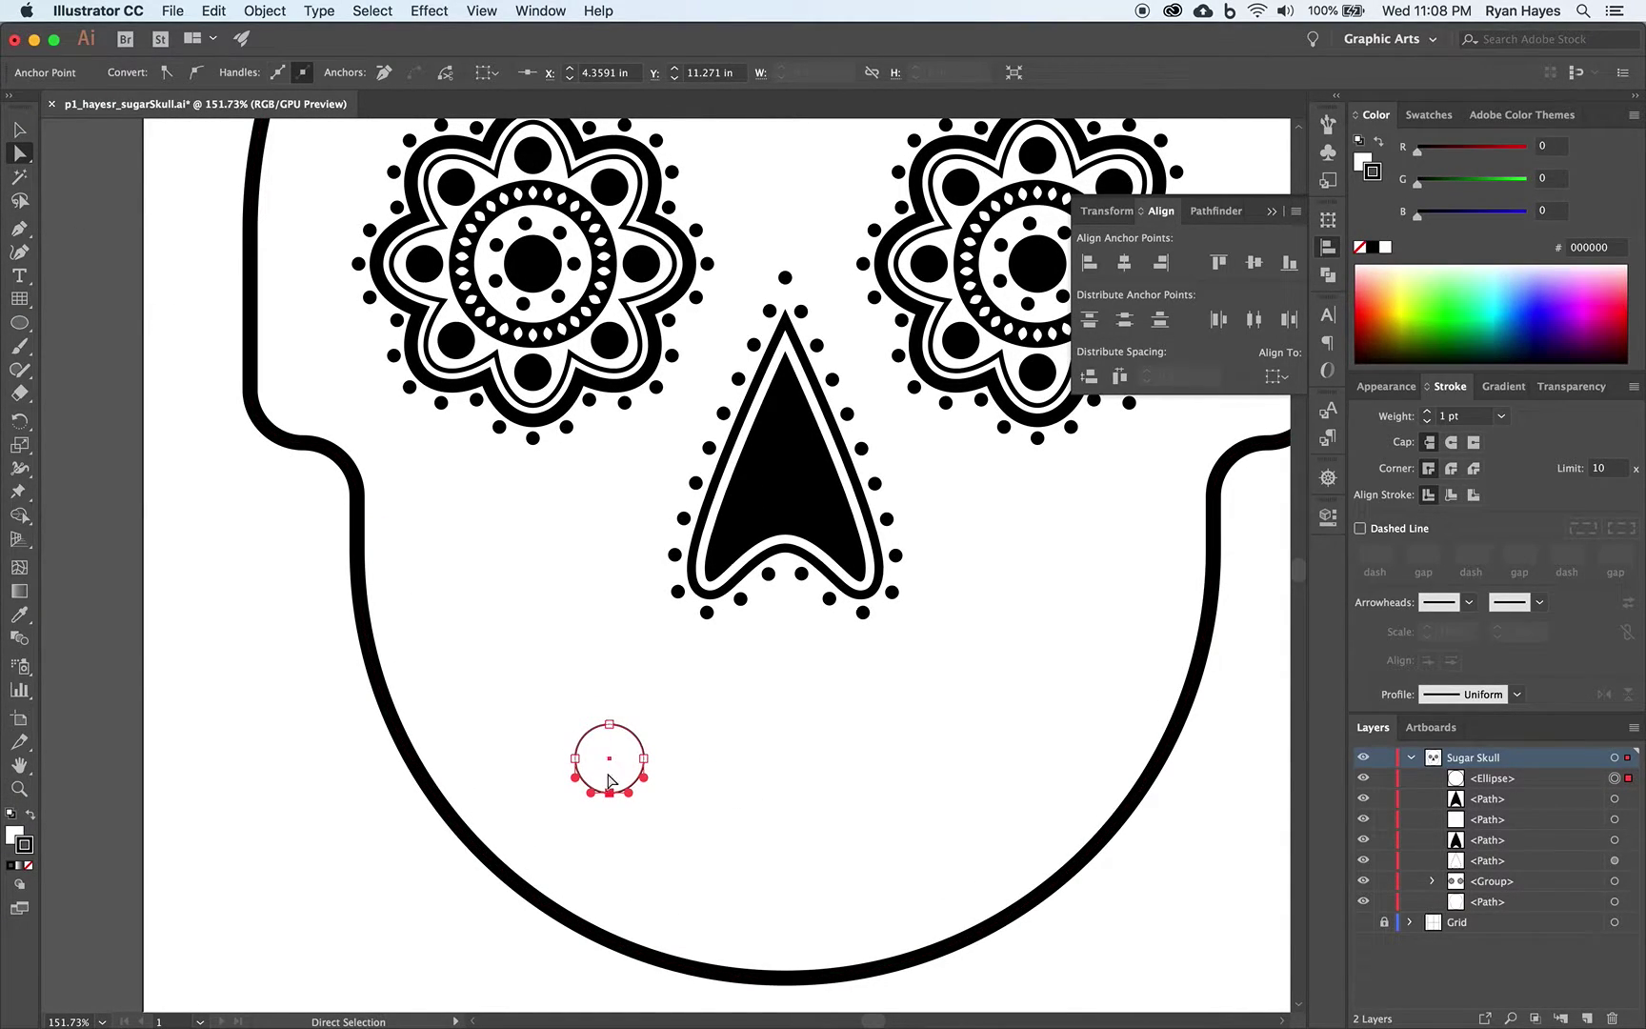
left_click_drag(611, 792, 612, 784)
left_click(585, 837)
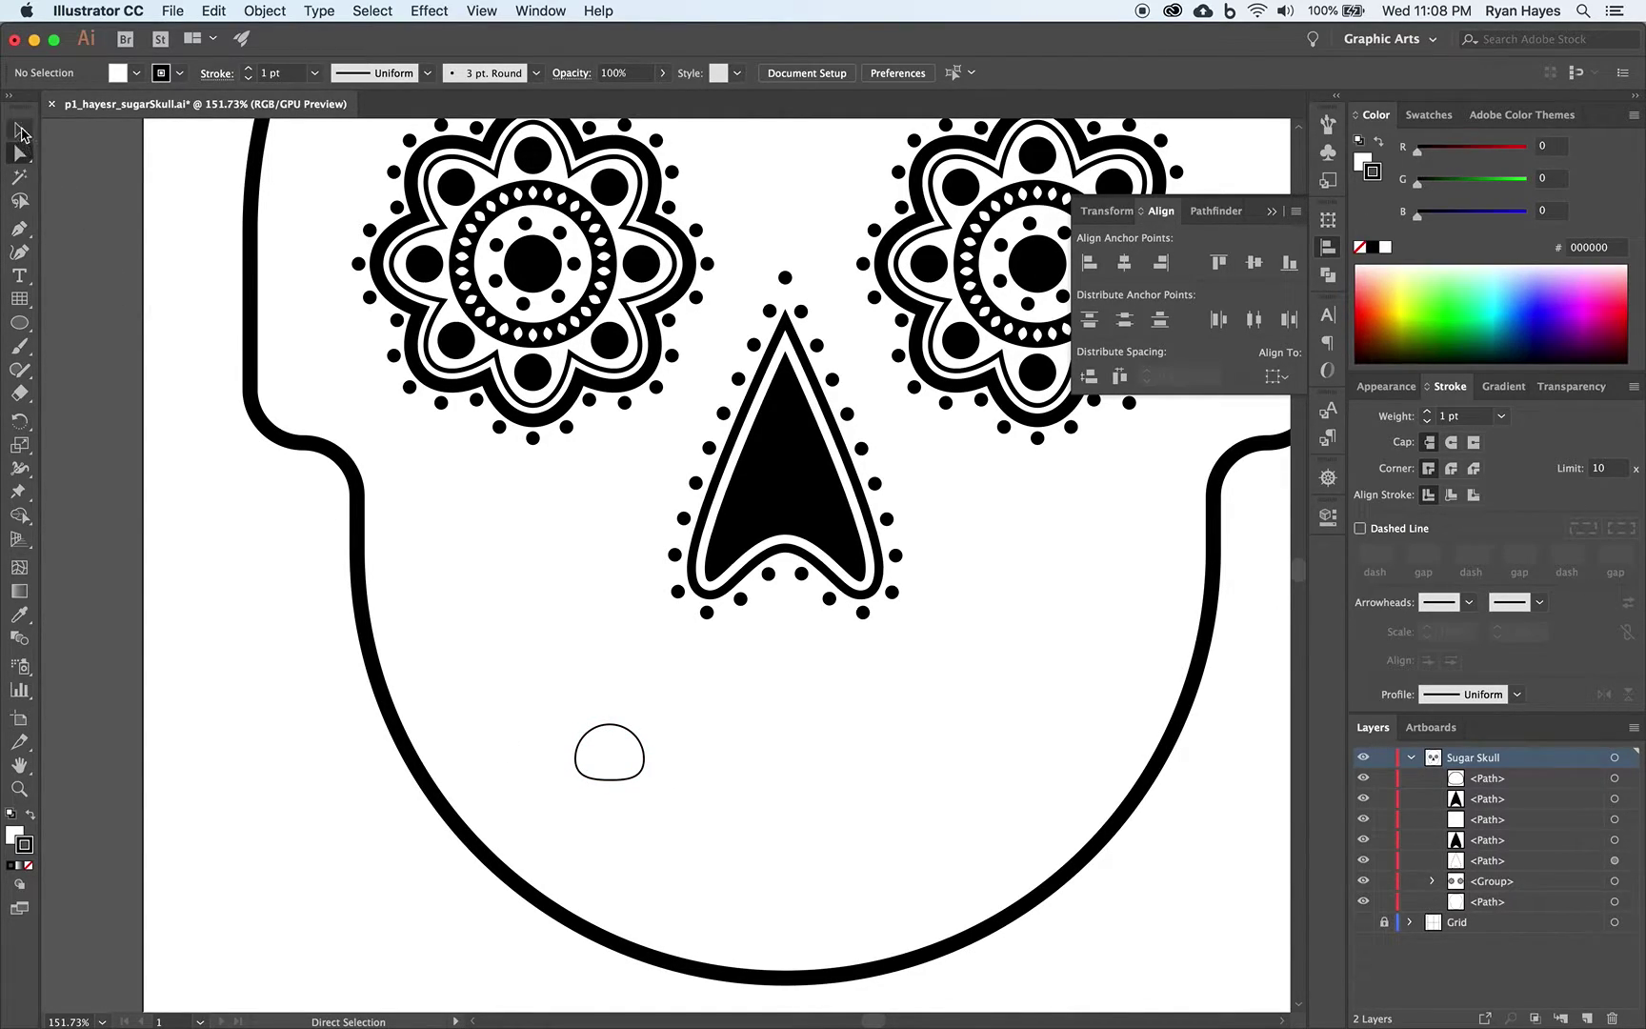
Narrow the tooth from its left side to about 0.51 × 0.52 in.
left_click(20, 133)
left_click(579, 756)
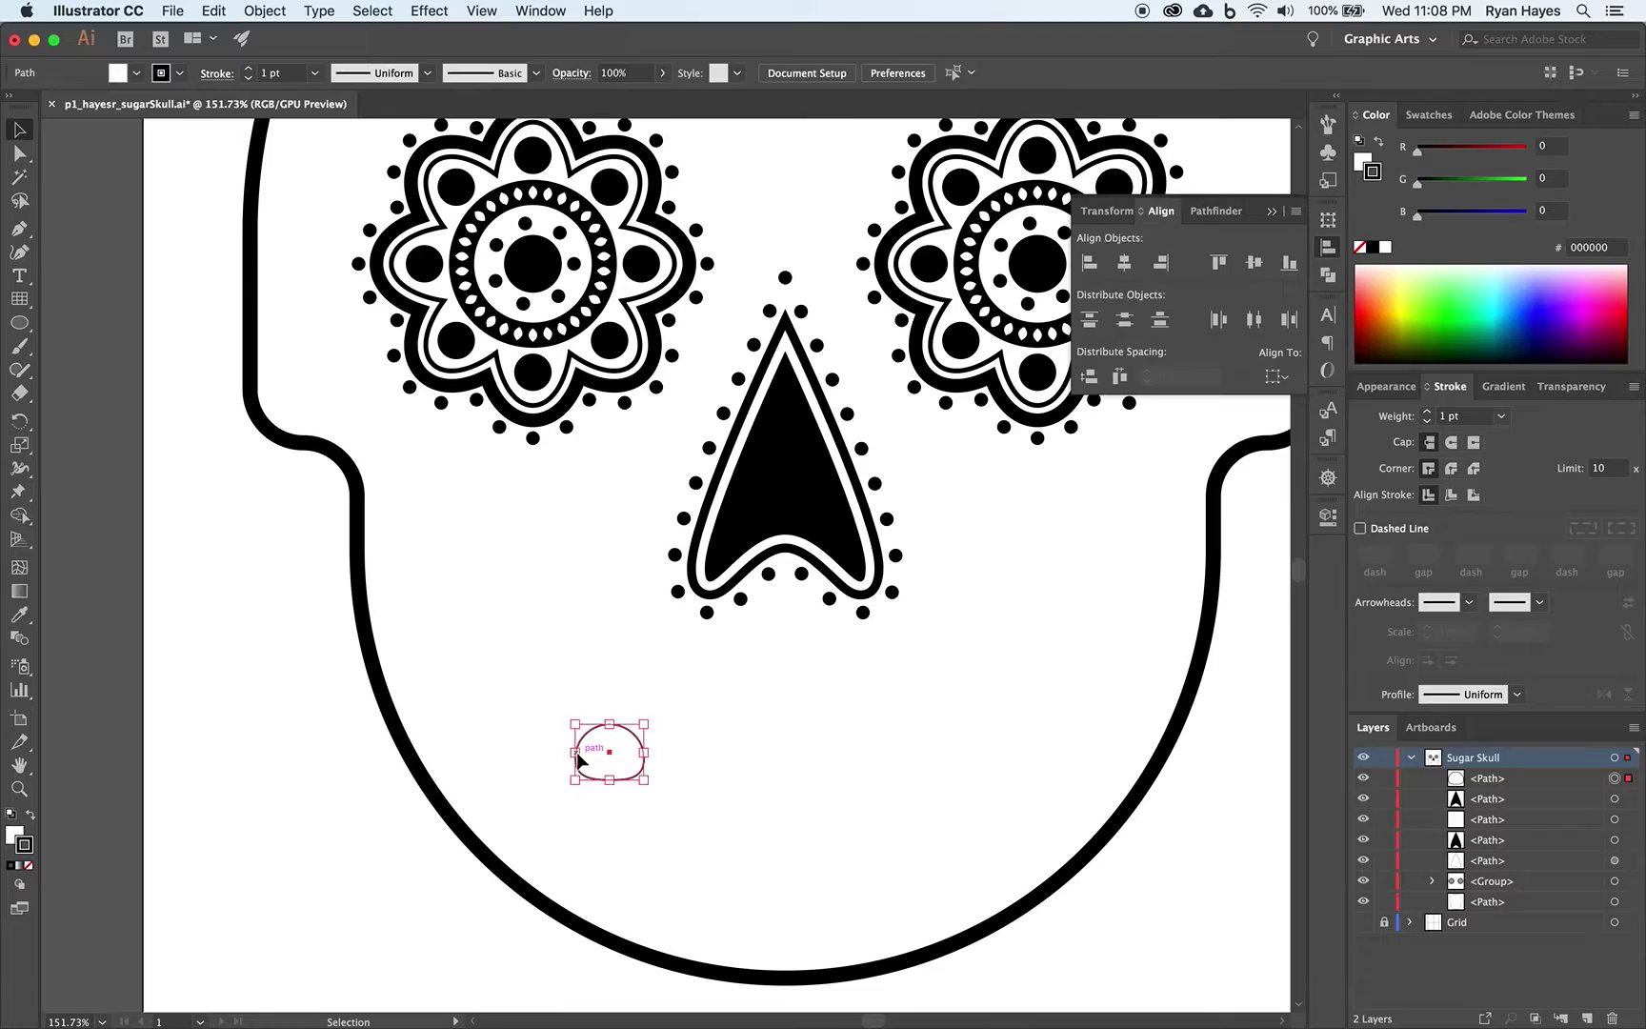
left_click_drag(578, 757, 596, 760)
left_click(560, 803)
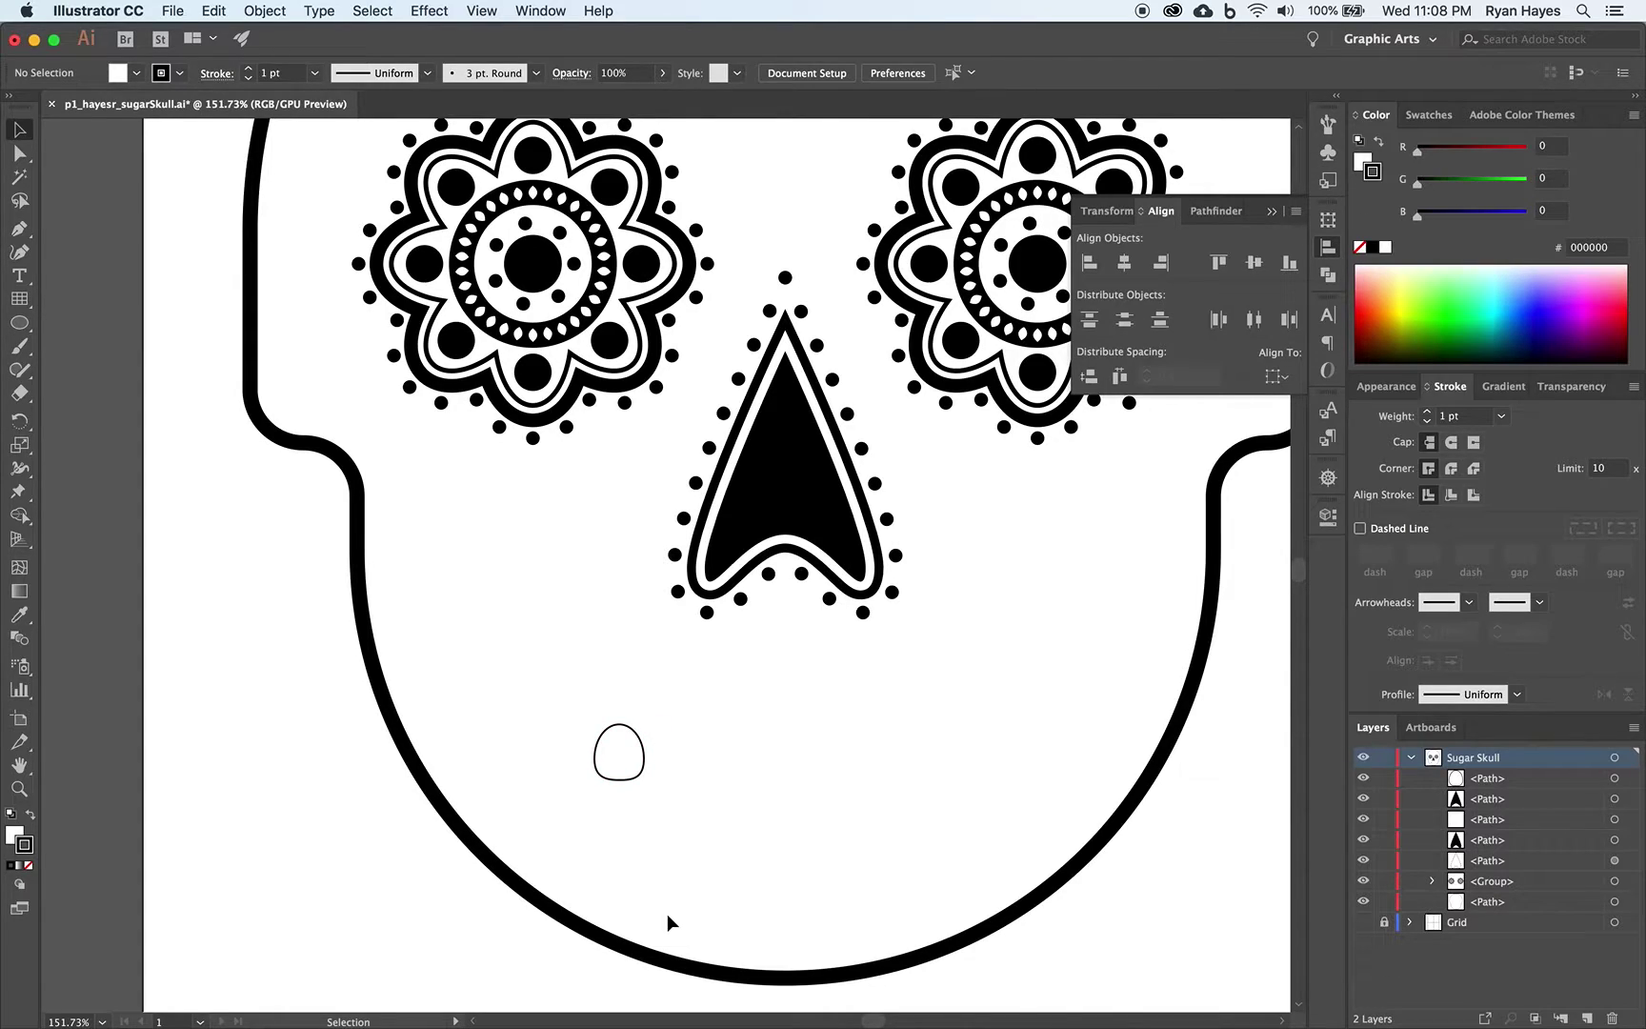
Alt-drag a copy of the tooth rightward, repeat it with Cmd+D, then select the right three teeth.
left_click(643, 764)
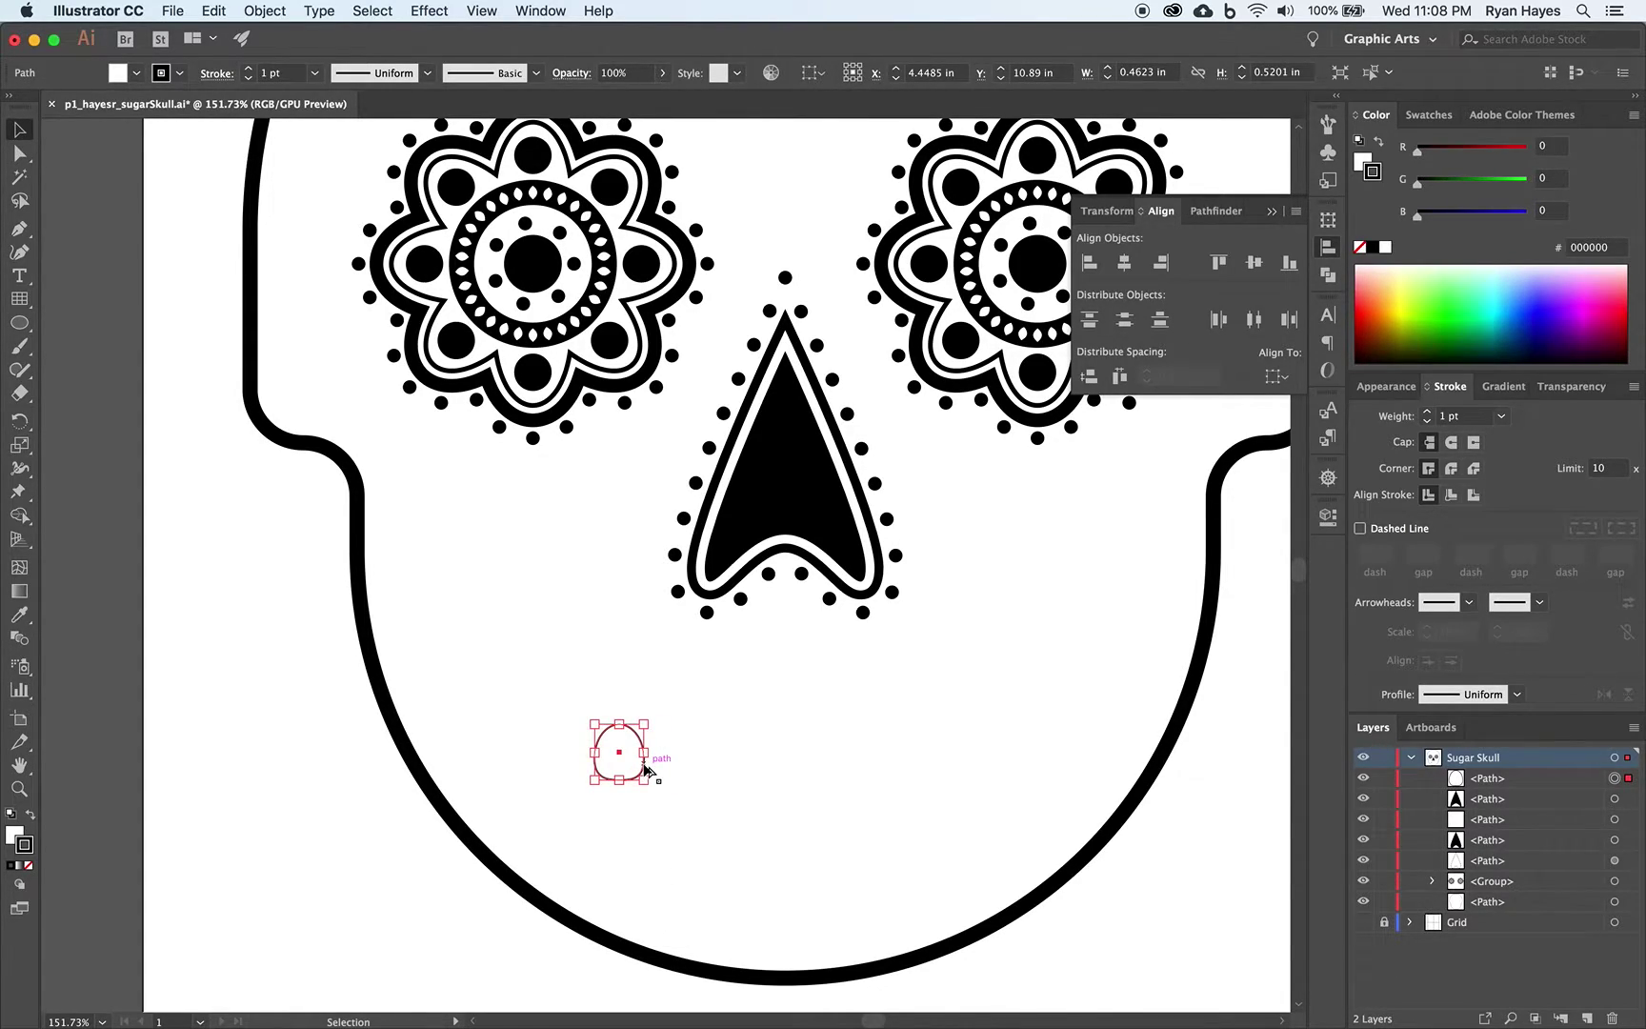
left_click_drag(644, 767, 696, 765)
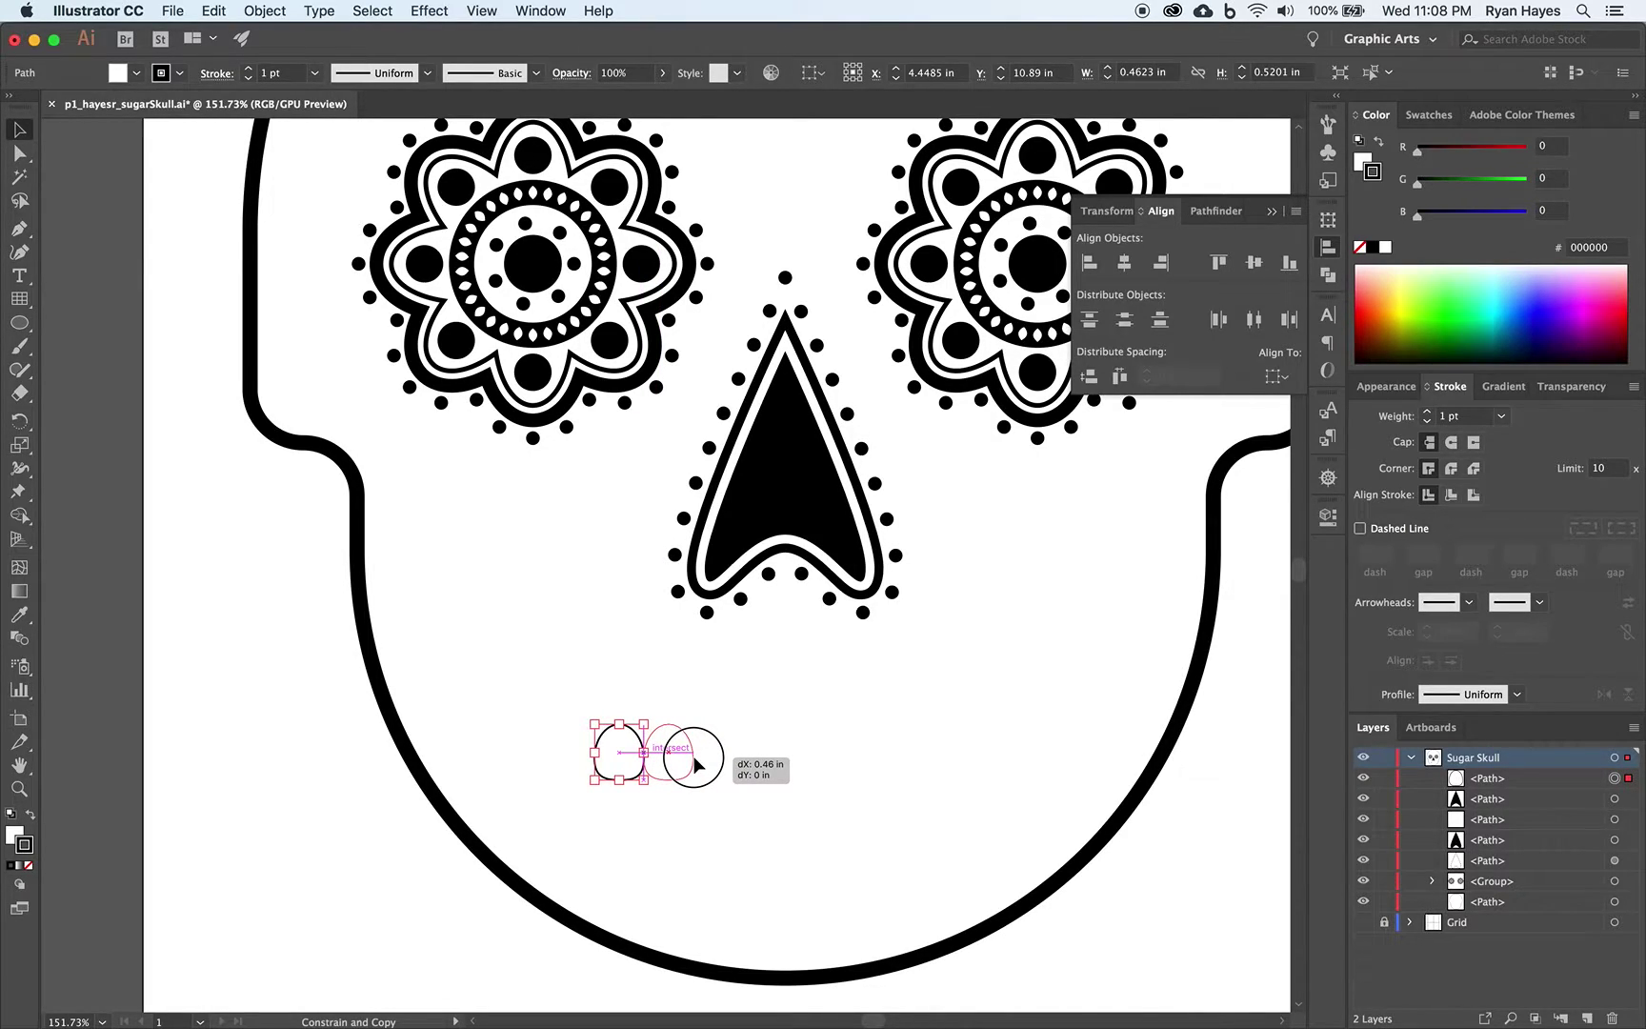
left_click_drag(697, 765, 697, 759)
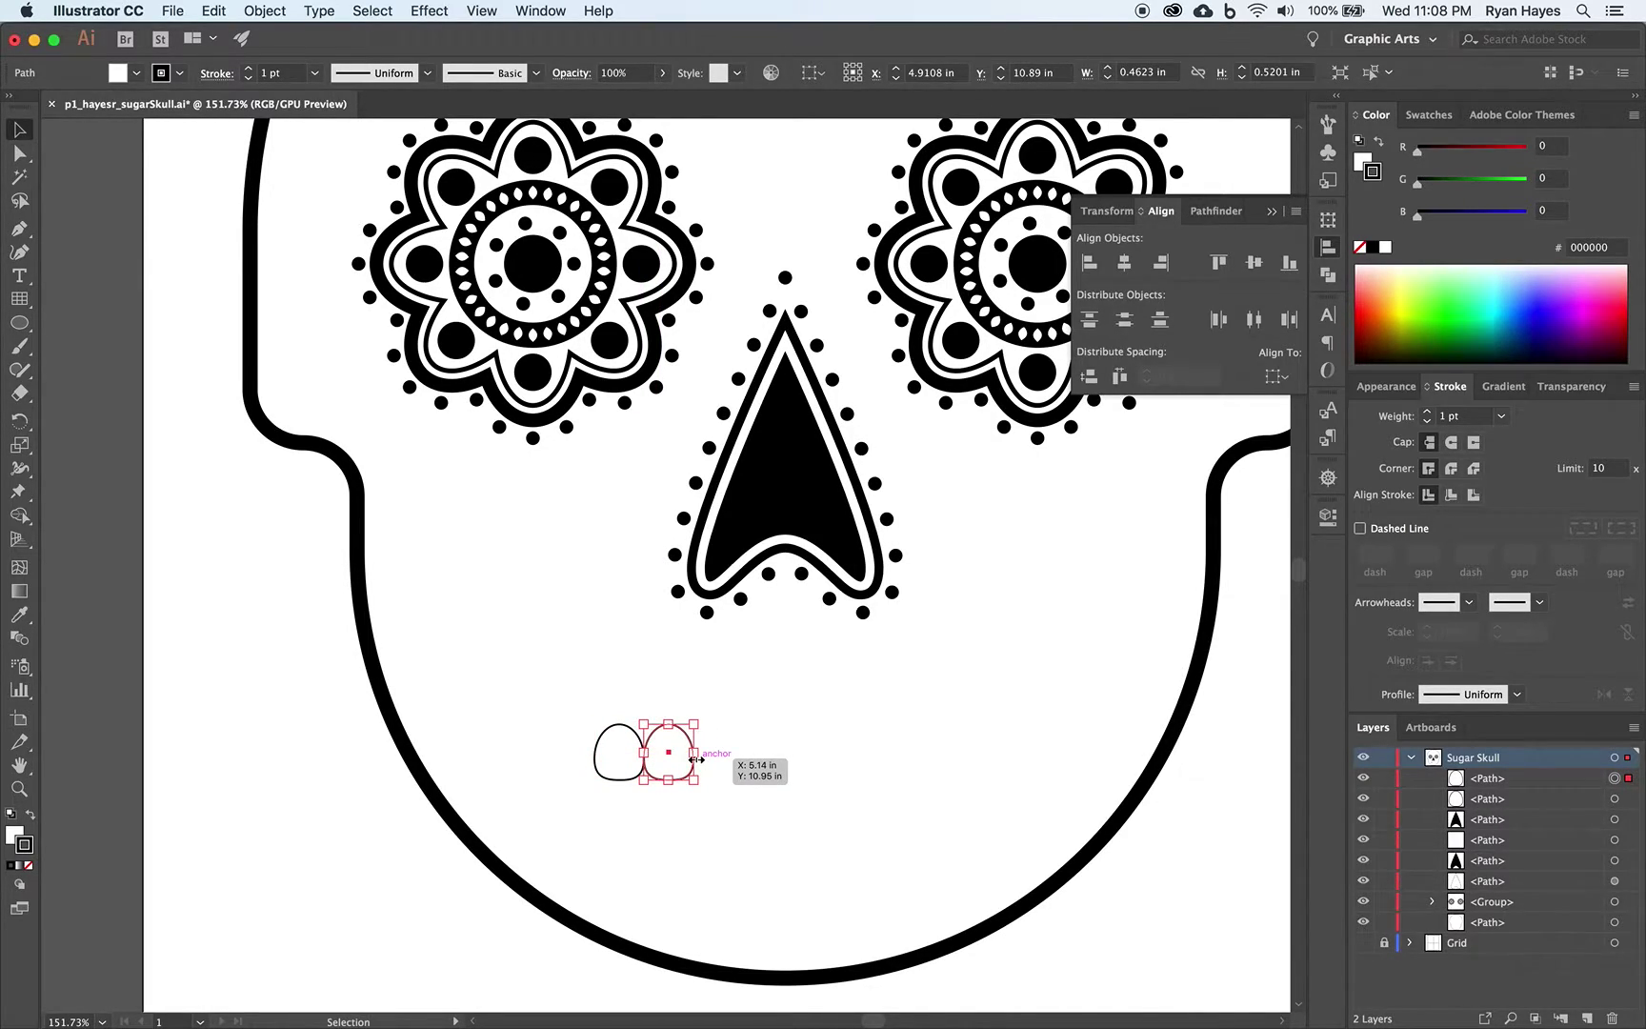
key("super+d")
key("super+d")
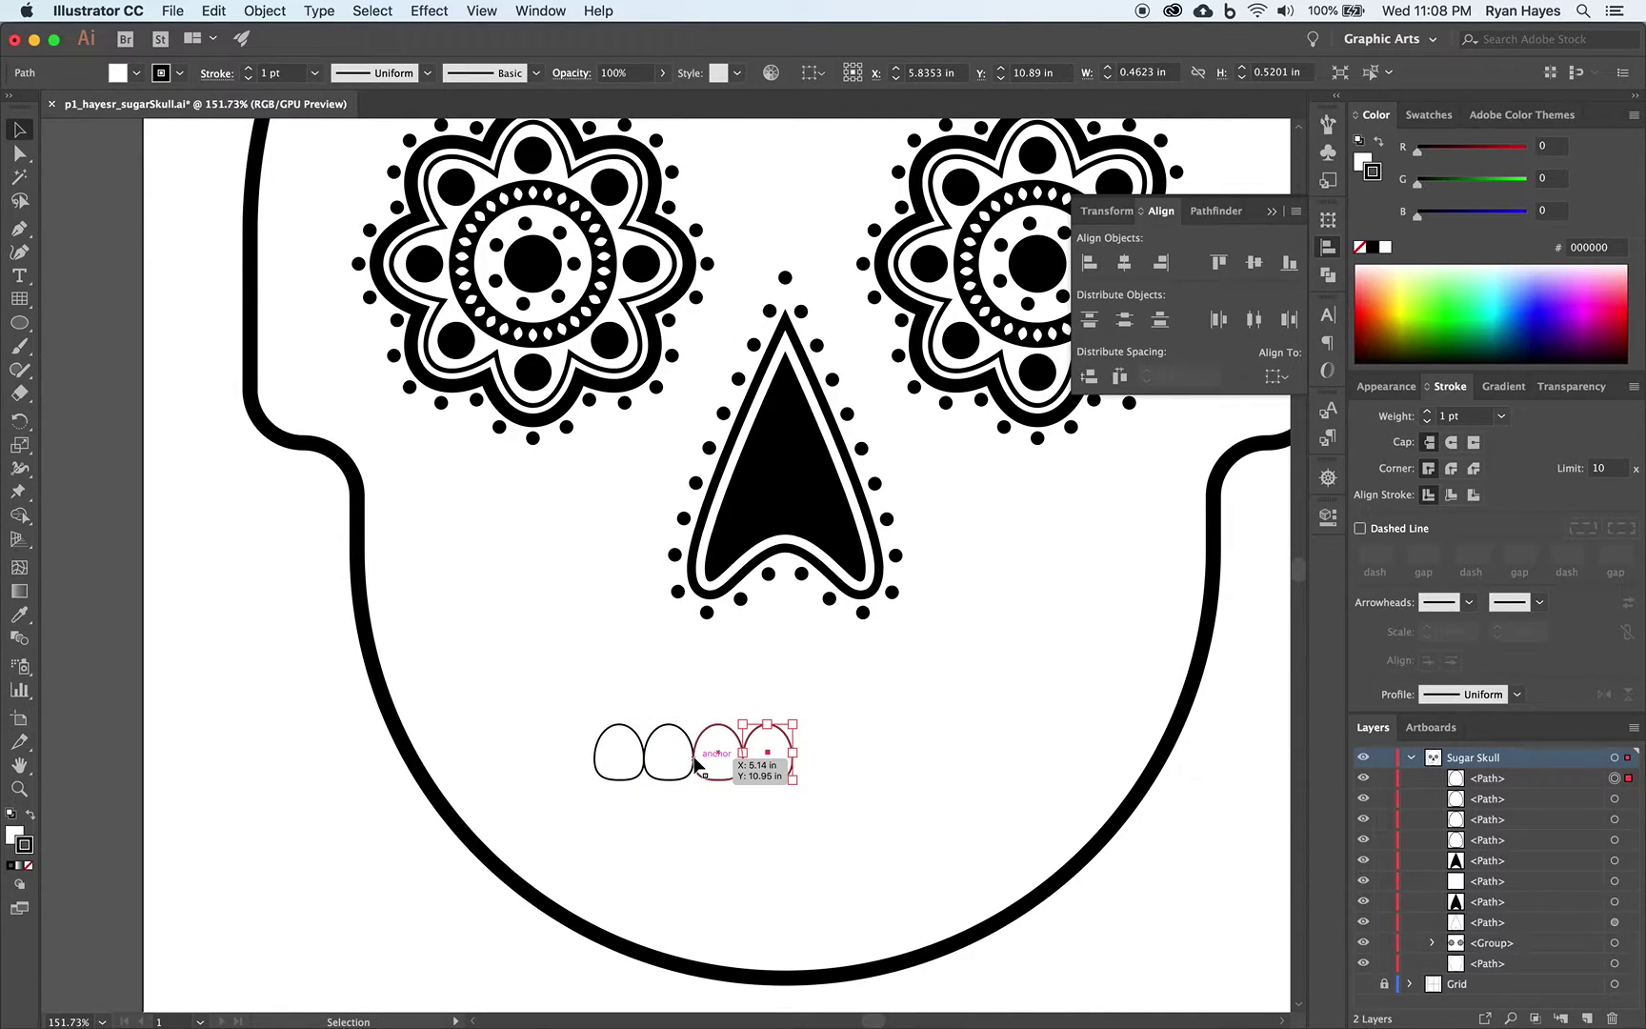
left_click_drag(655, 700, 795, 777)
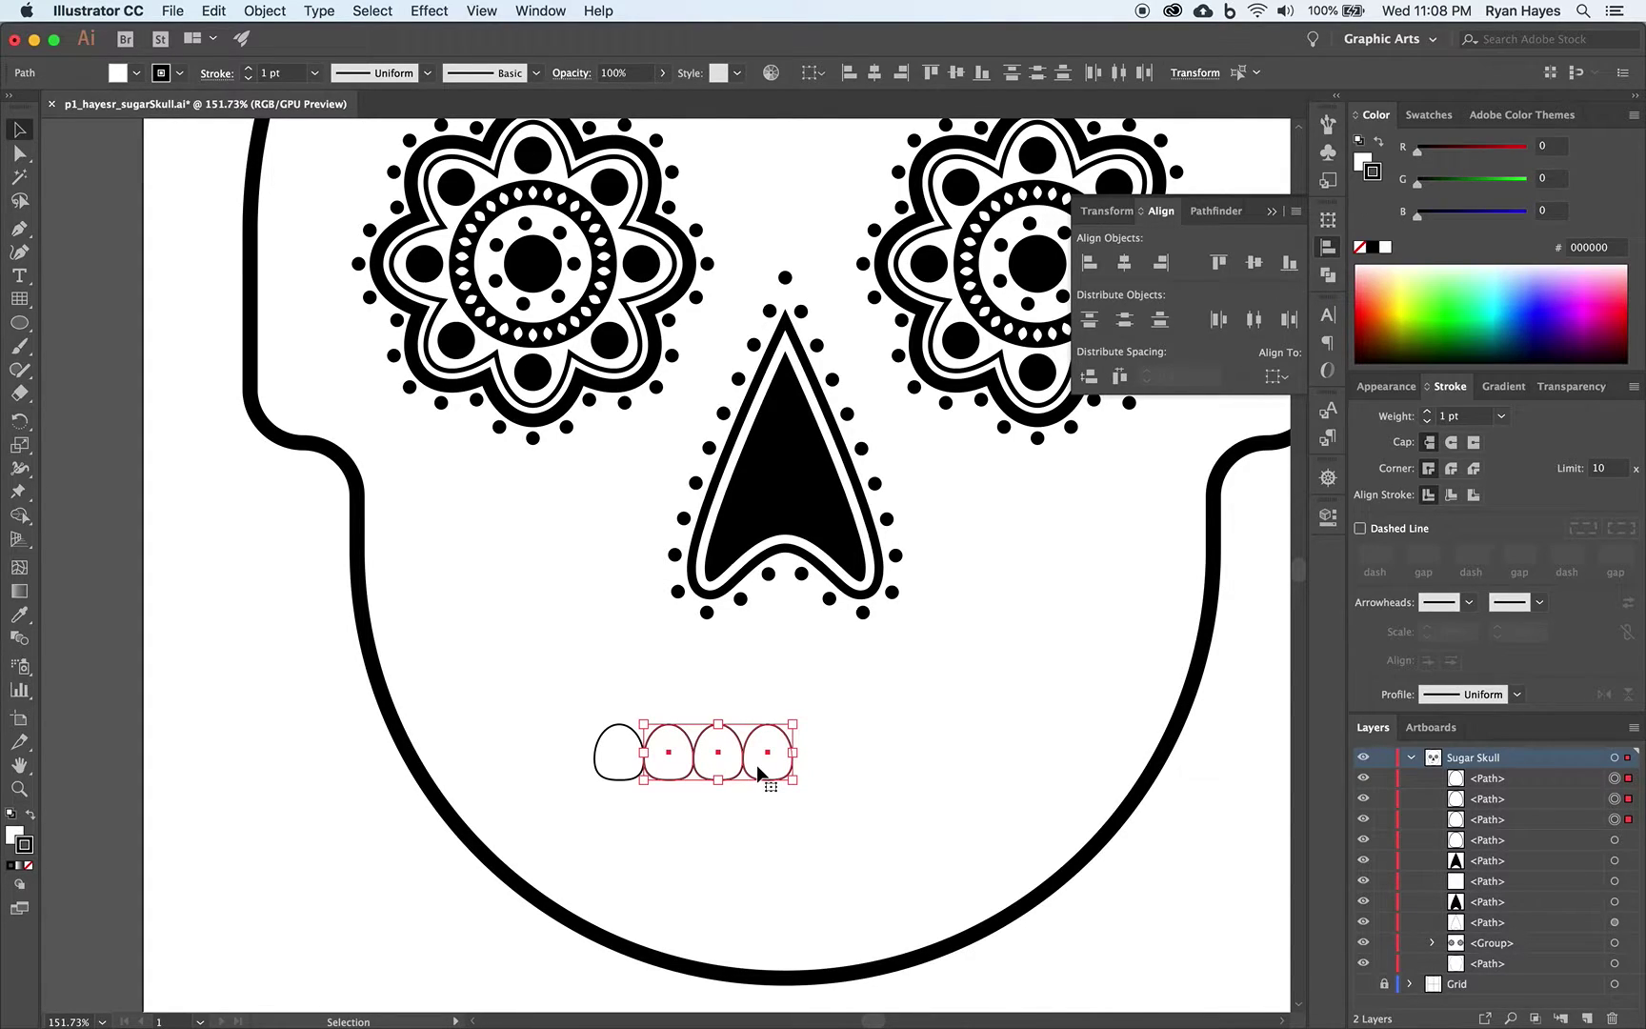
Scale the three right-hand teeth uniformly to 80%.
right_click(759, 772)
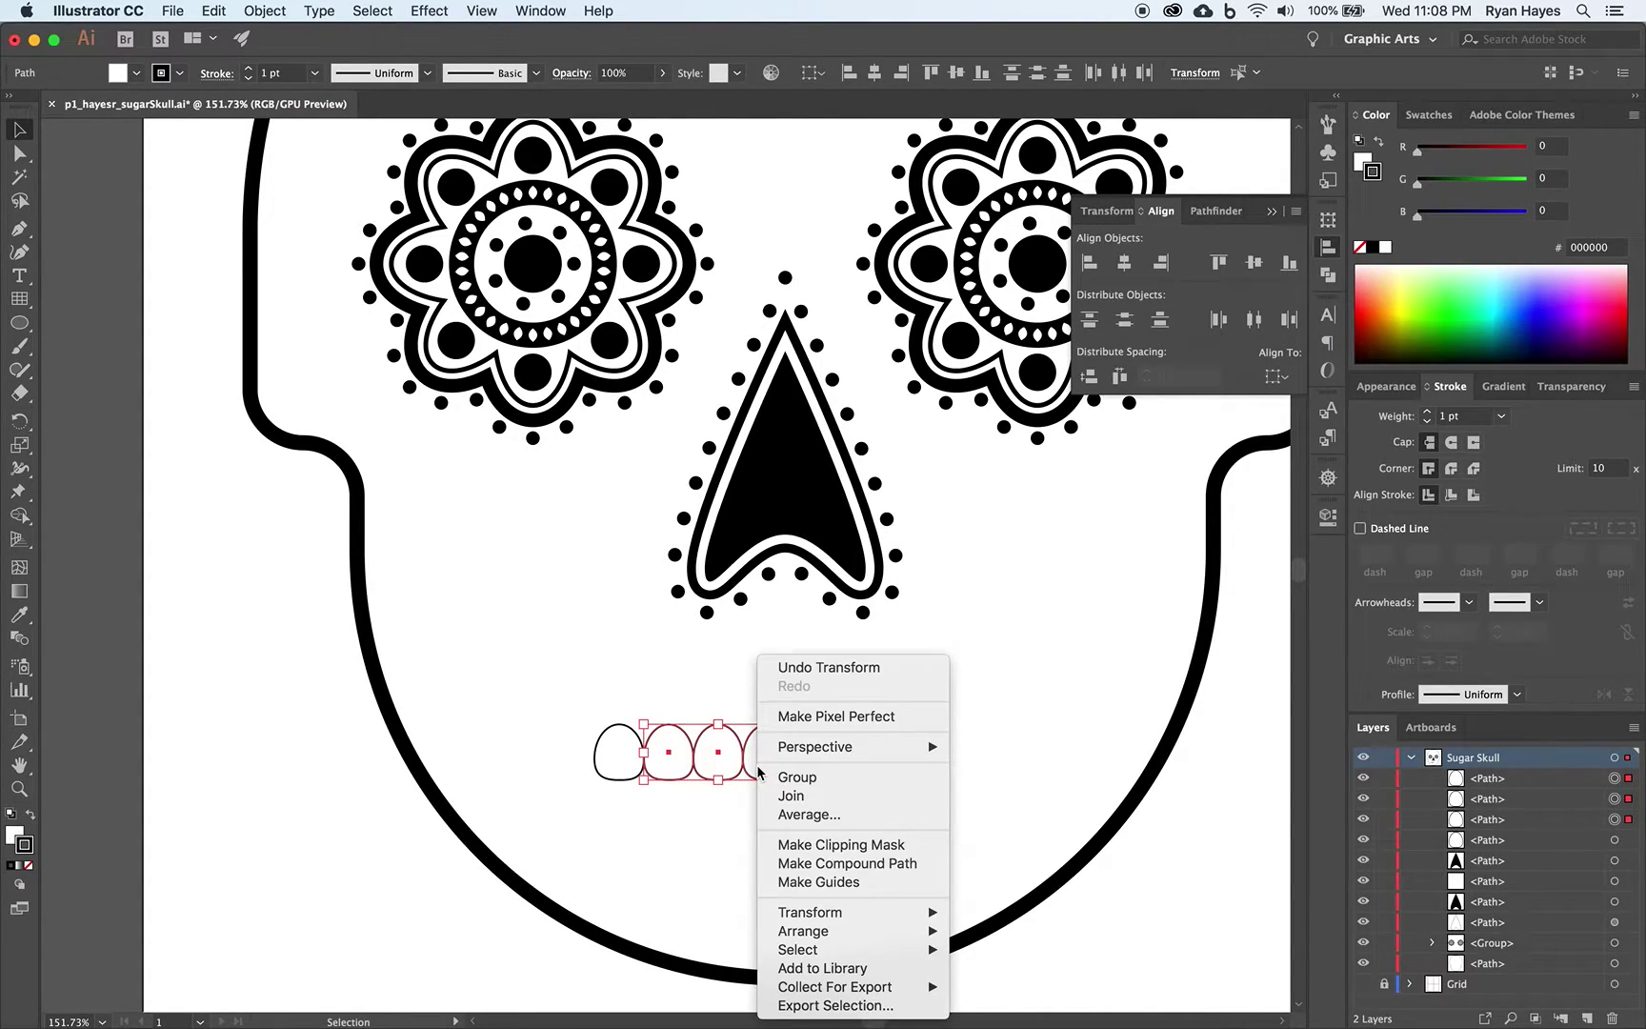
mouse_move(832, 914)
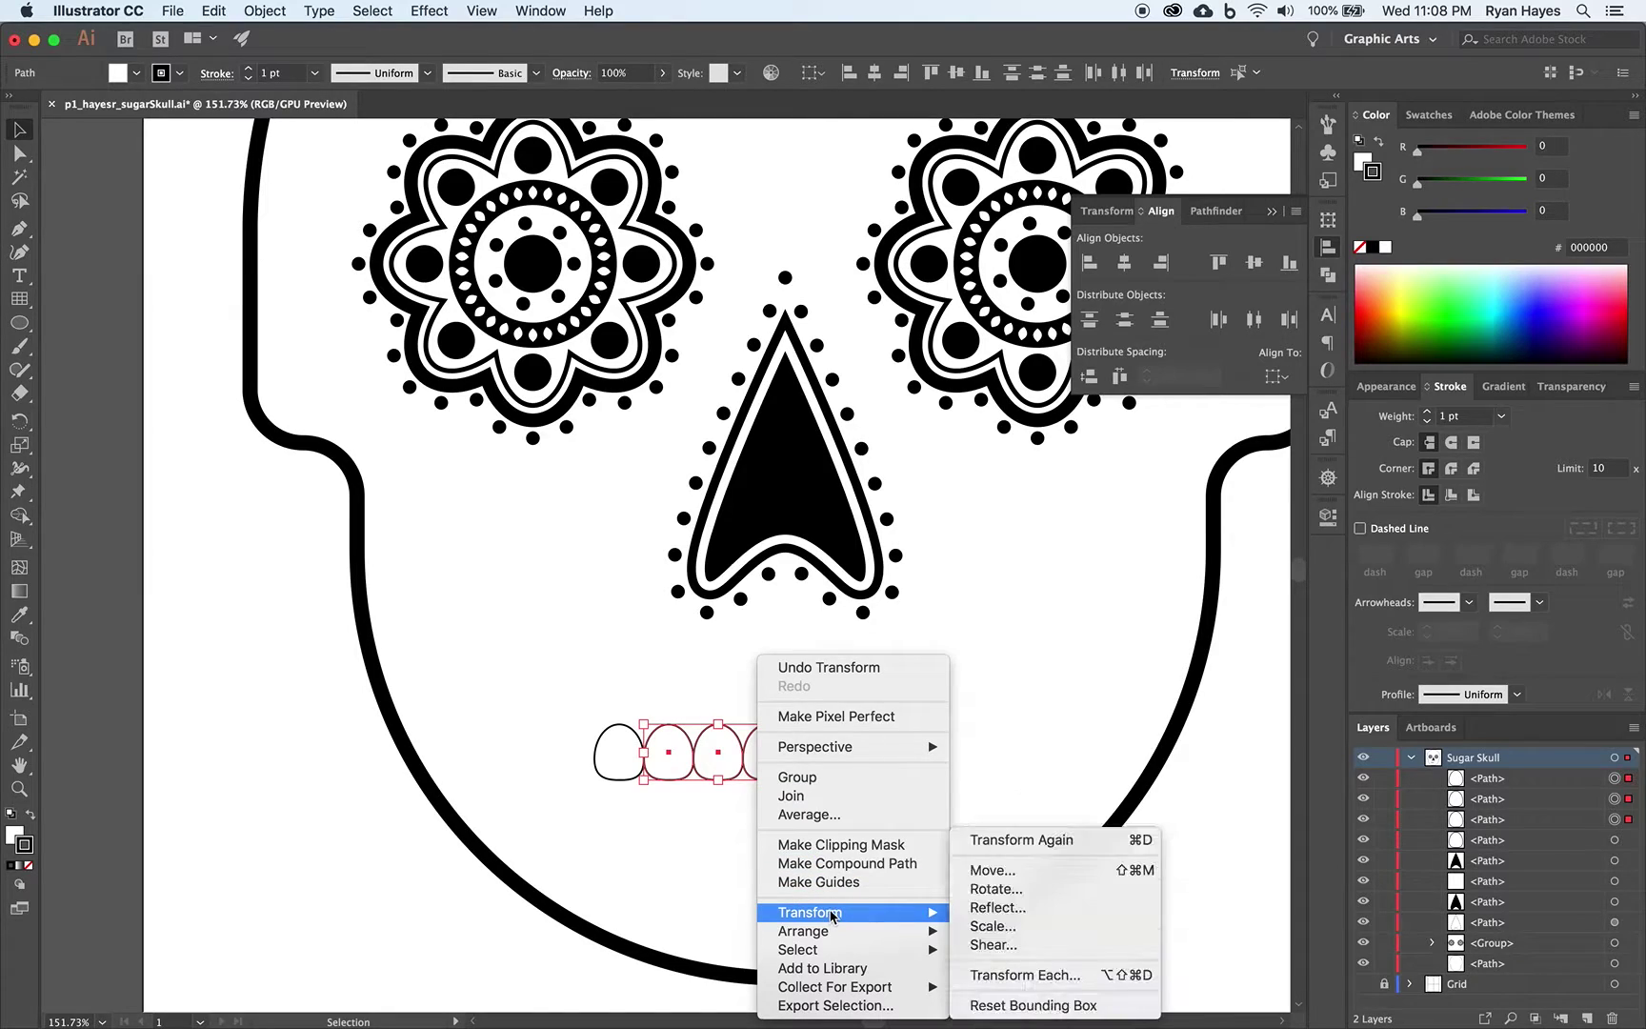
left_click(995, 927)
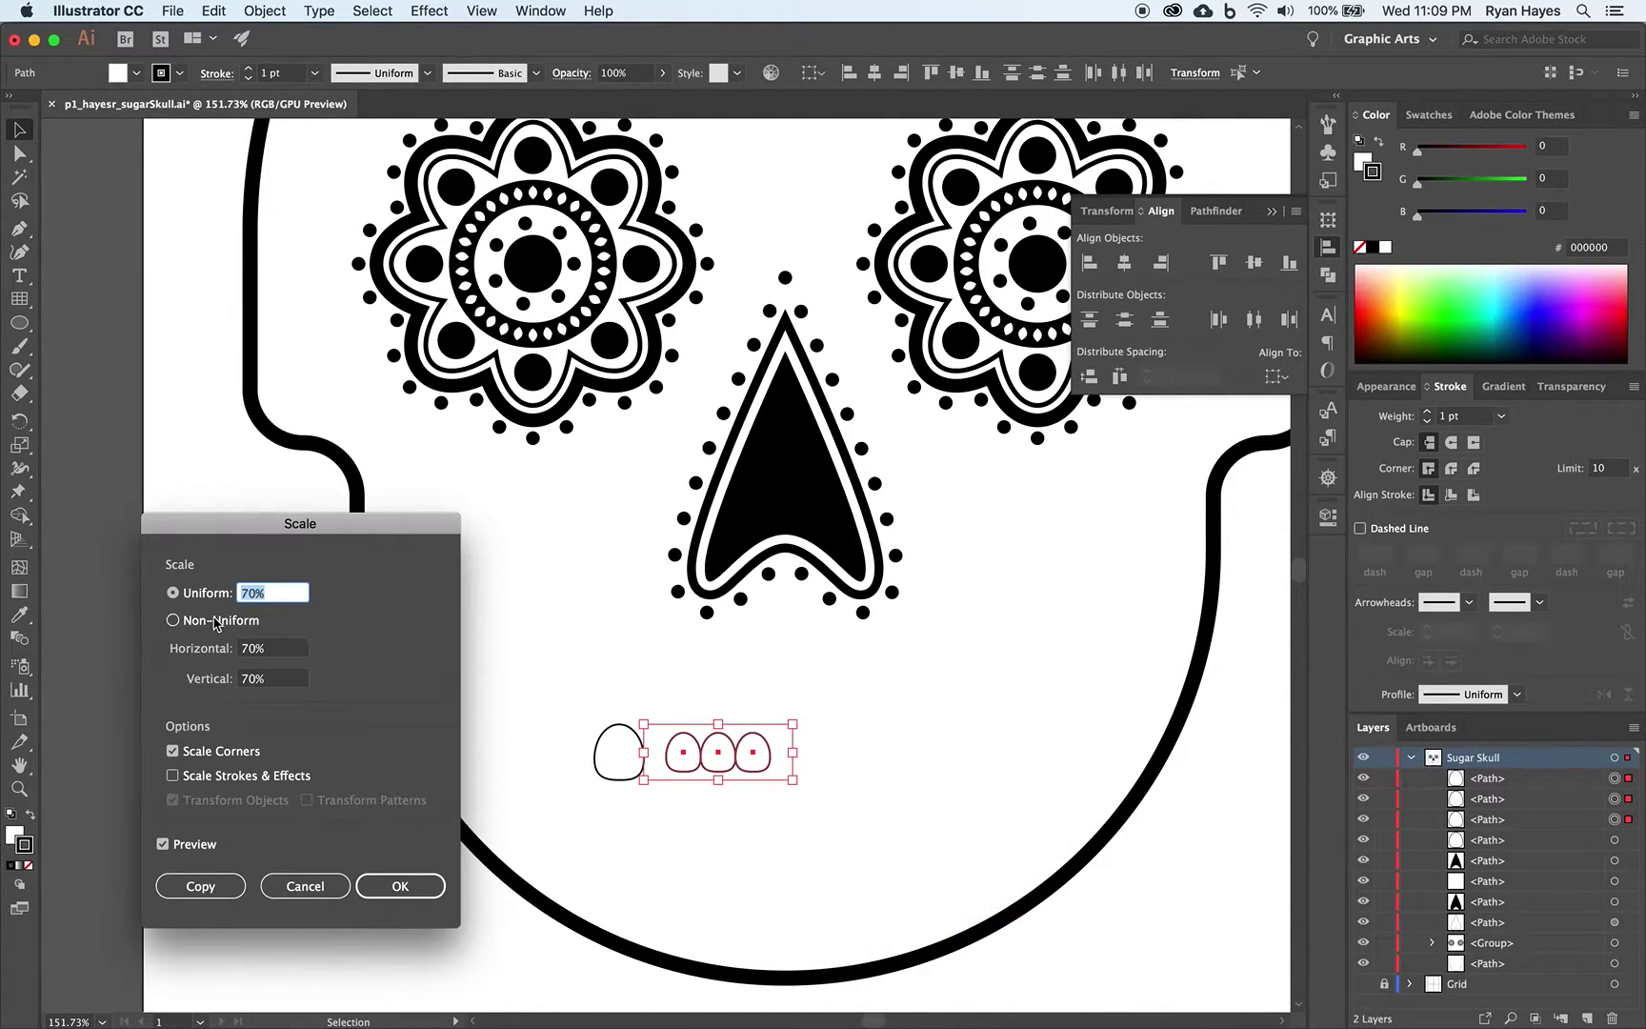
type("80")
key("Tab")
left_click(397, 886)
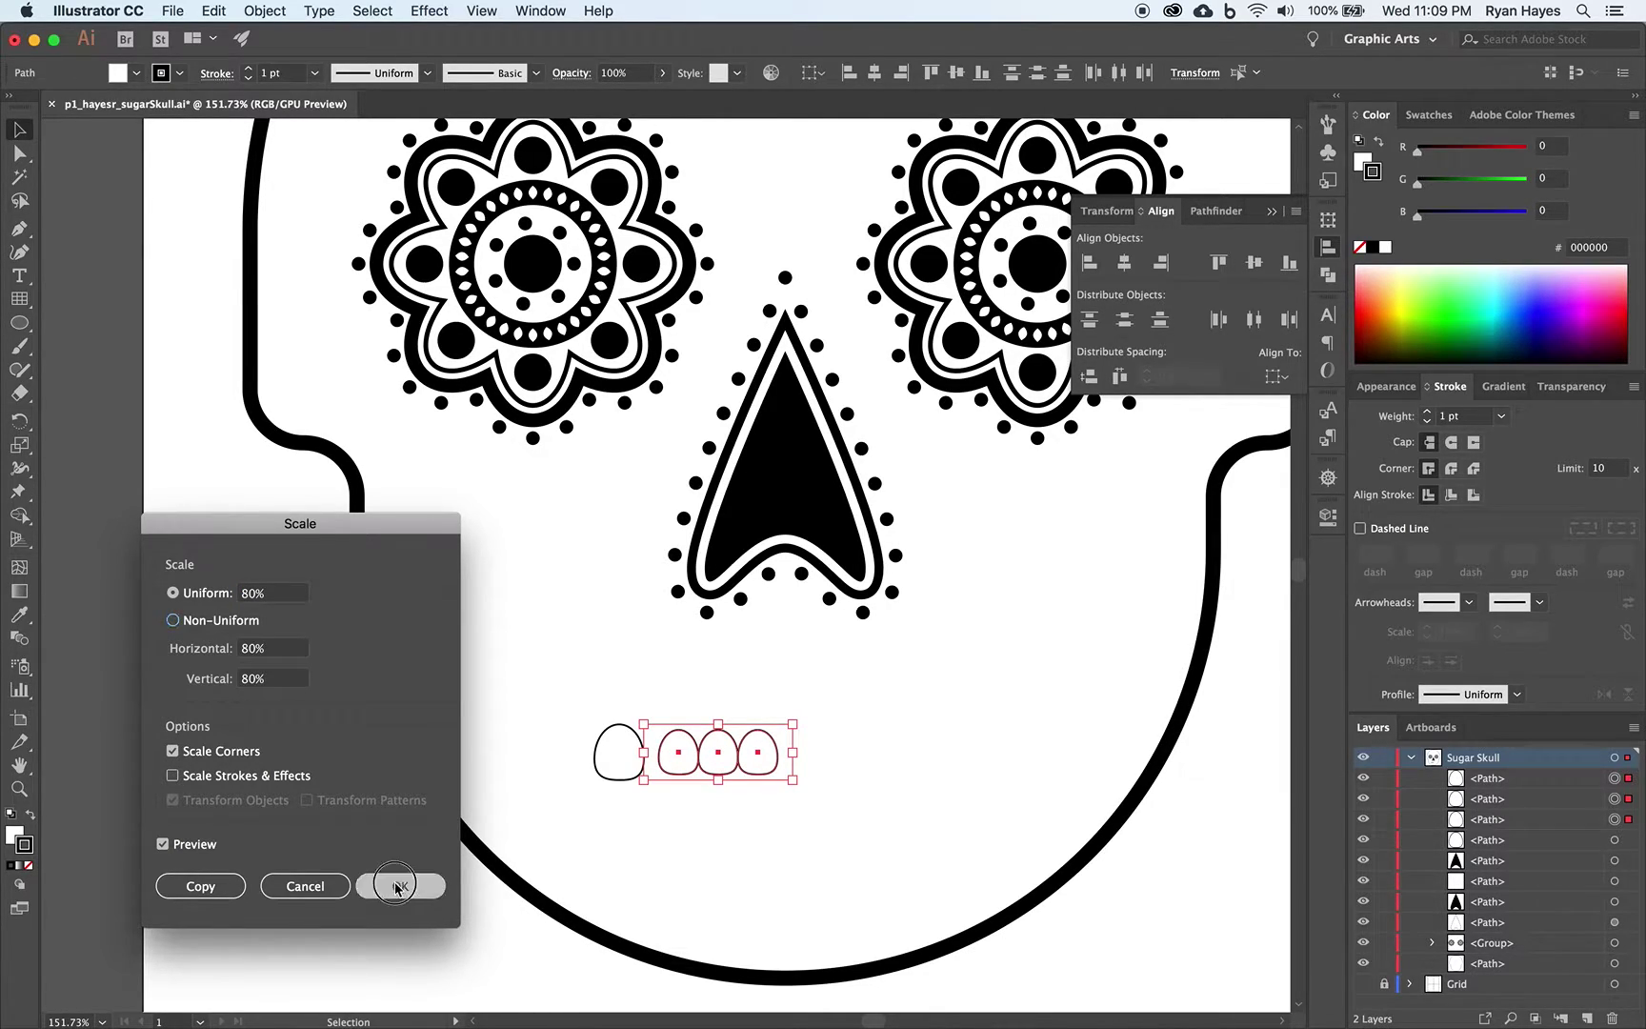
left_click(700, 826)
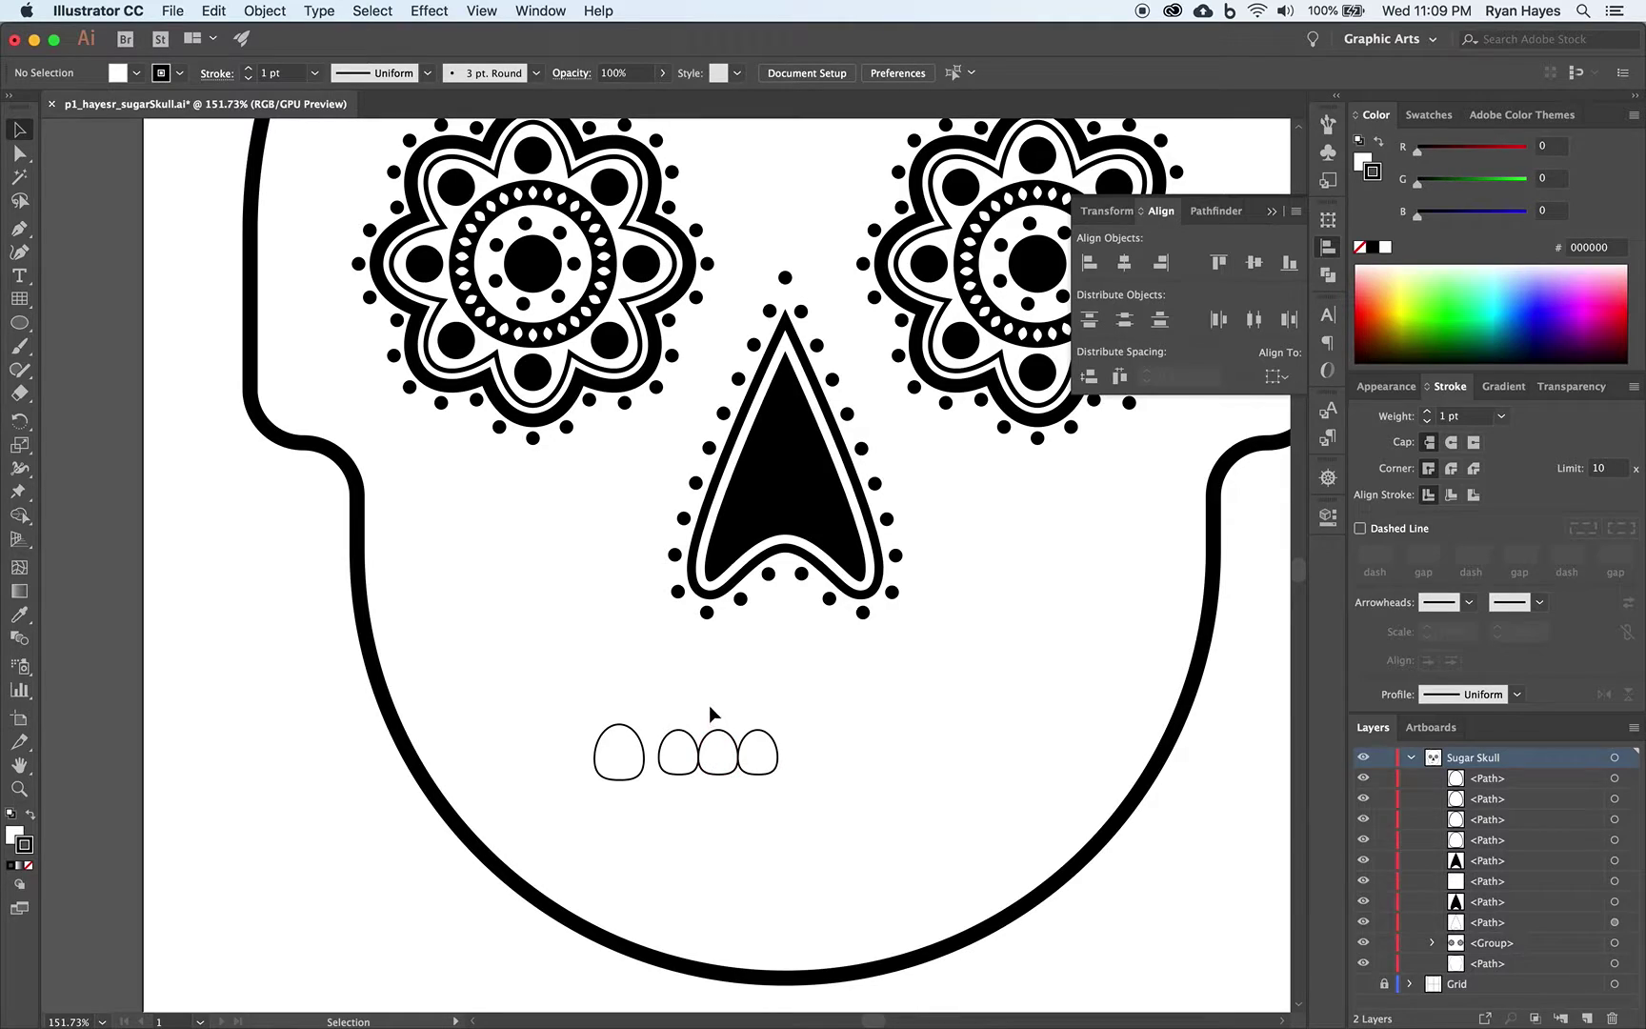
Scale the two rightmost teeth to 80% again.
left_click_drag(710, 715, 780, 787)
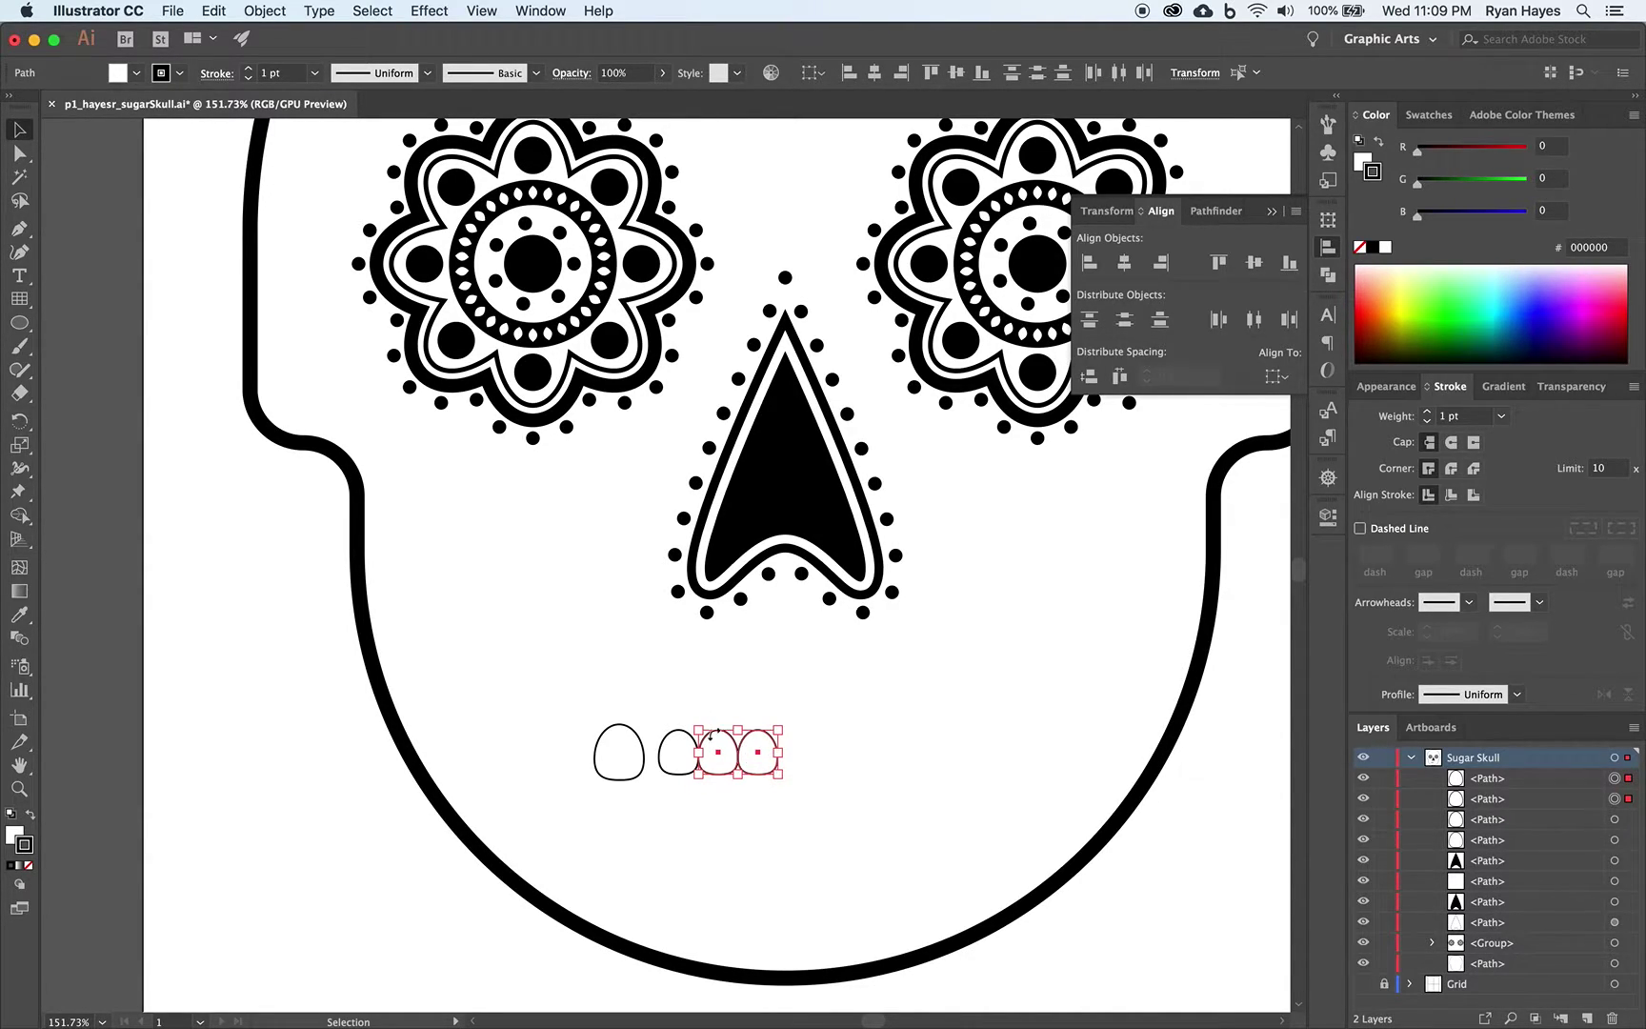
right_click(761, 768)
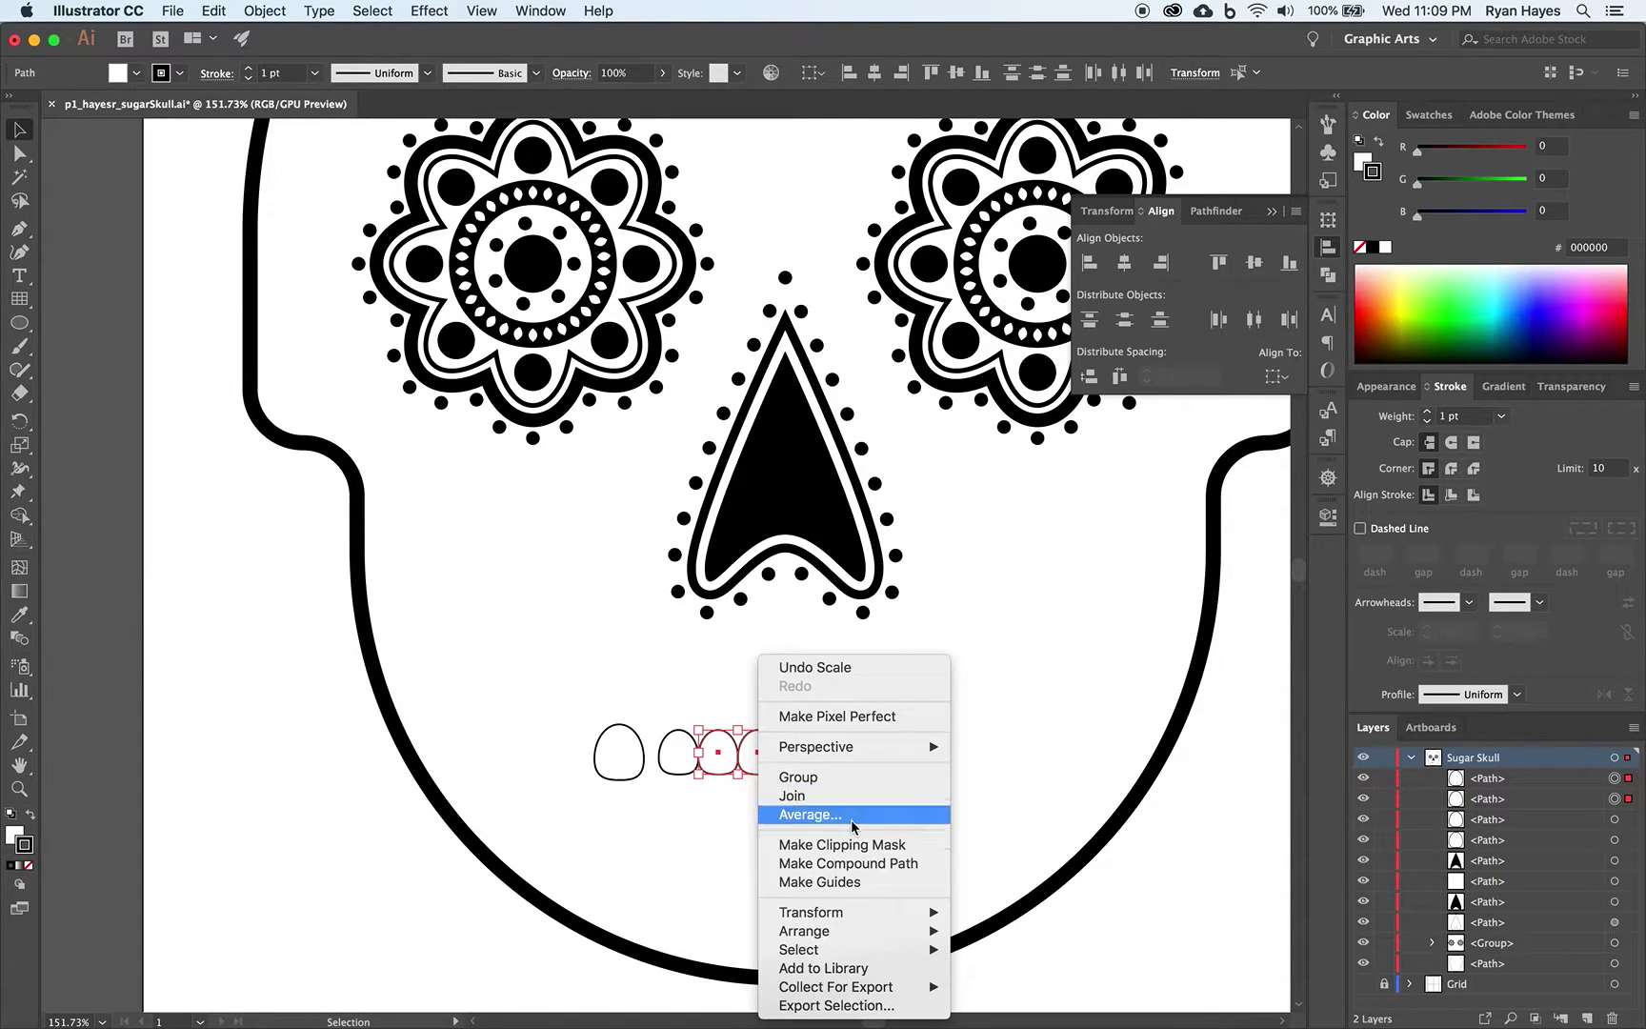
mouse_move(851, 916)
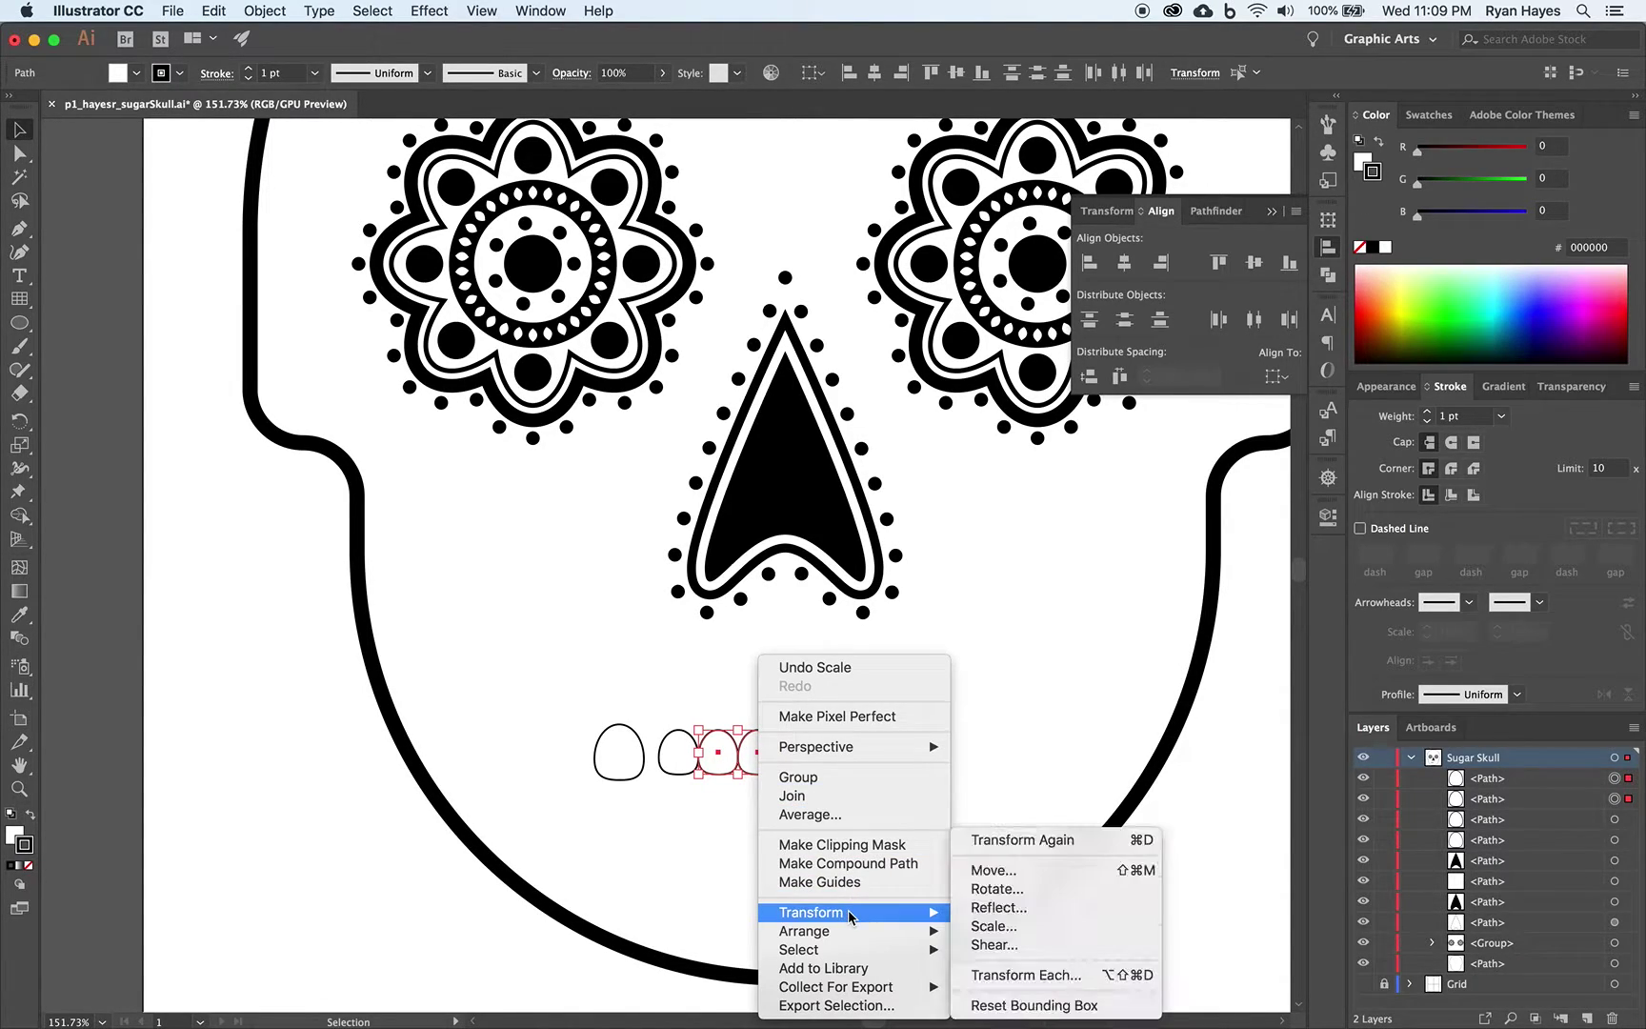
left_click(991, 926)
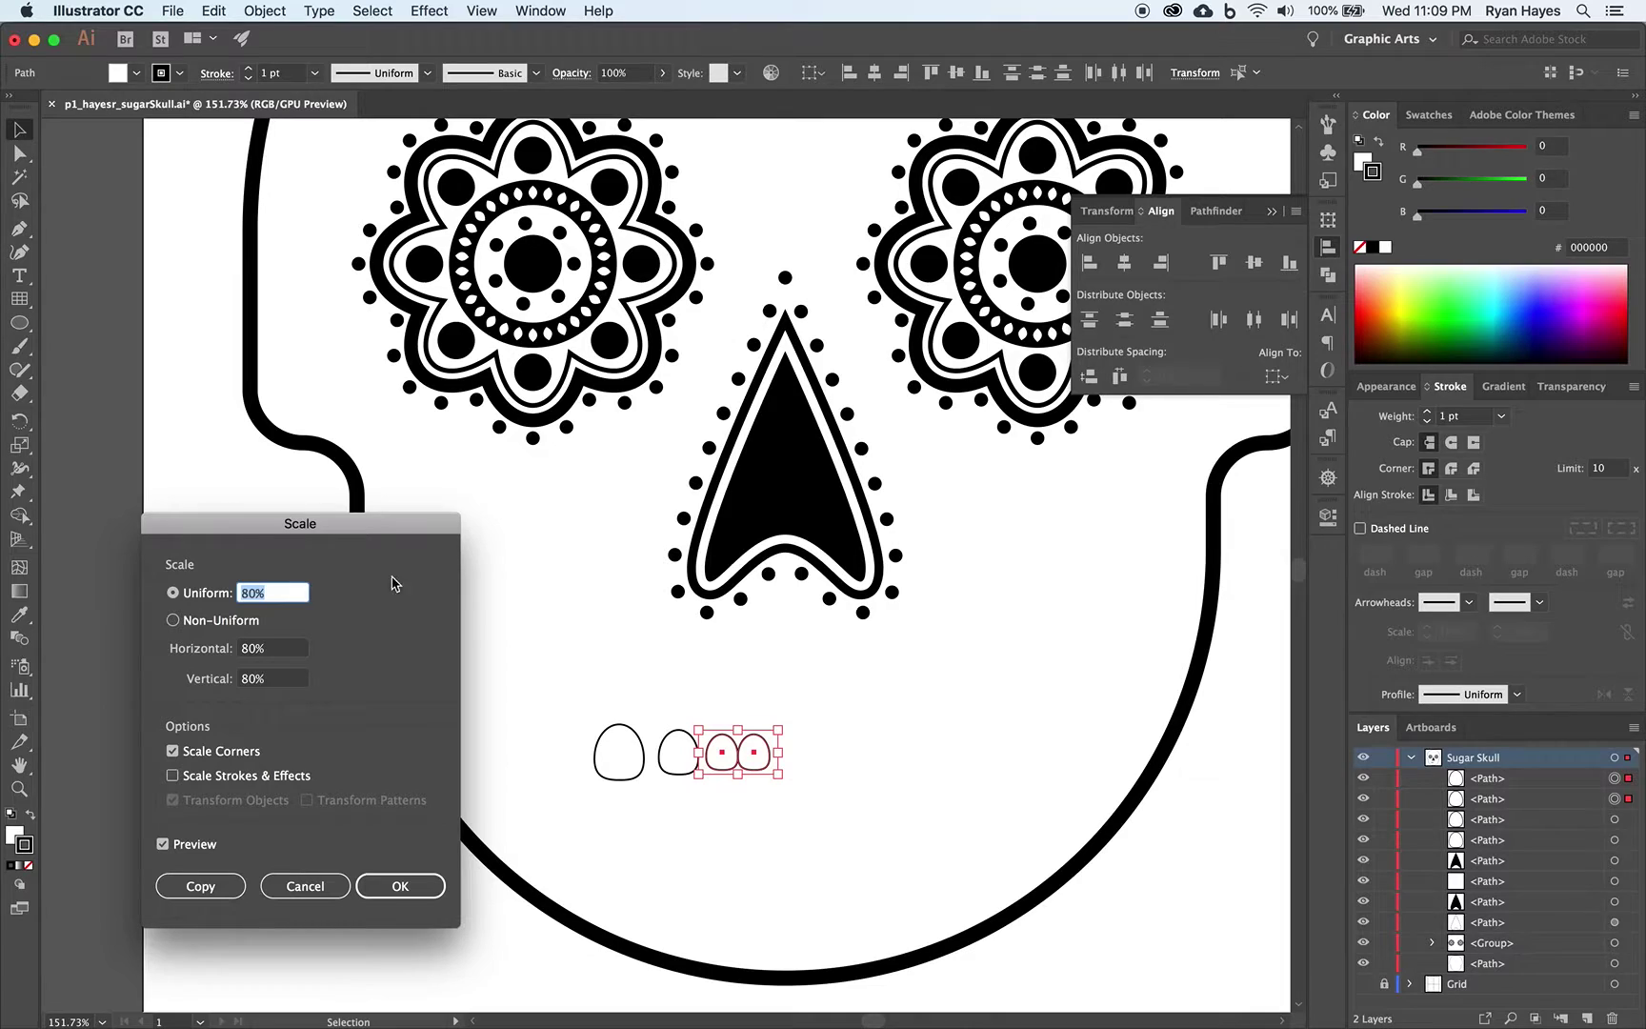
left_click(424, 885)
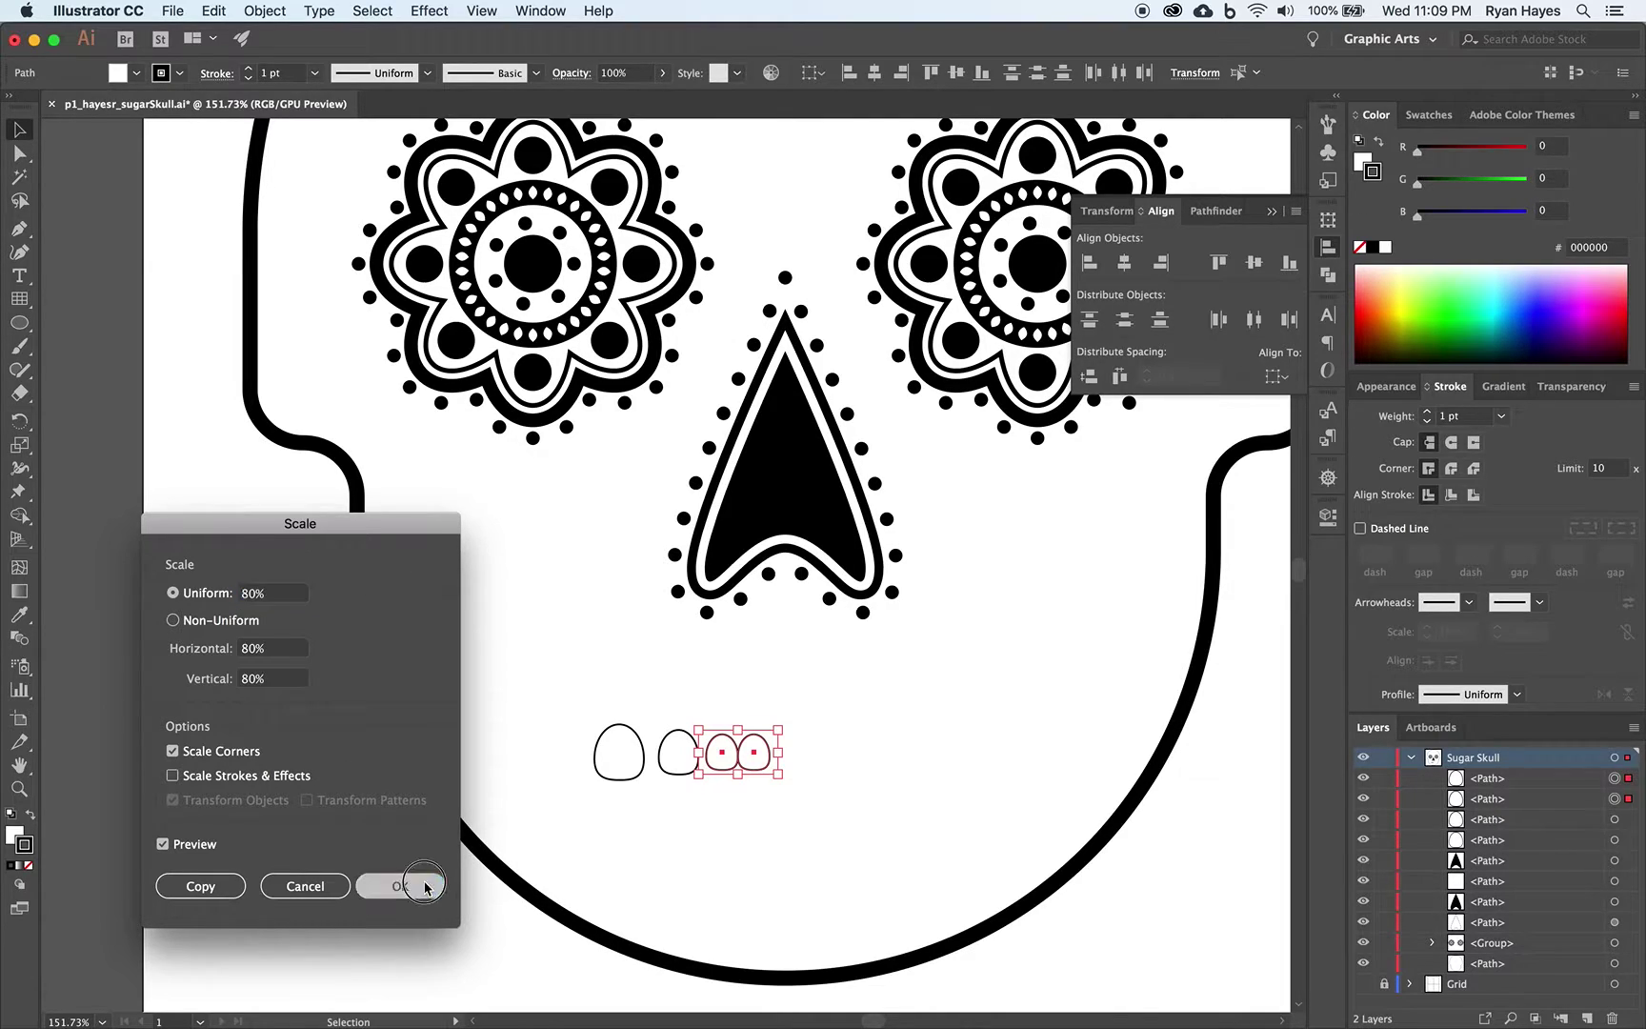
Scale just the rightmost tooth to 80% once more, then deselect.
left_click(744, 860)
left_click(752, 760)
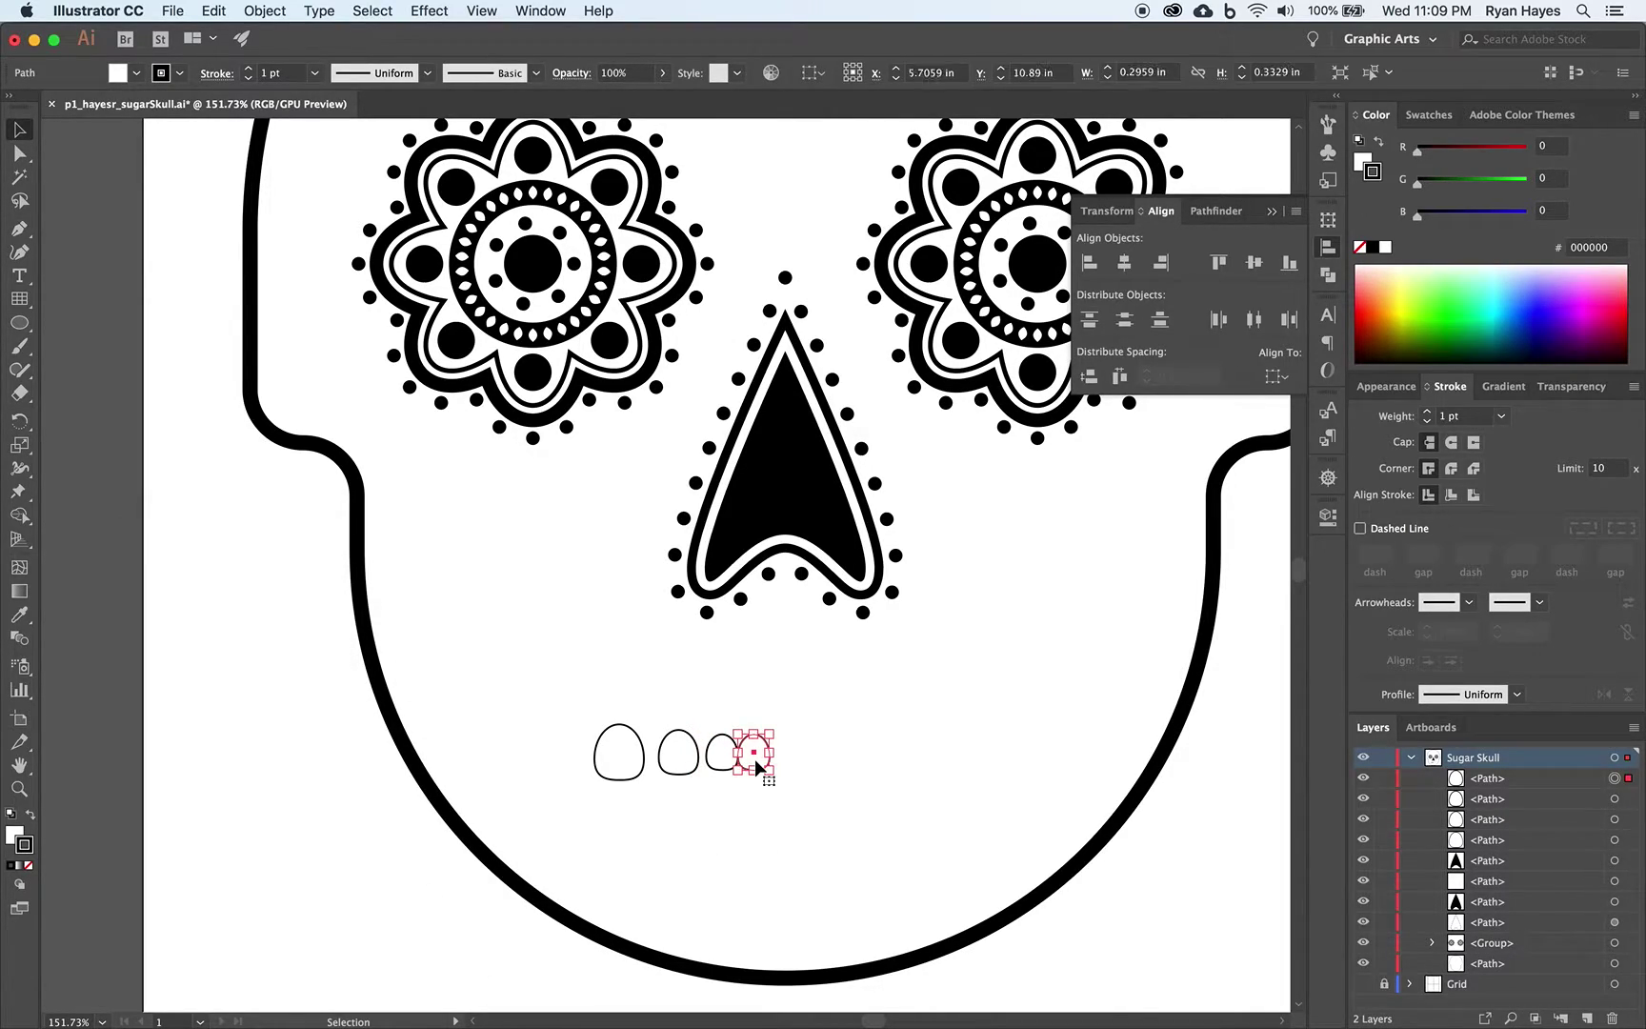
right_click(758, 767)
mouse_move(825, 916)
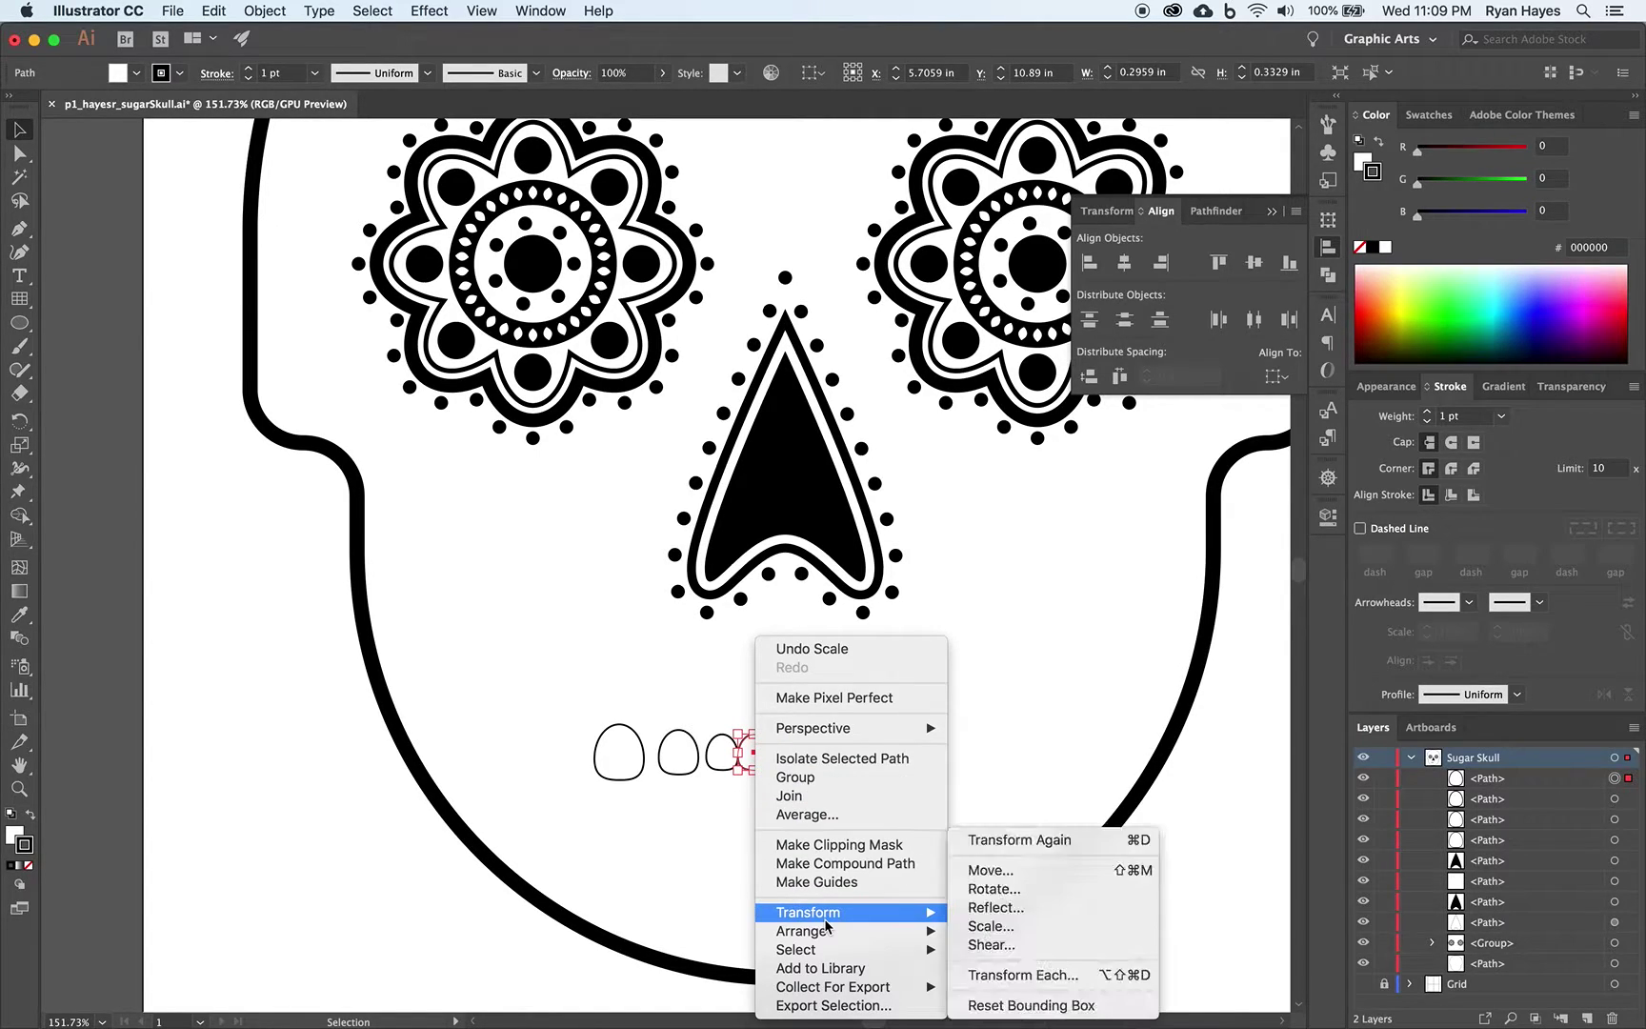
left_click(986, 926)
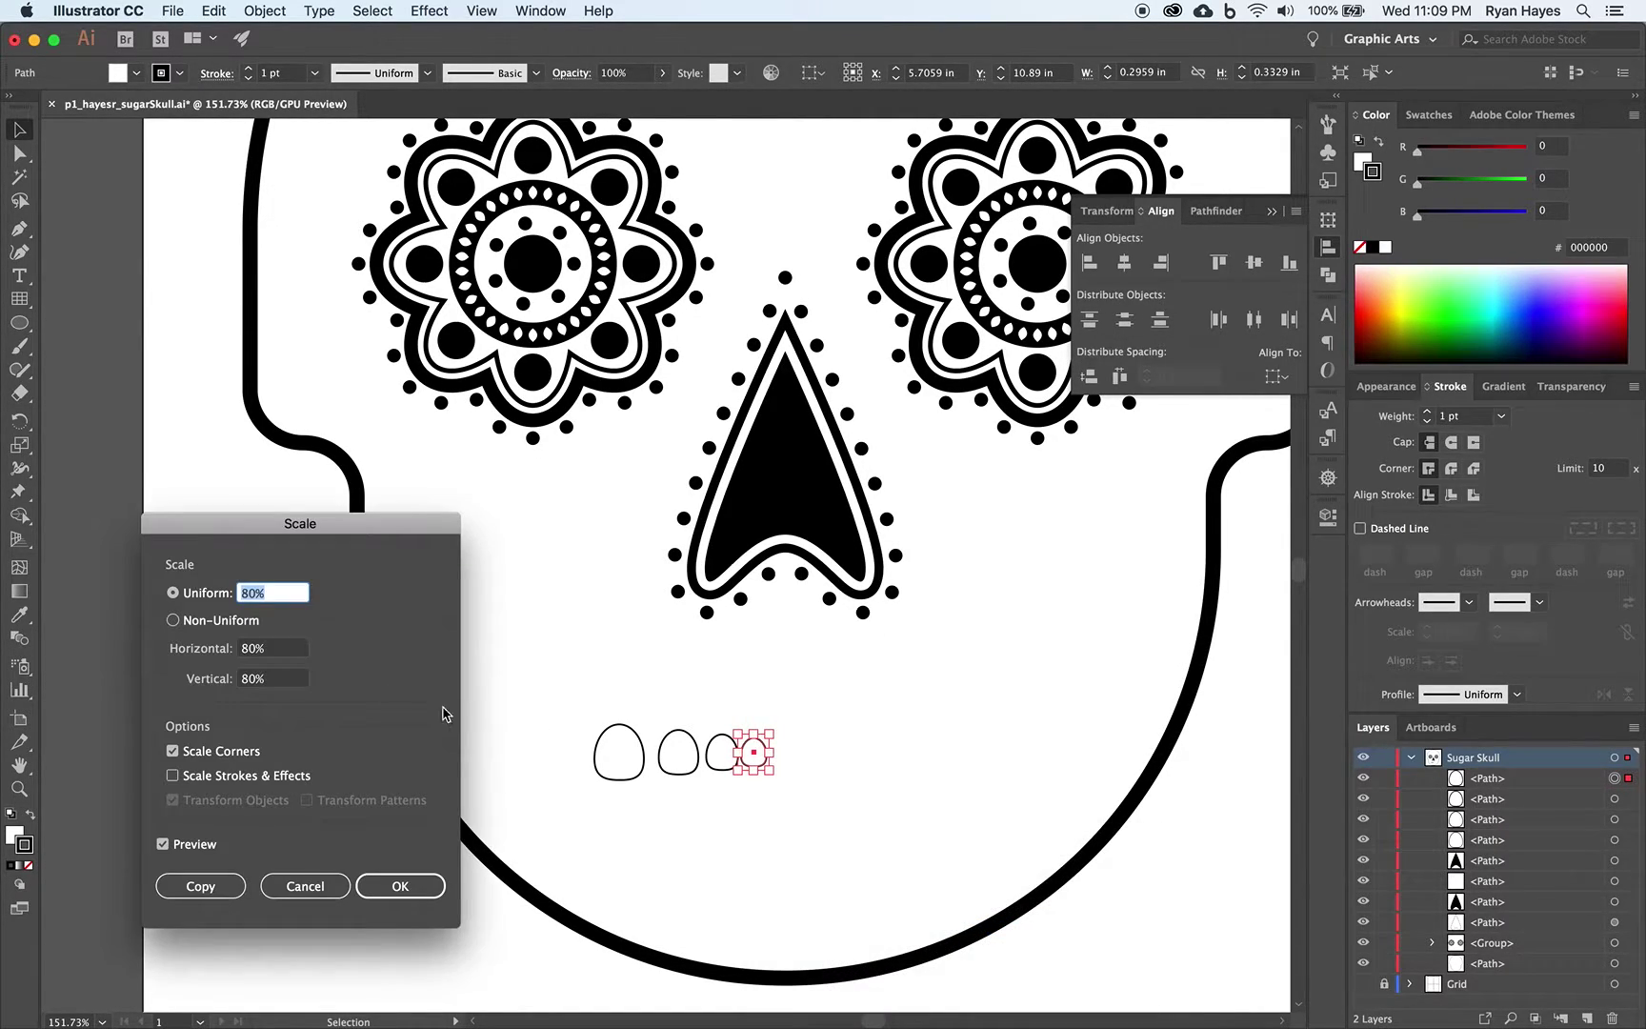
left_click(404, 884)
left_click(662, 871)
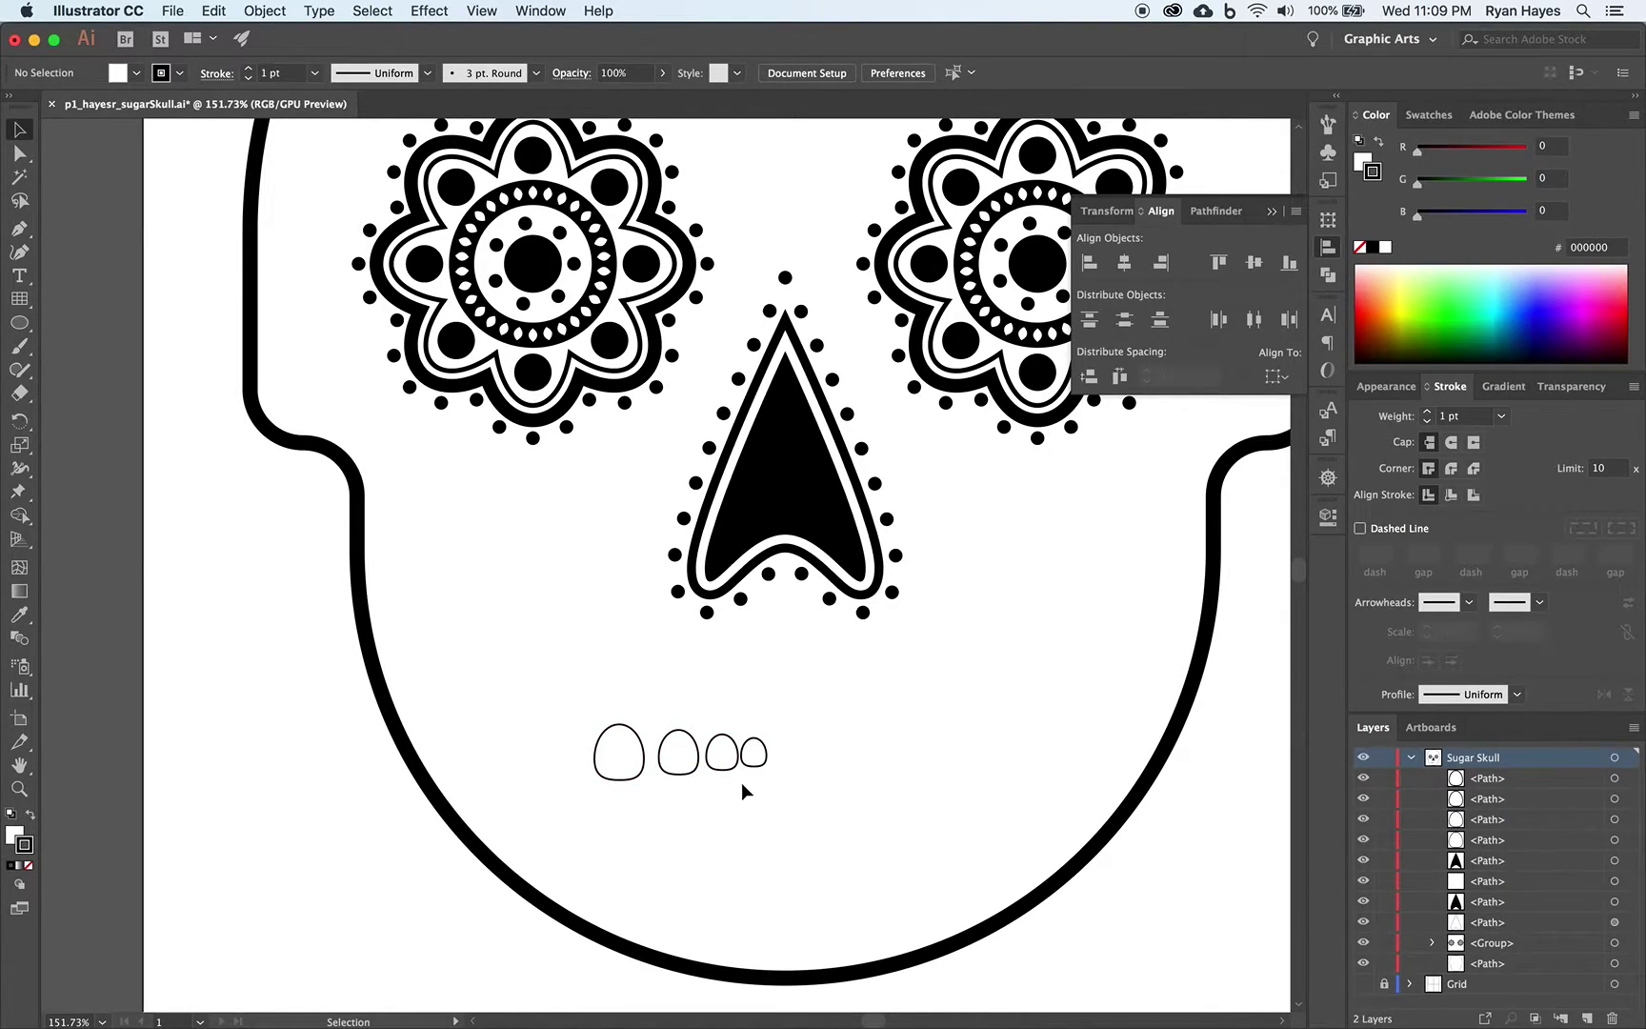
Slide the second, third and smallest teeth left against their neighbours, then select all four.
mouse_move(693, 771)
left_mouse_down()
mouse_move(676, 762)
mouse_move(731, 757)
mouse_move(701, 763)
left_mouse_up()
key("Right")
key("Right")
key("Right")
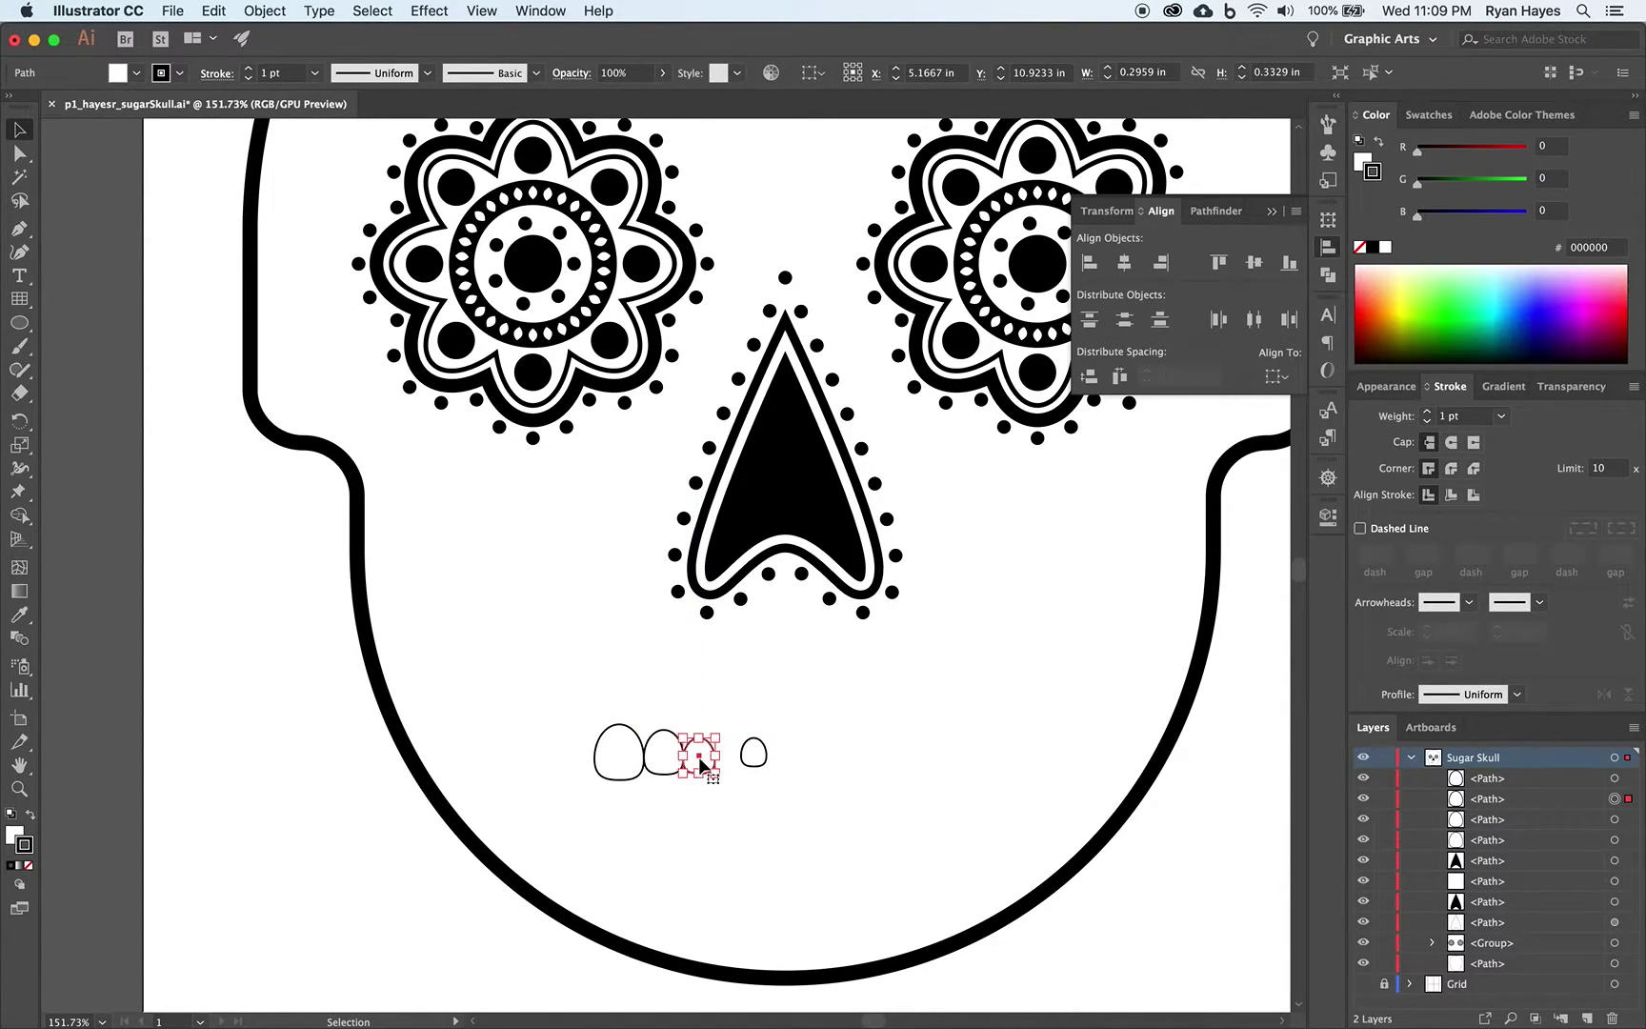
key("Left")
left_click(785, 791)
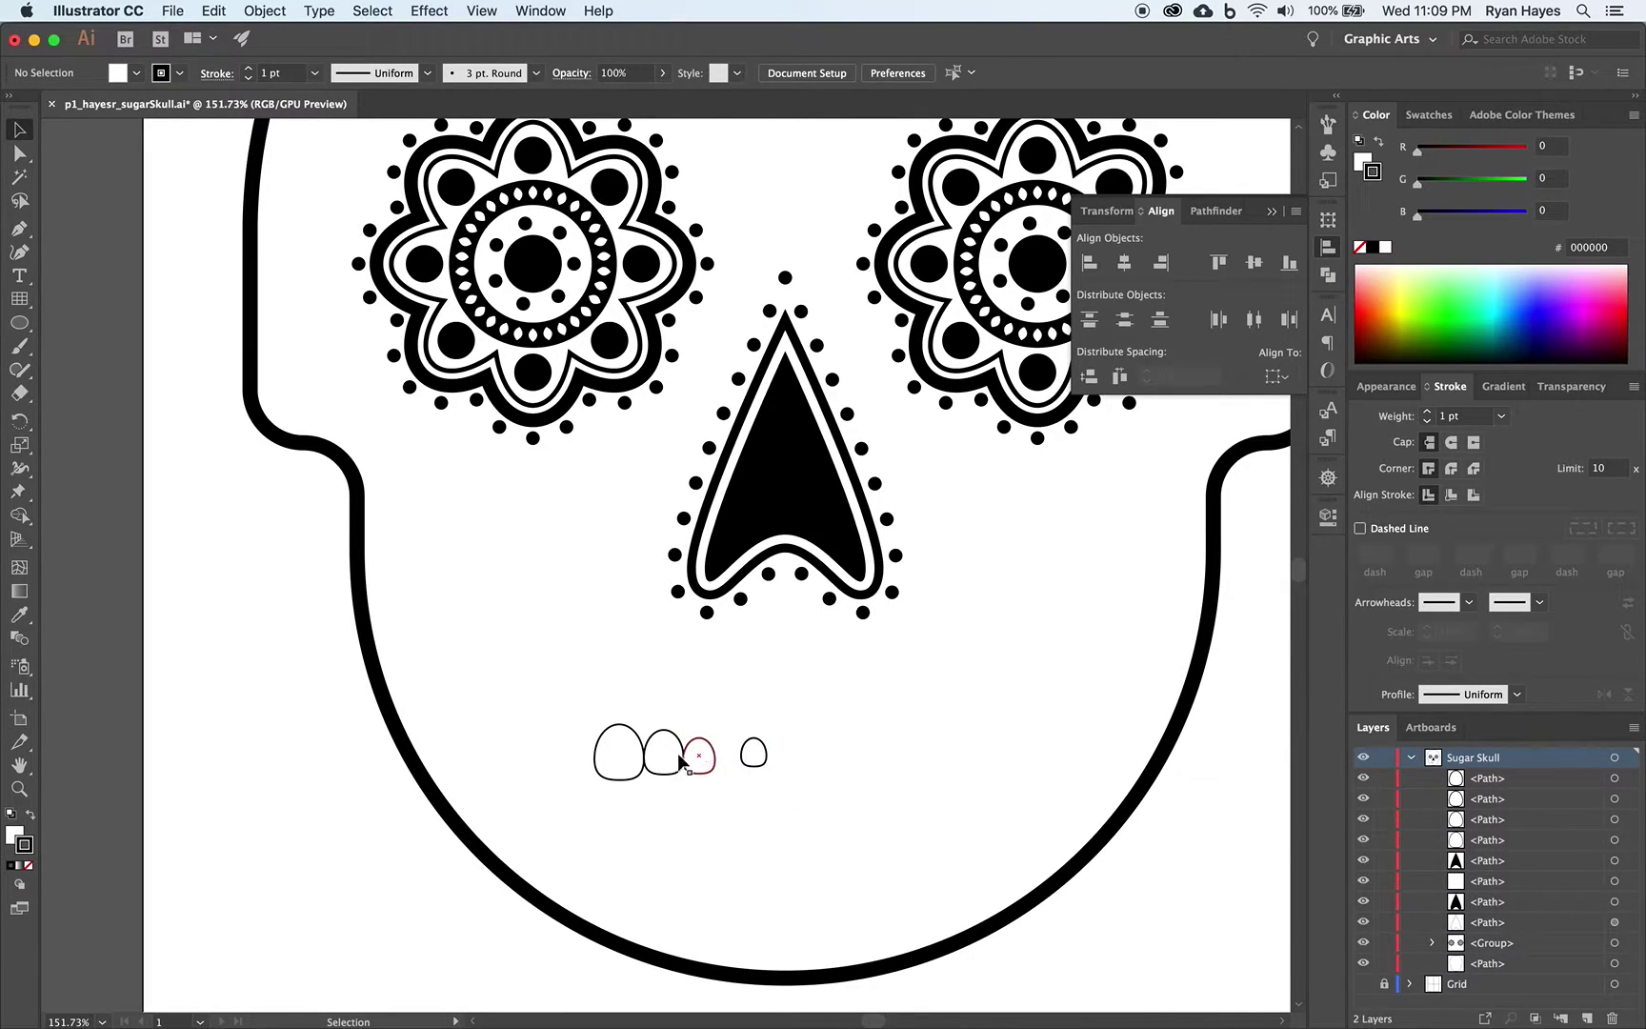
left_click_drag(751, 755, 726, 758)
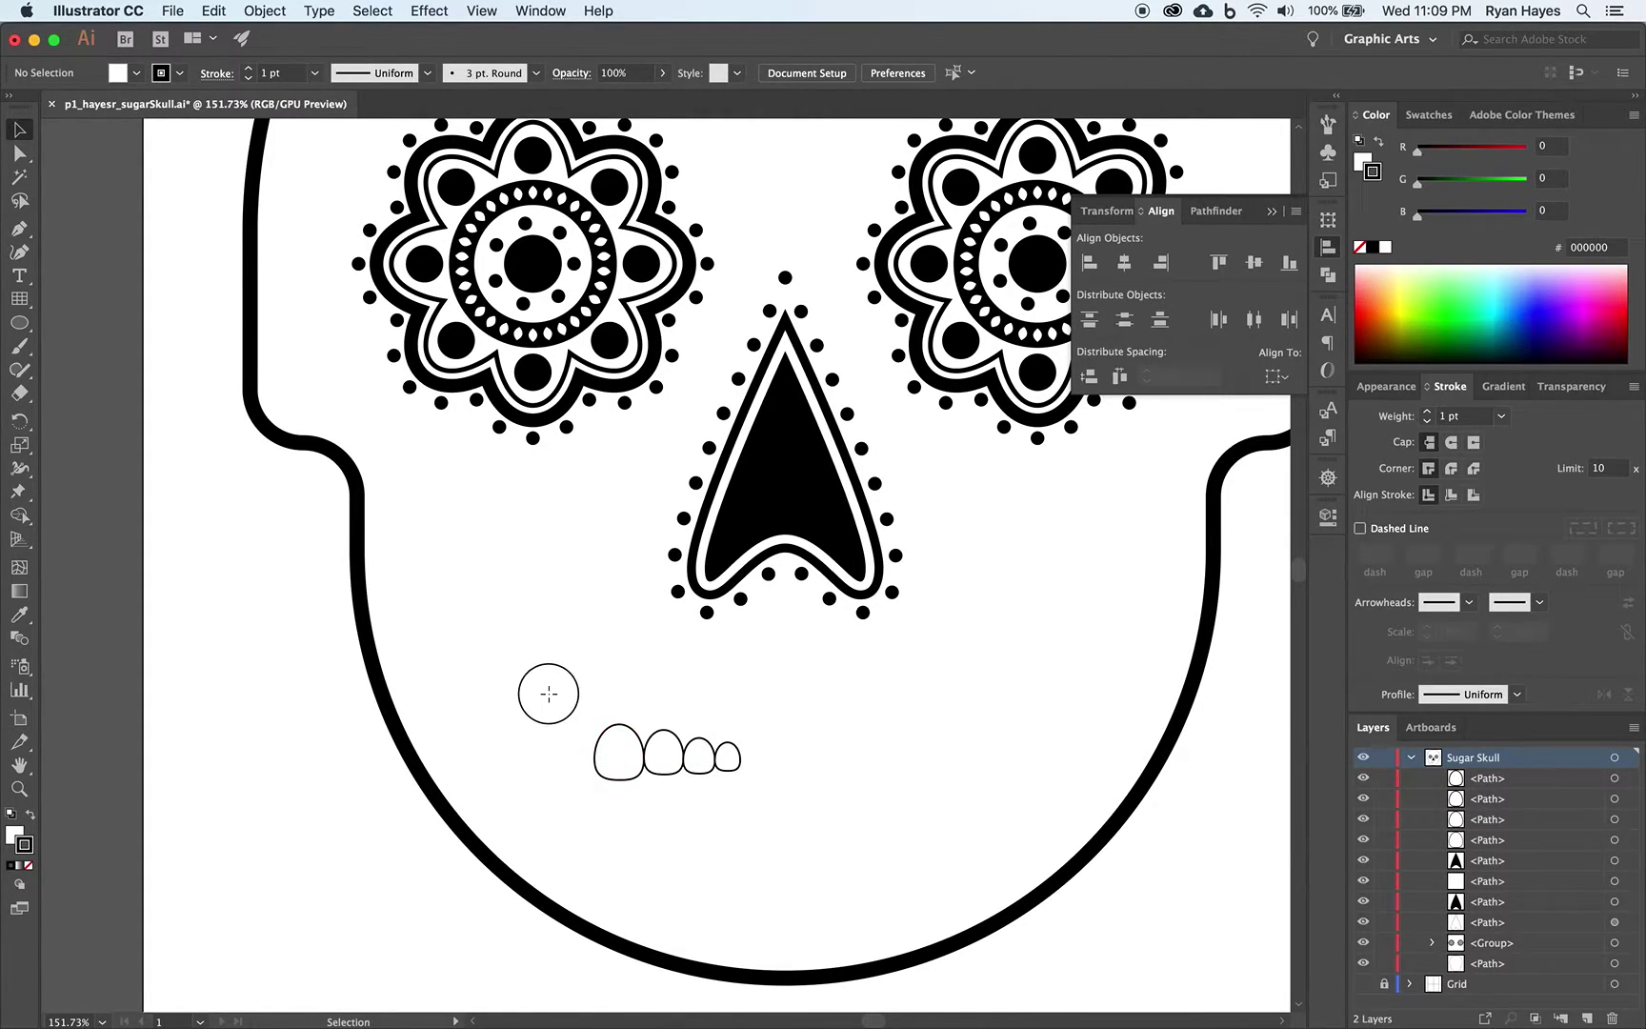
left_click_drag(544, 693, 791, 801)
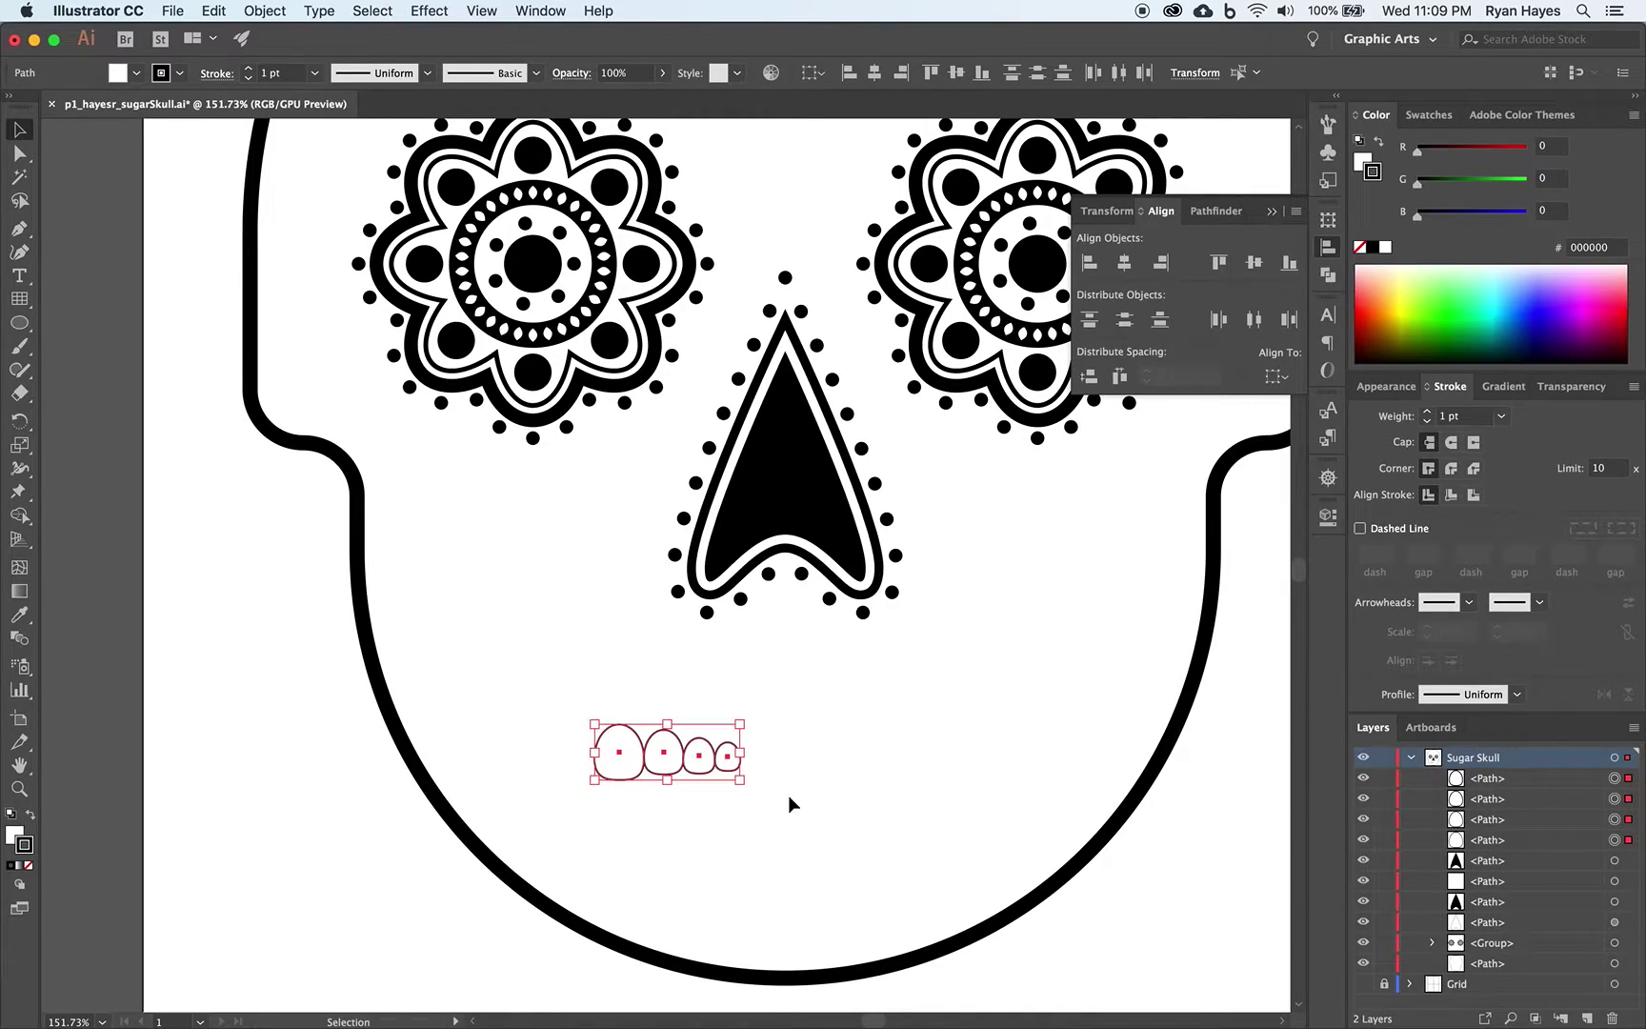
Bottom-align the four teeth and make a vertically reflected copy of them.
left_click(1292, 266)
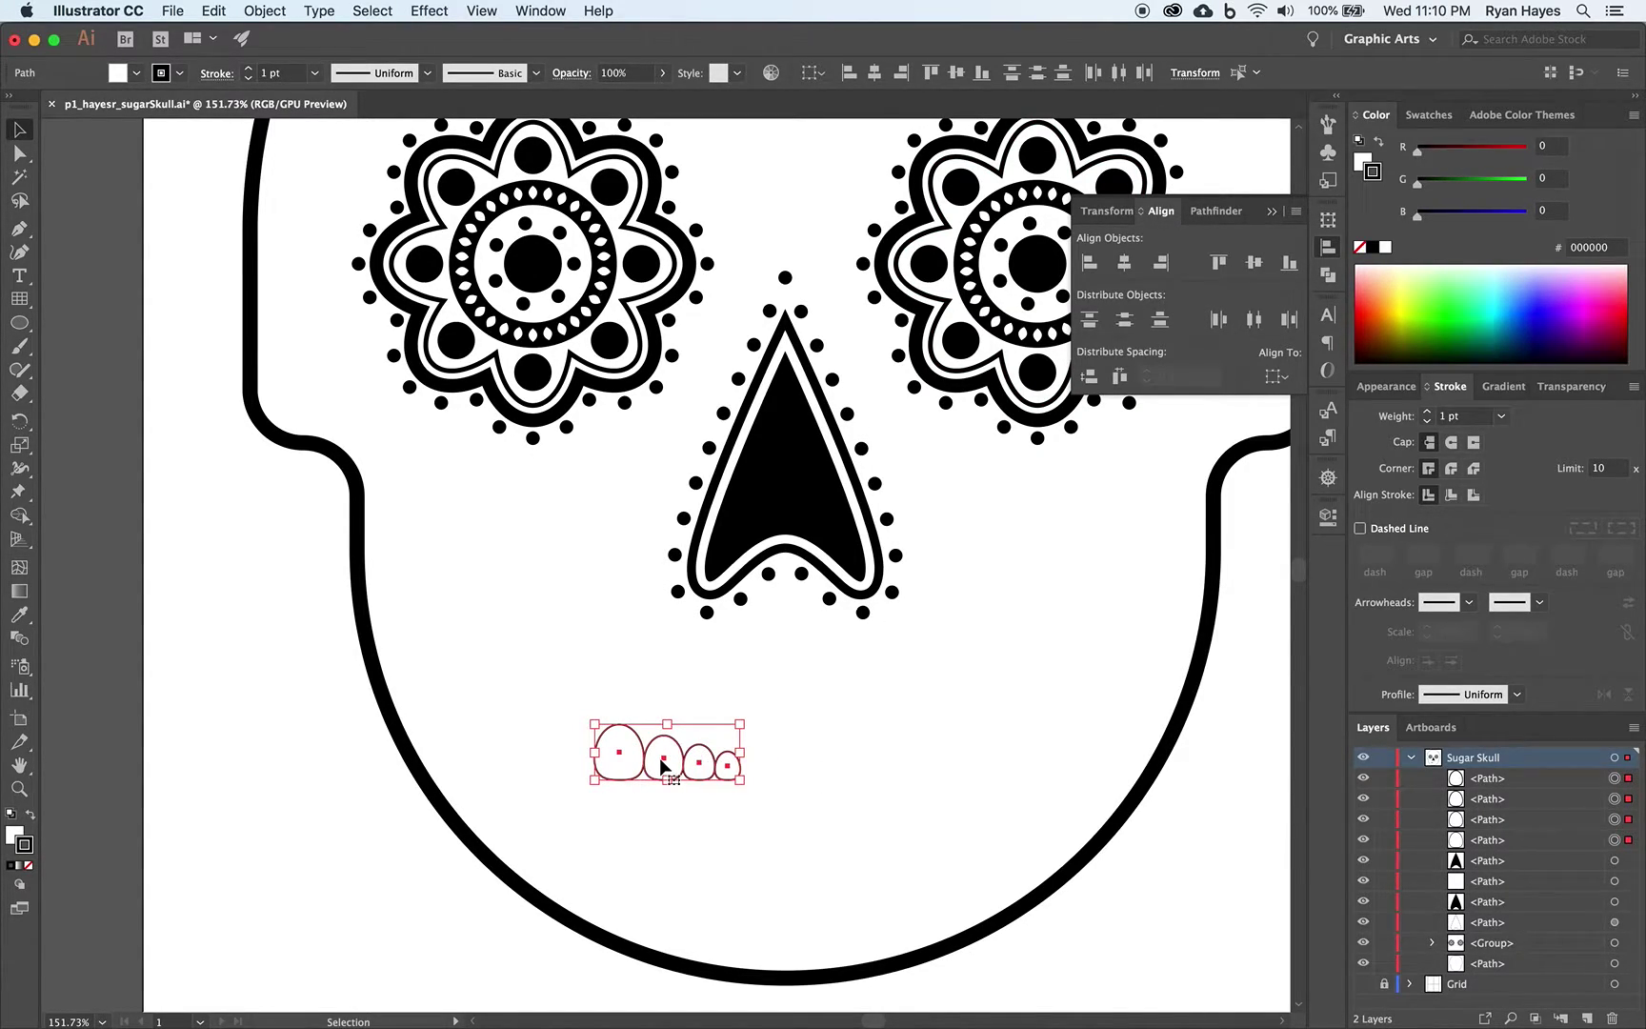
right_click(660, 760)
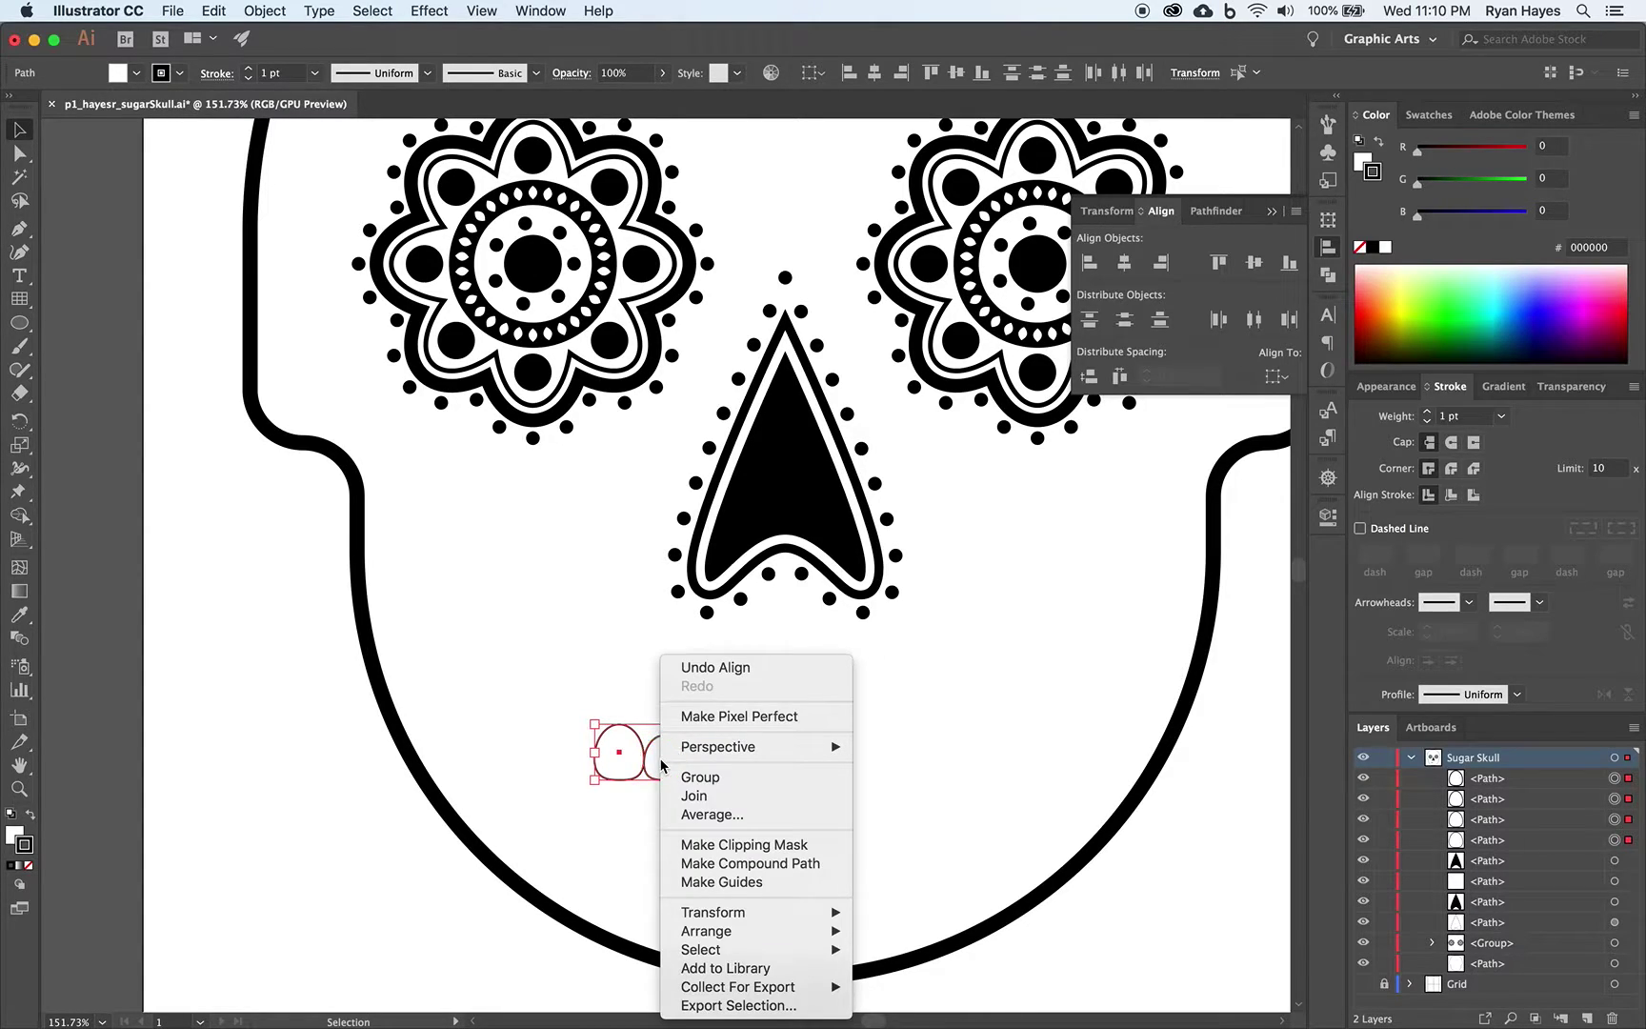
mouse_move(716, 920)
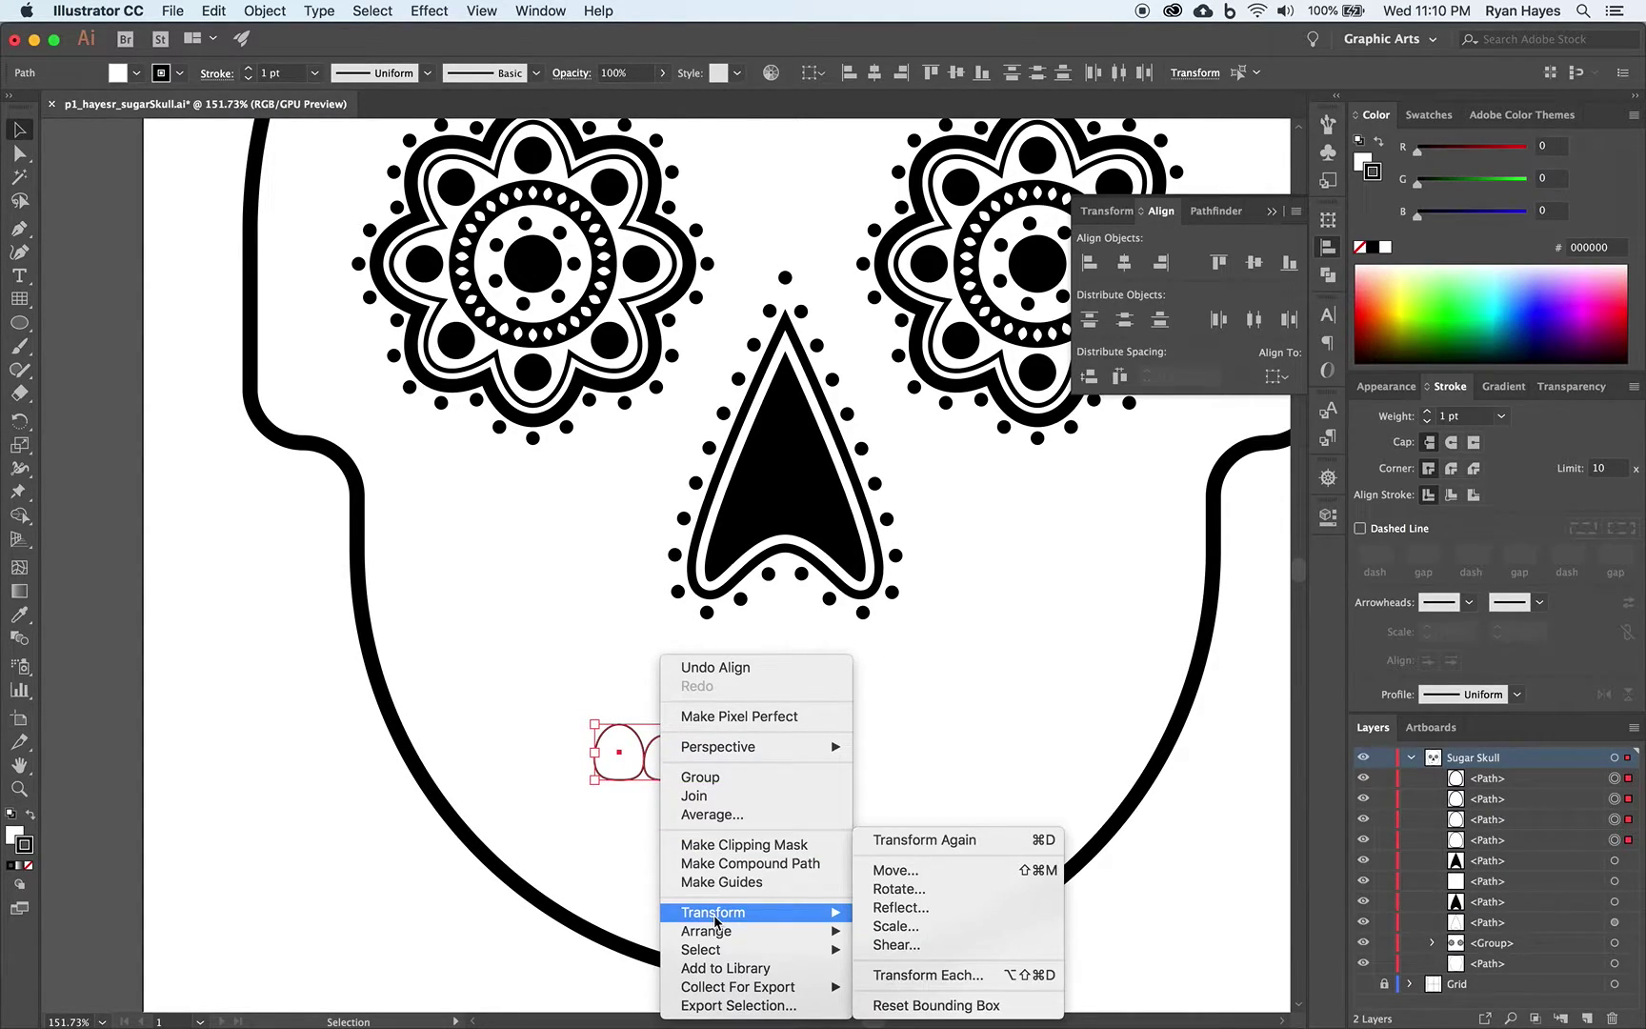
left_click(909, 912)
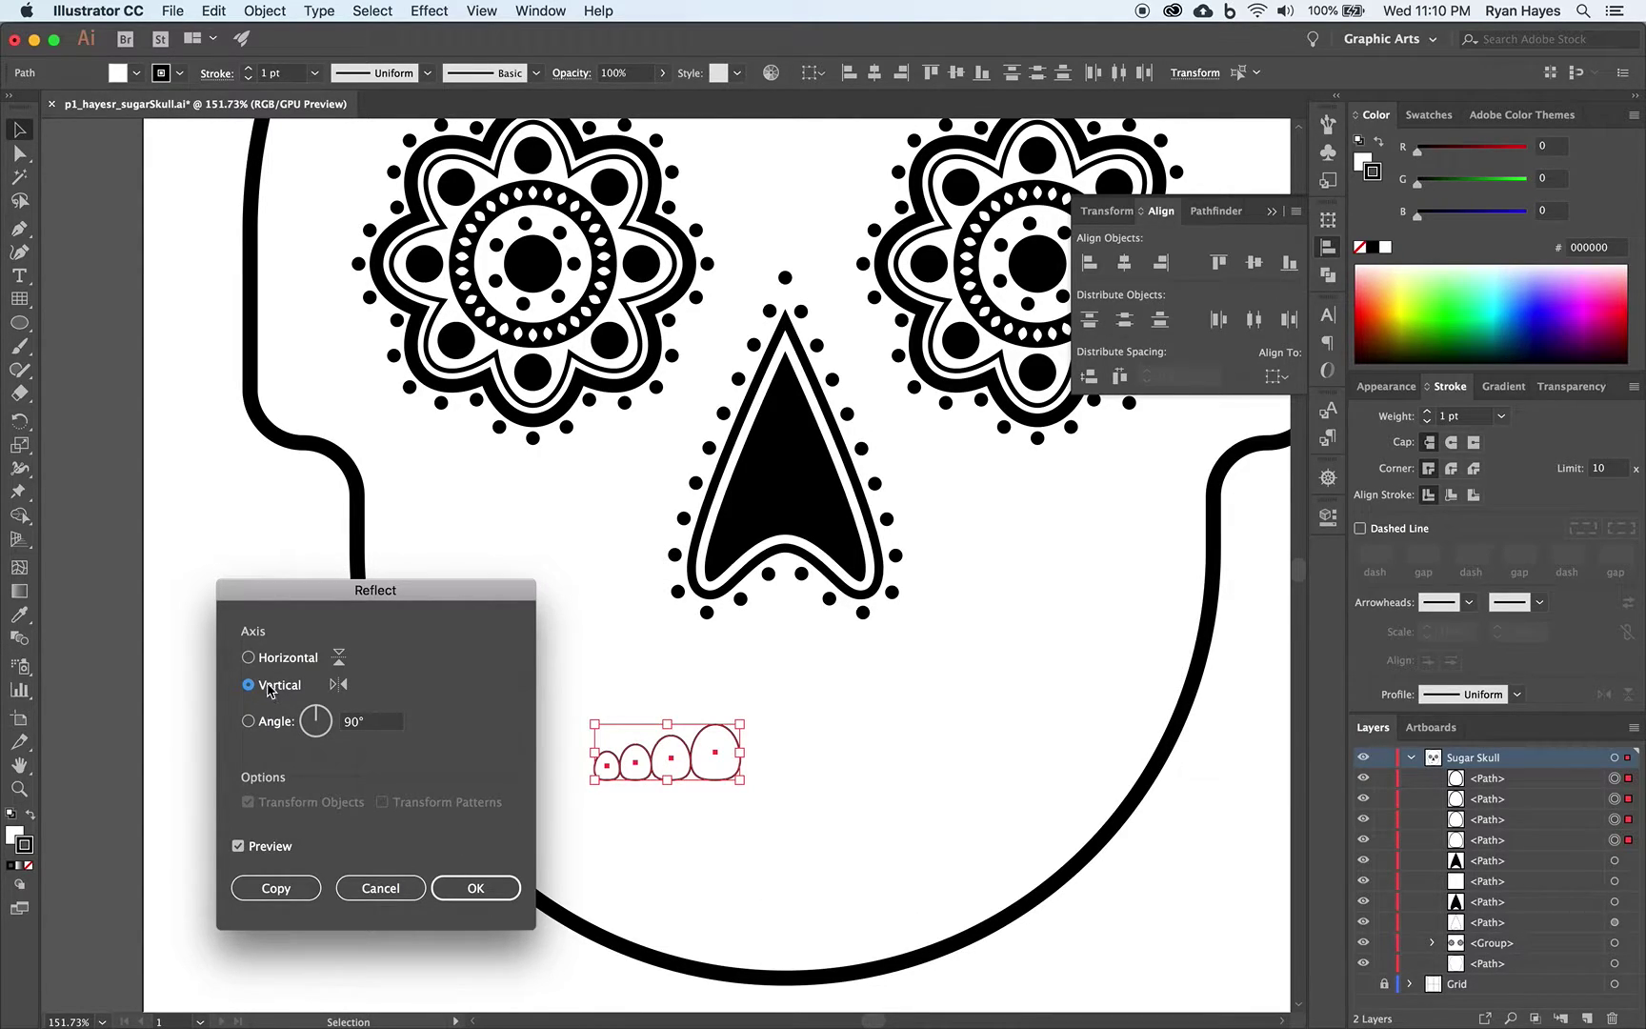
left_click(276, 889)
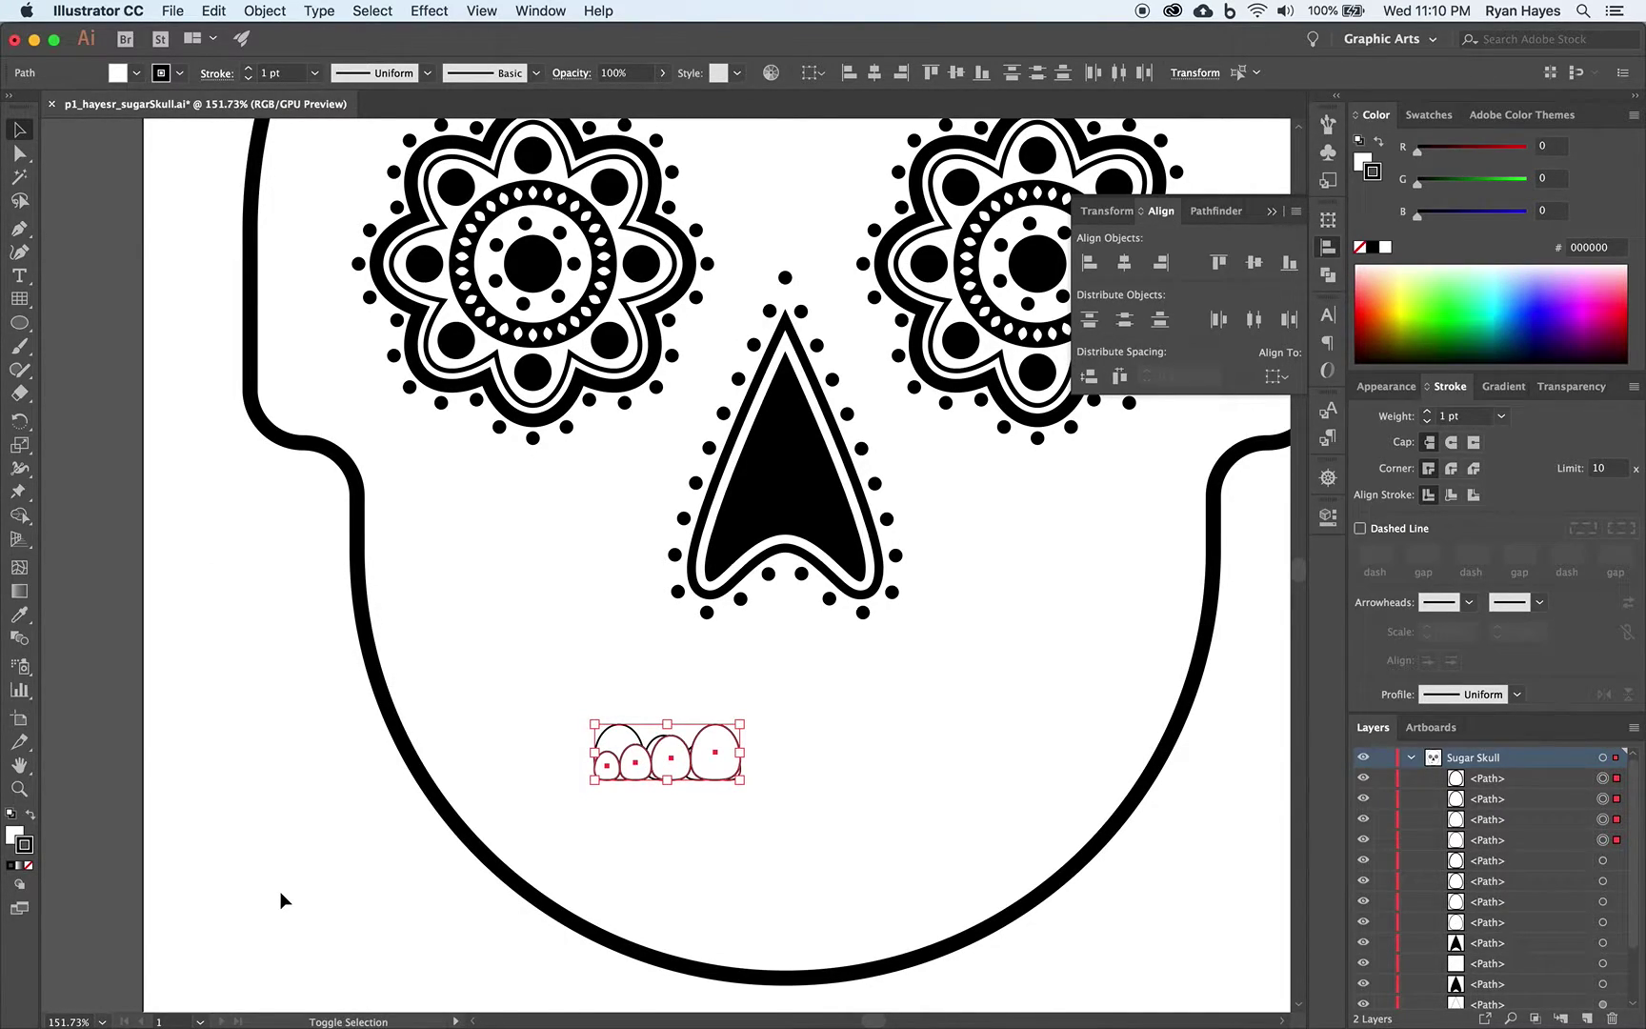
Shift the mirrored teeth left until they meet the original four.
key("shift+Left")
key("shift+Left")
key("shift+Left")
key("shift+Left")
key("shift+Left")
key("shift+Left")
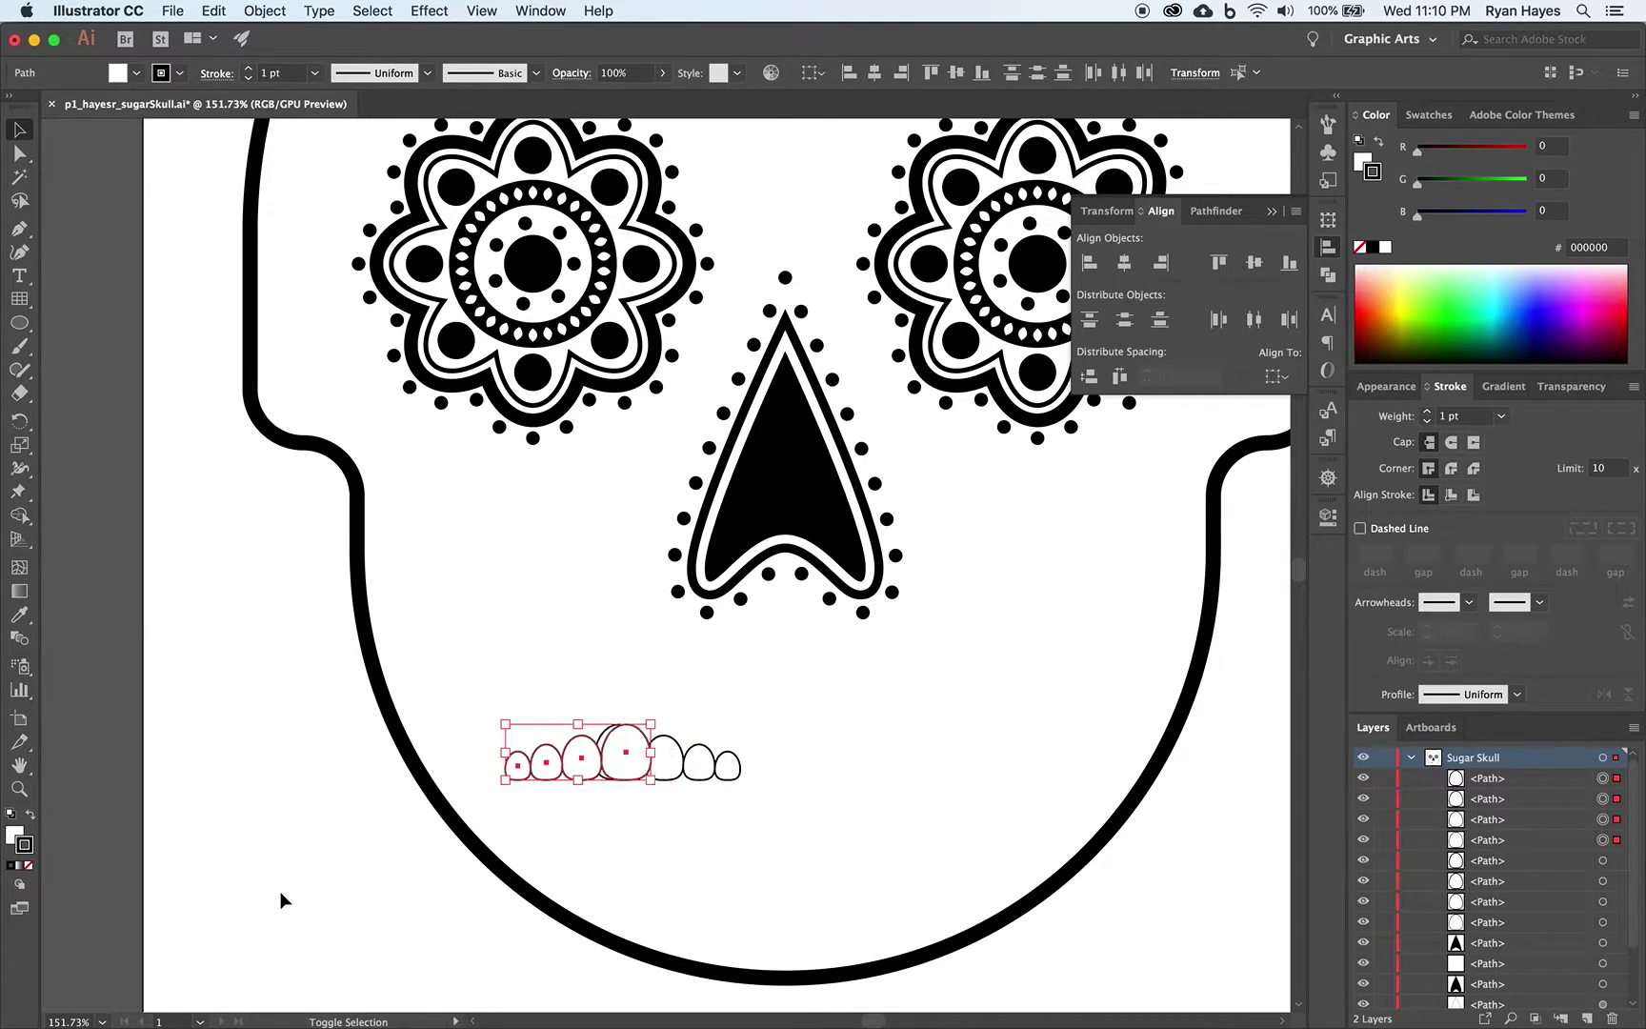
key("shift+Left")
key("shift+Left")
key("shift+Left")
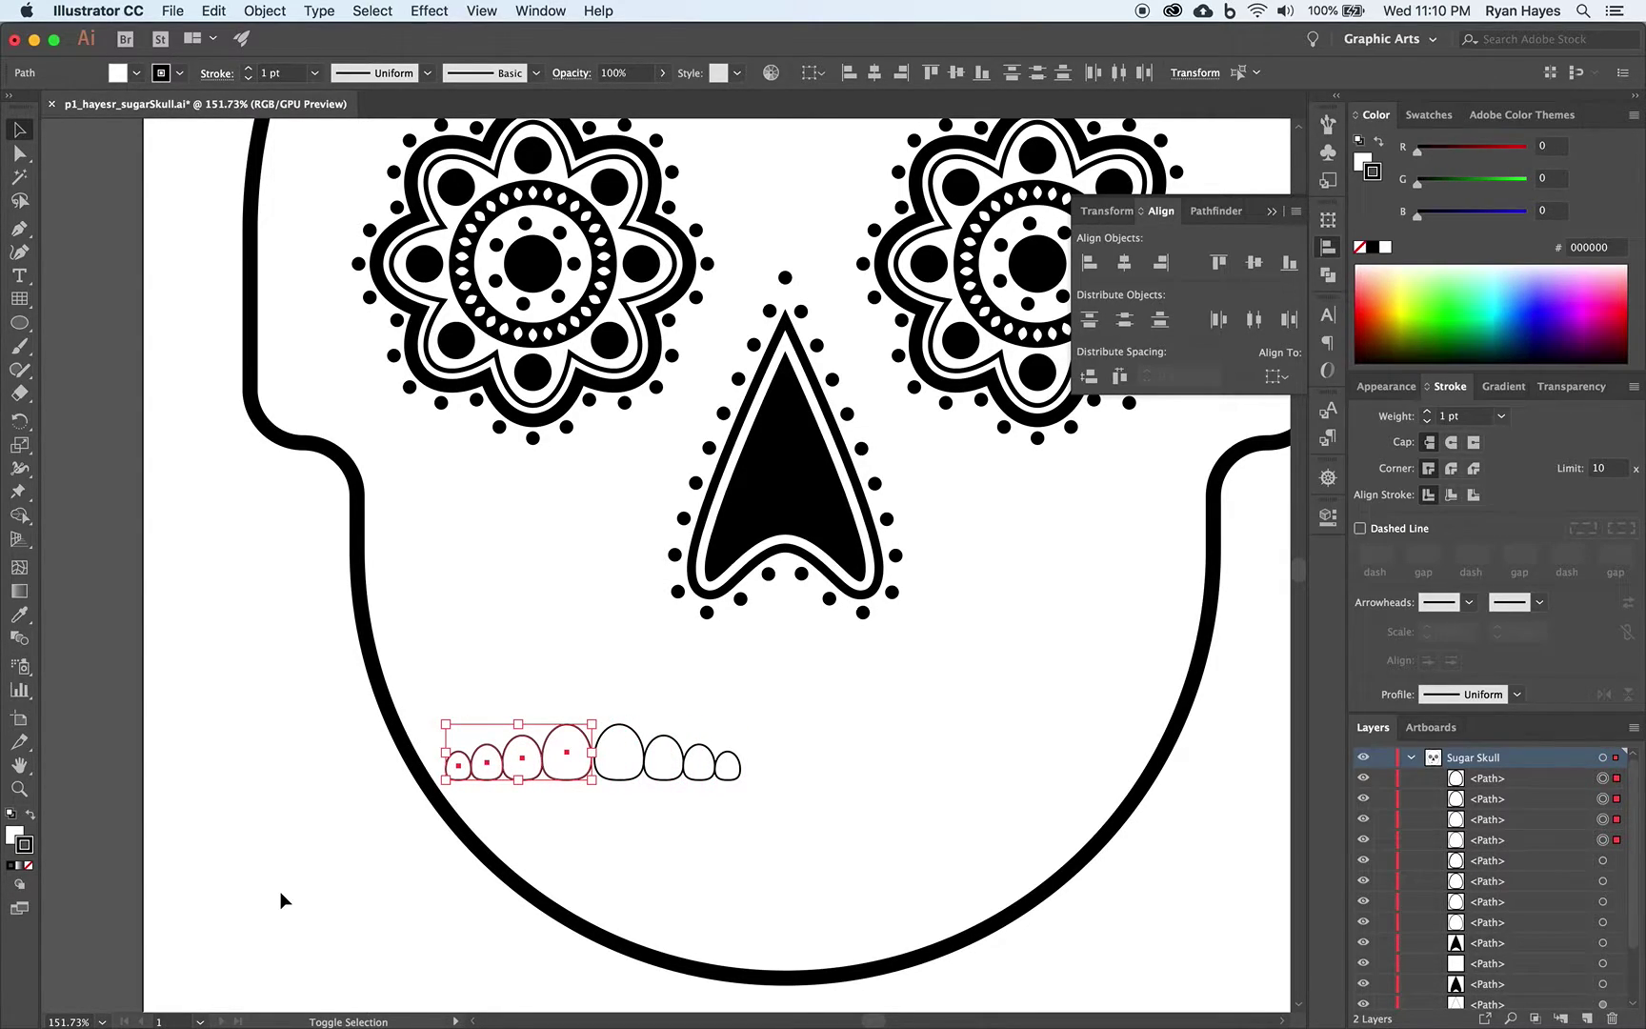
key("Right")
key("Right")
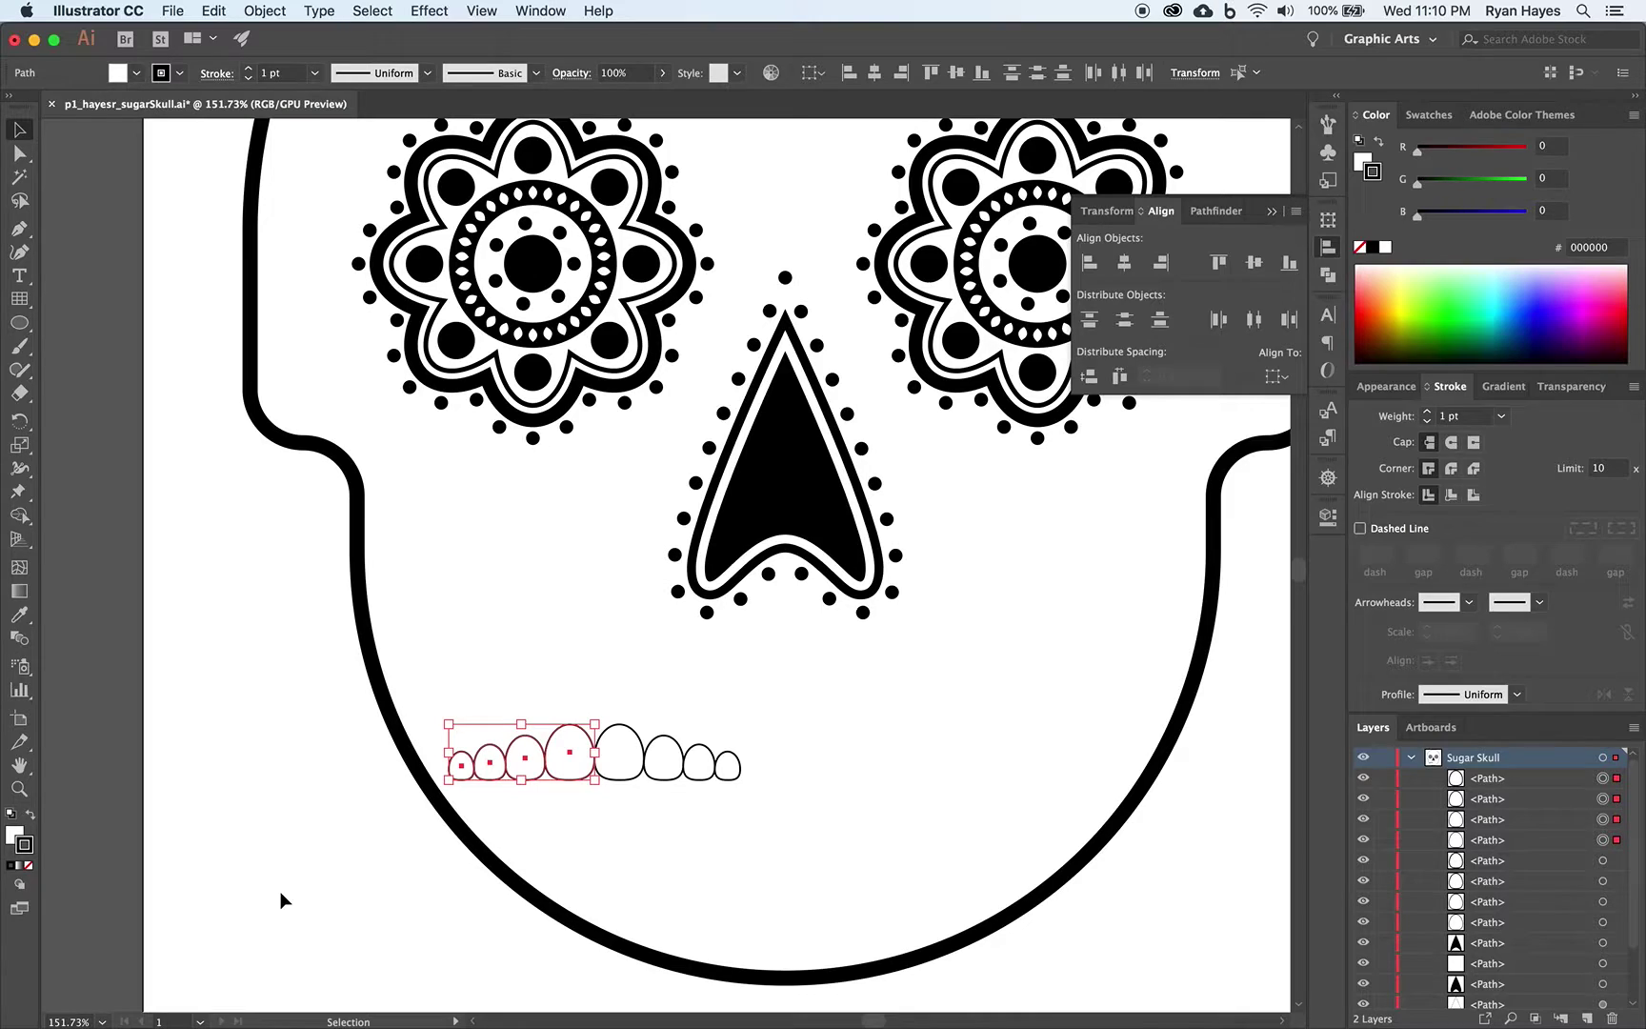
Select all eight teeth and shift them right, centred under the nose.
left_click(655, 842)
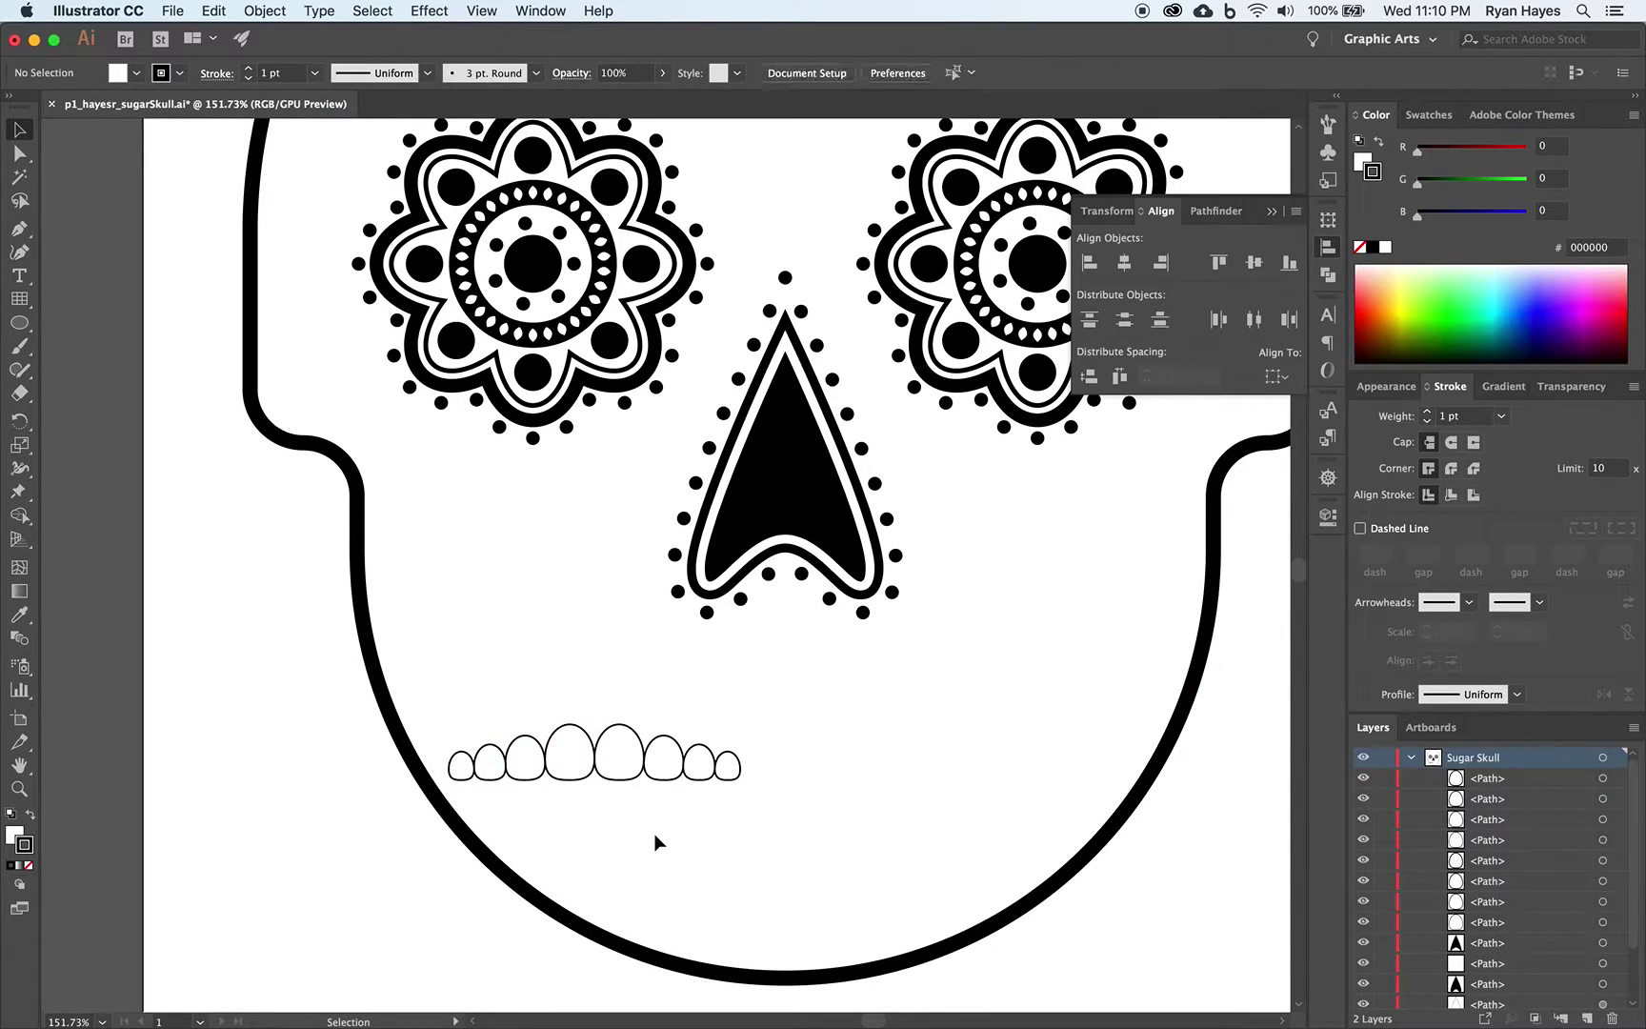
left_click_drag(437, 697, 734, 773)
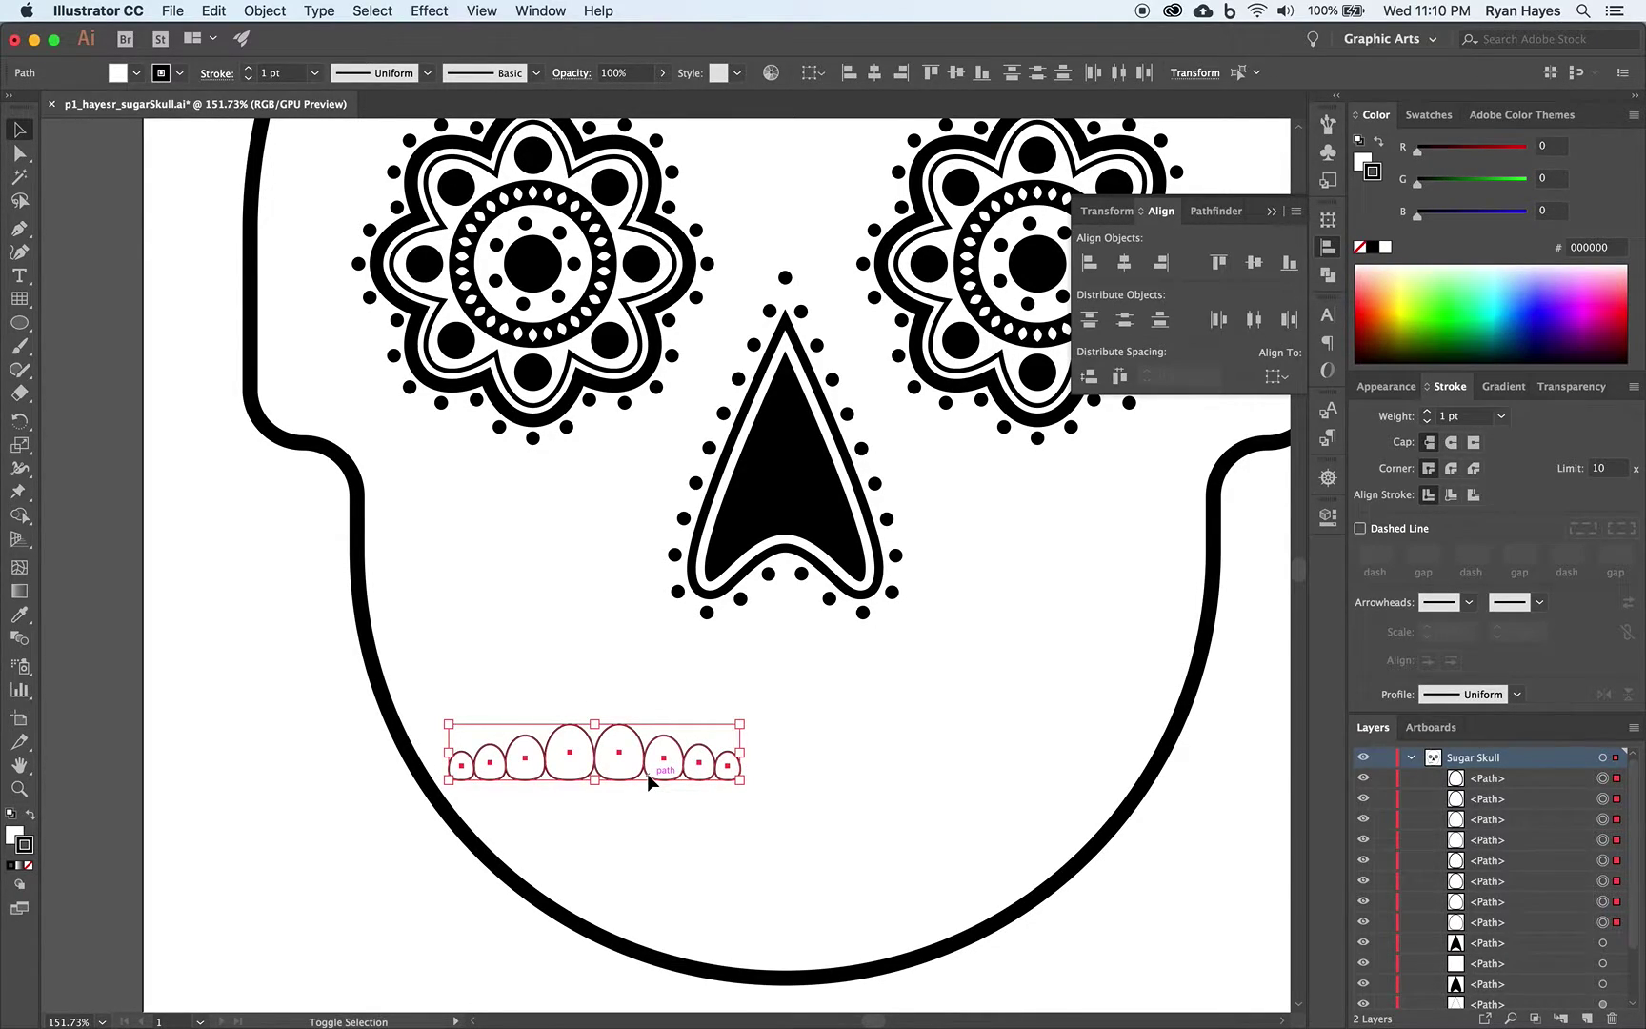
key("shift+Right")
key("shift+Right")
key("shift+Right")
key("shift+Right")
key("shift+Right")
key("shift+Right")
key("shift+Right")
key("shift+Right")
key("shift+Right")
key("shift+Right")
key("shift+Right")
key("shift+Right")
key("shift+Right")
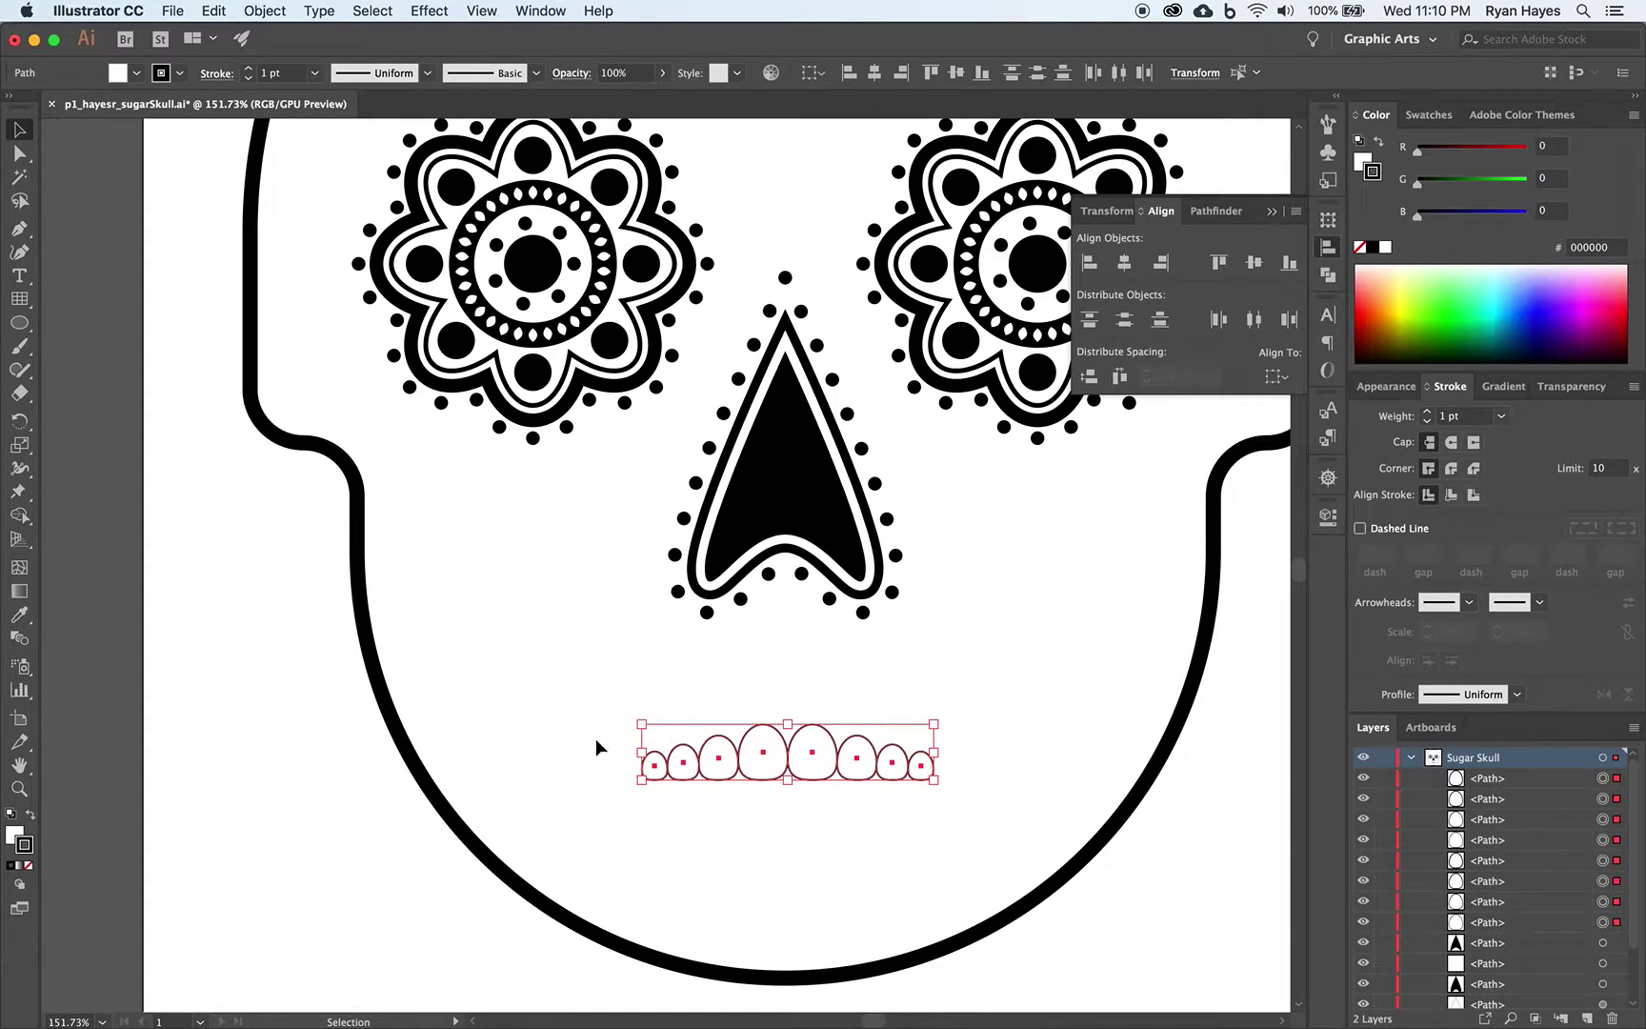
Make a horizontally reflected copy of the teeth row and move it down beneath the original.
right_click(806, 773)
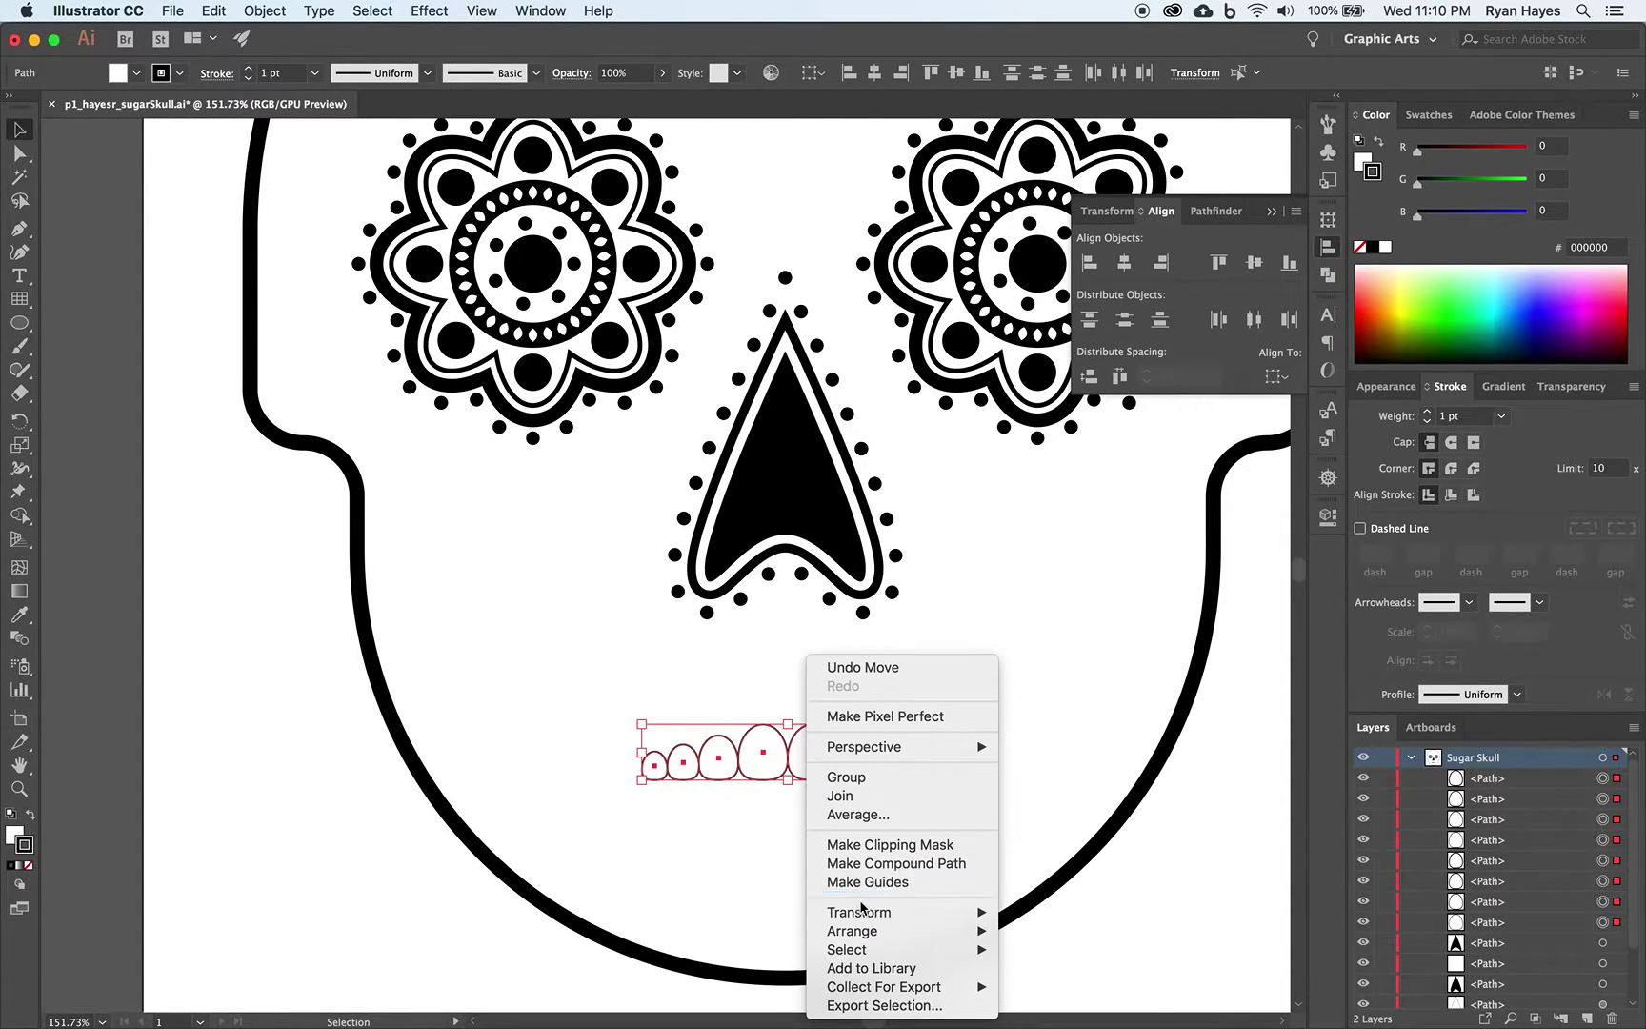
mouse_move(865, 912)
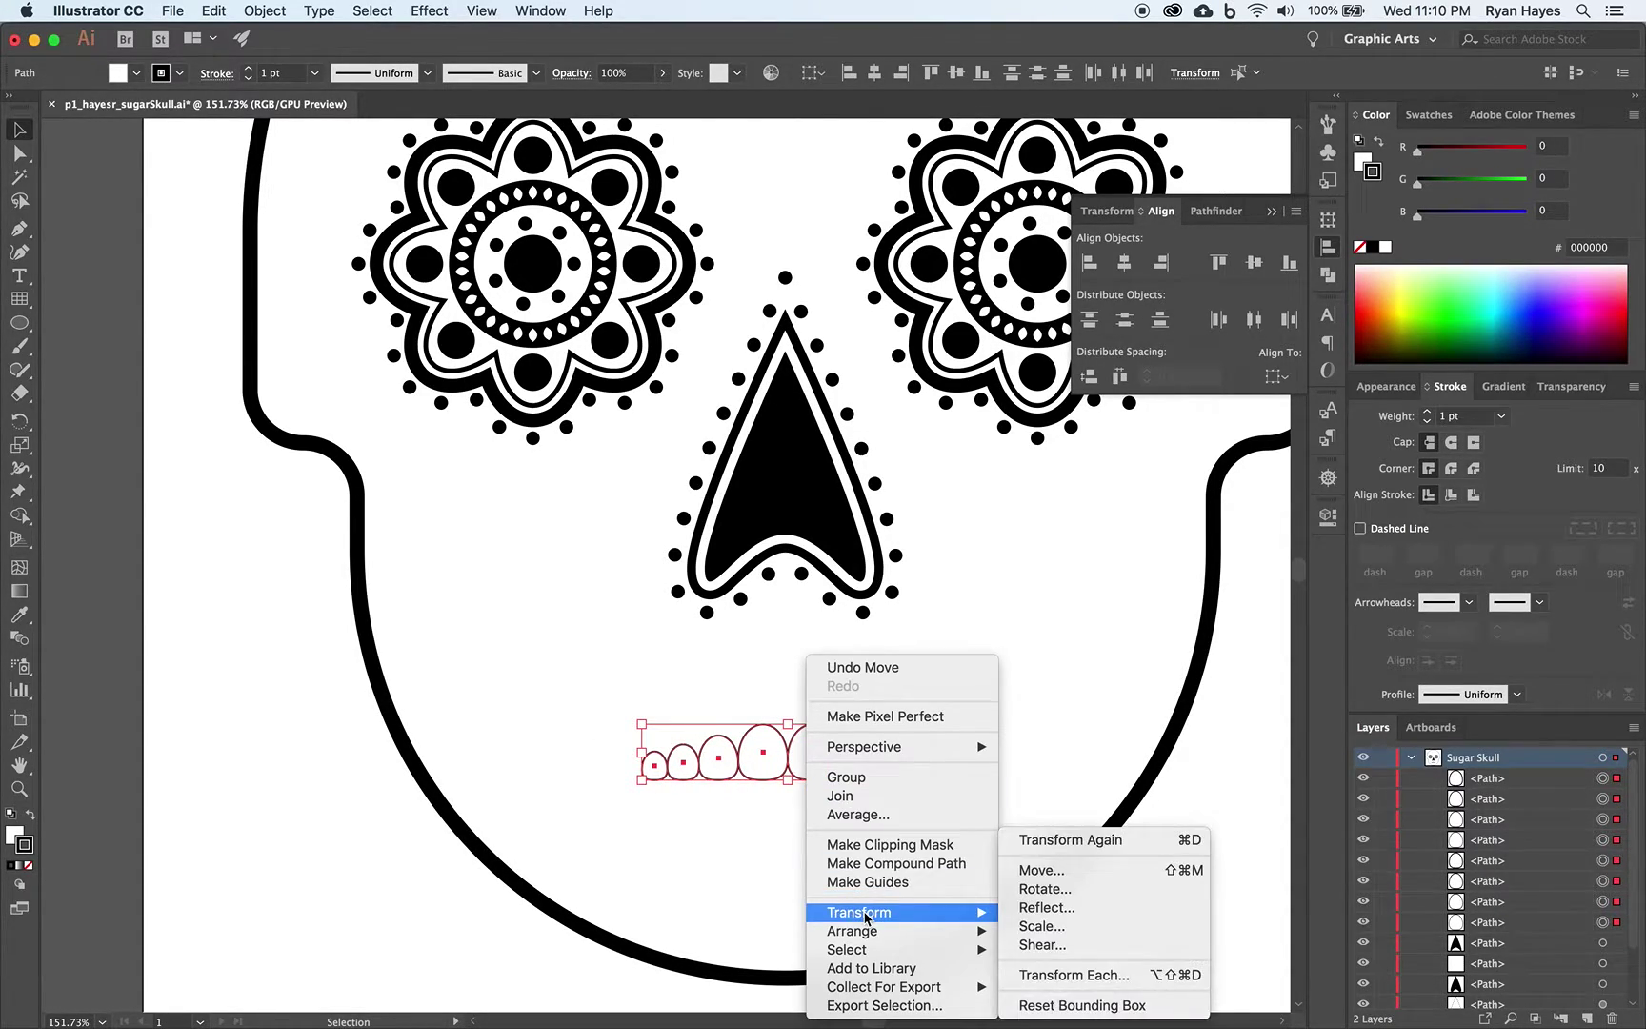
left_click(1043, 908)
left_click(268, 664)
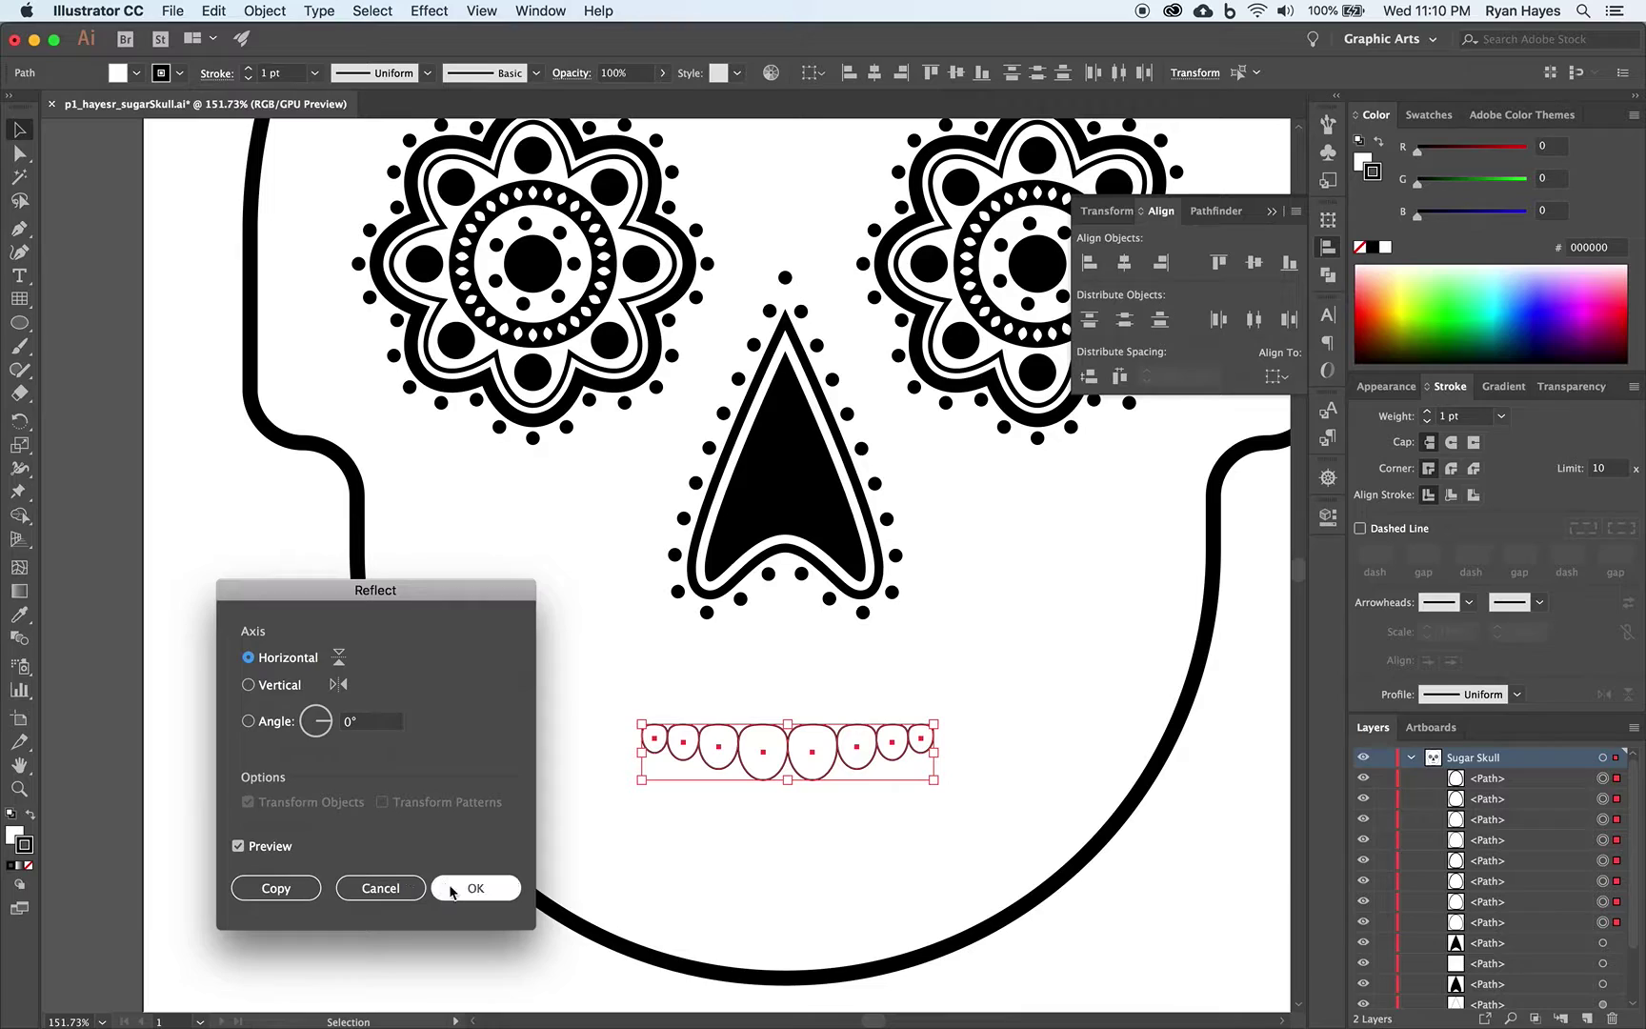
left_click(276, 888)
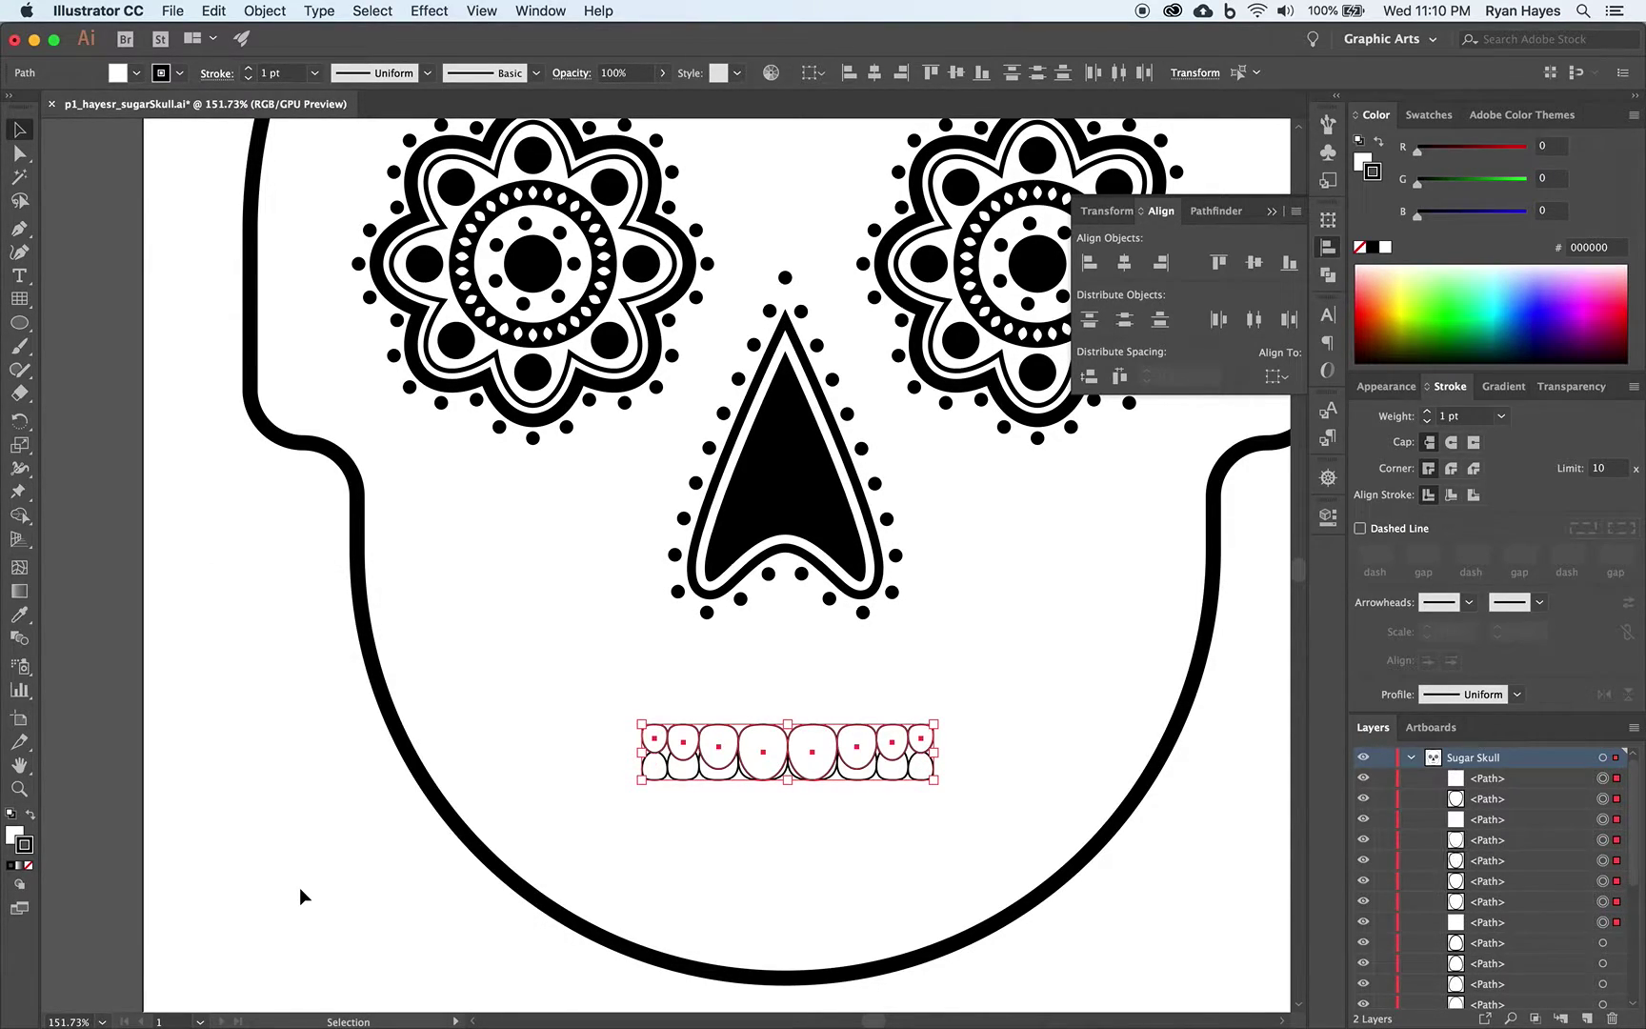
key("shift+Down")
key("shift+Down")
key("shift+Down")
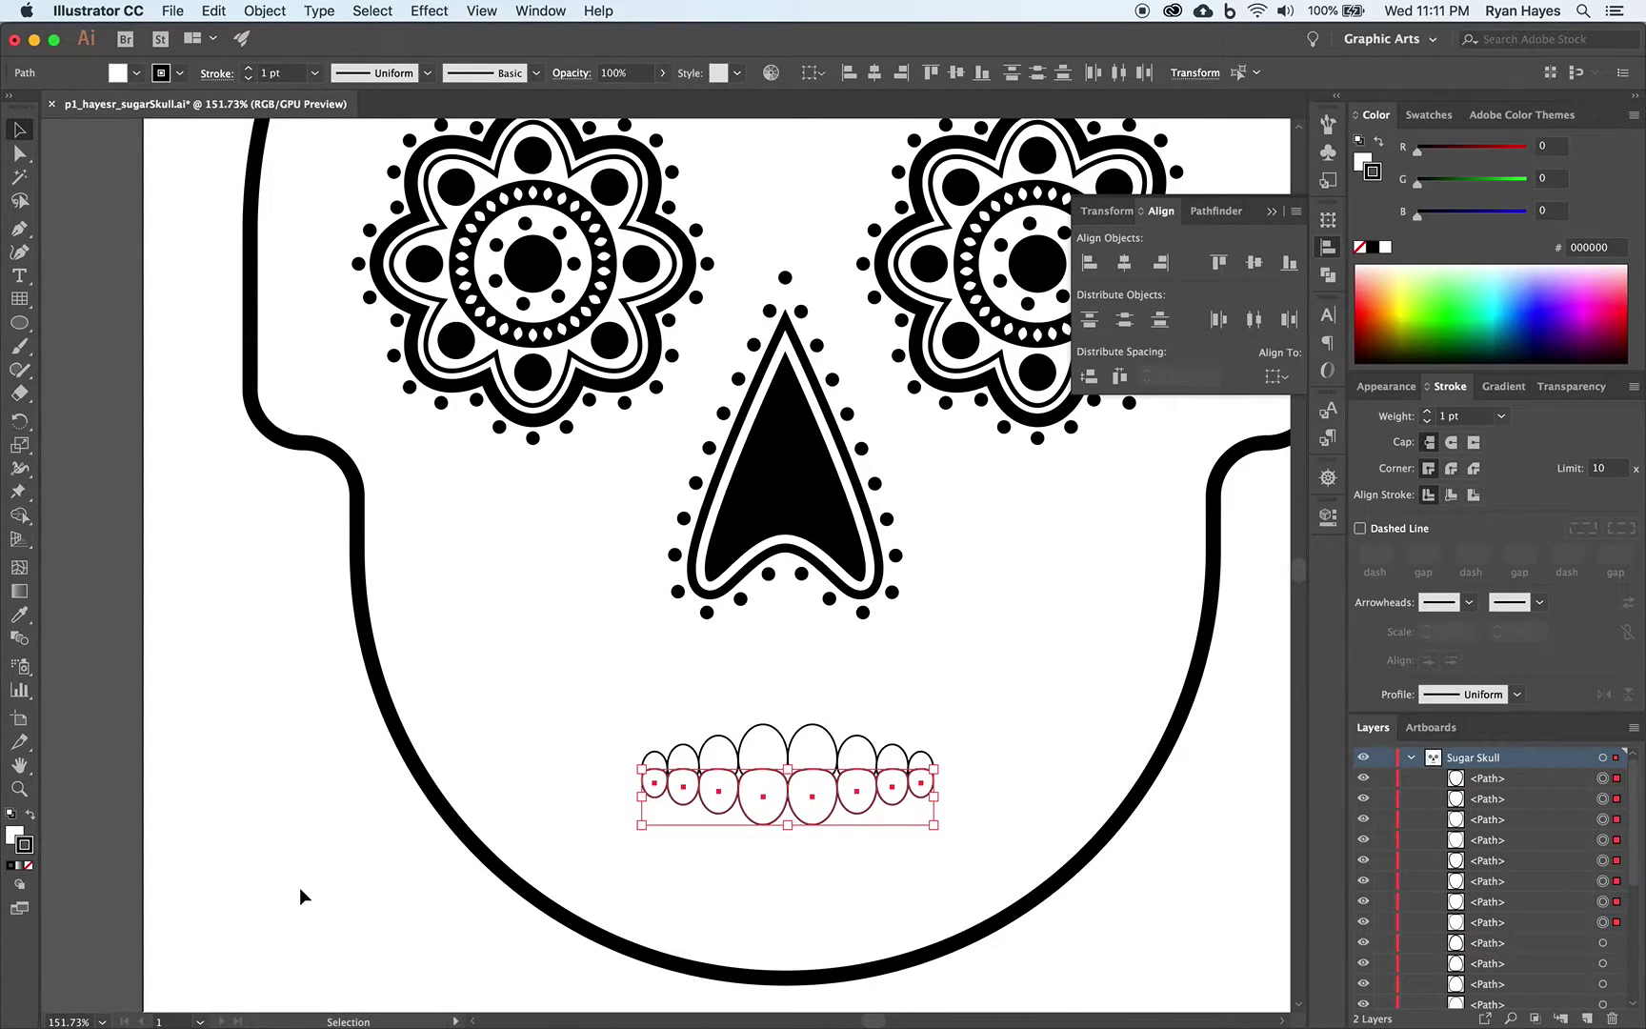
key("Down")
key("Down")
key("Down")
key("Down")
key("Down")
key("Down")
key("Down")
key("Down")
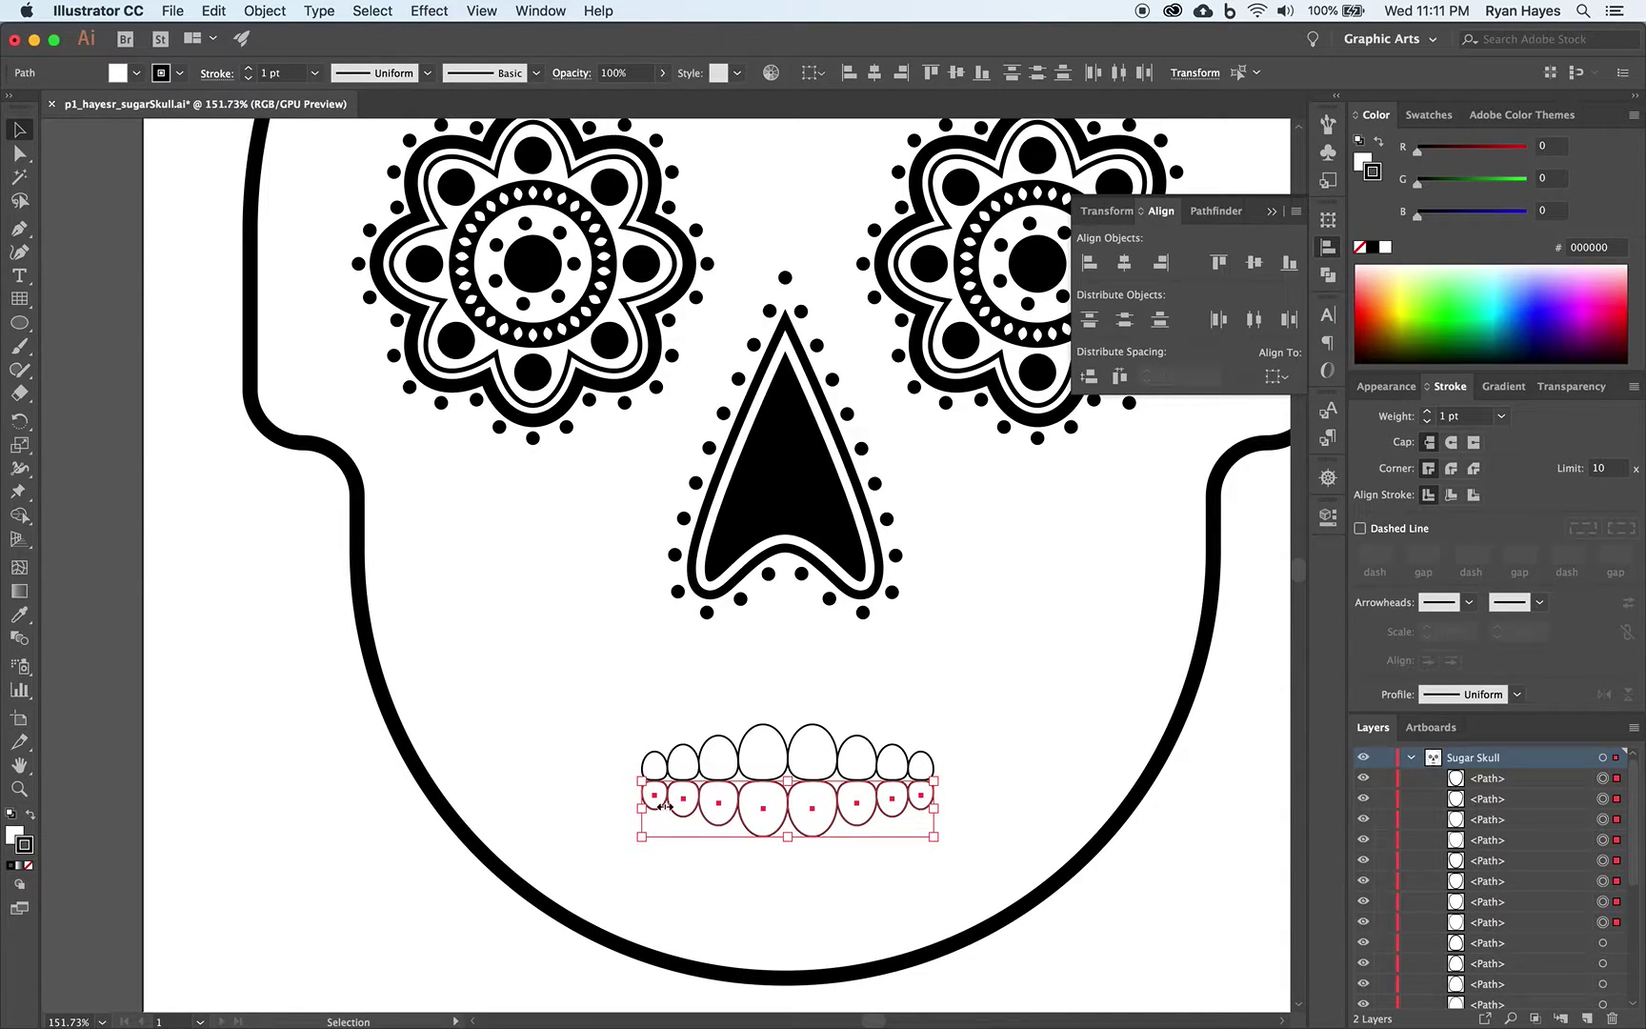
left_click(845, 885)
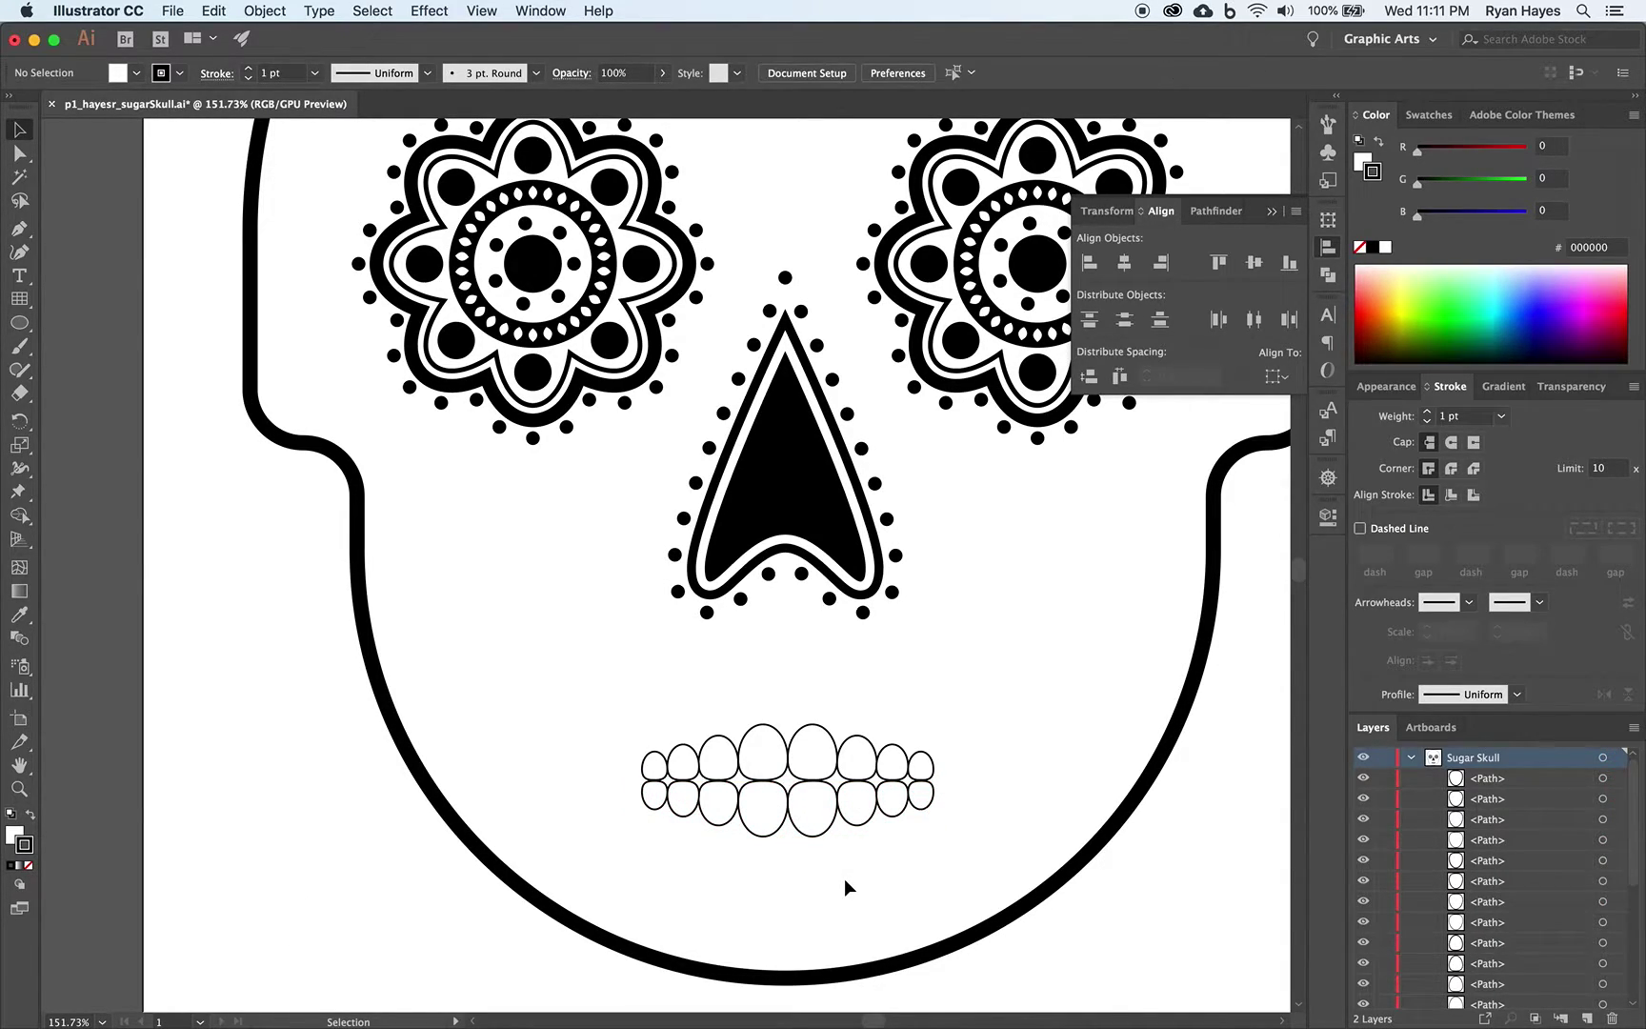
left_click_drag(570, 672, 973, 834)
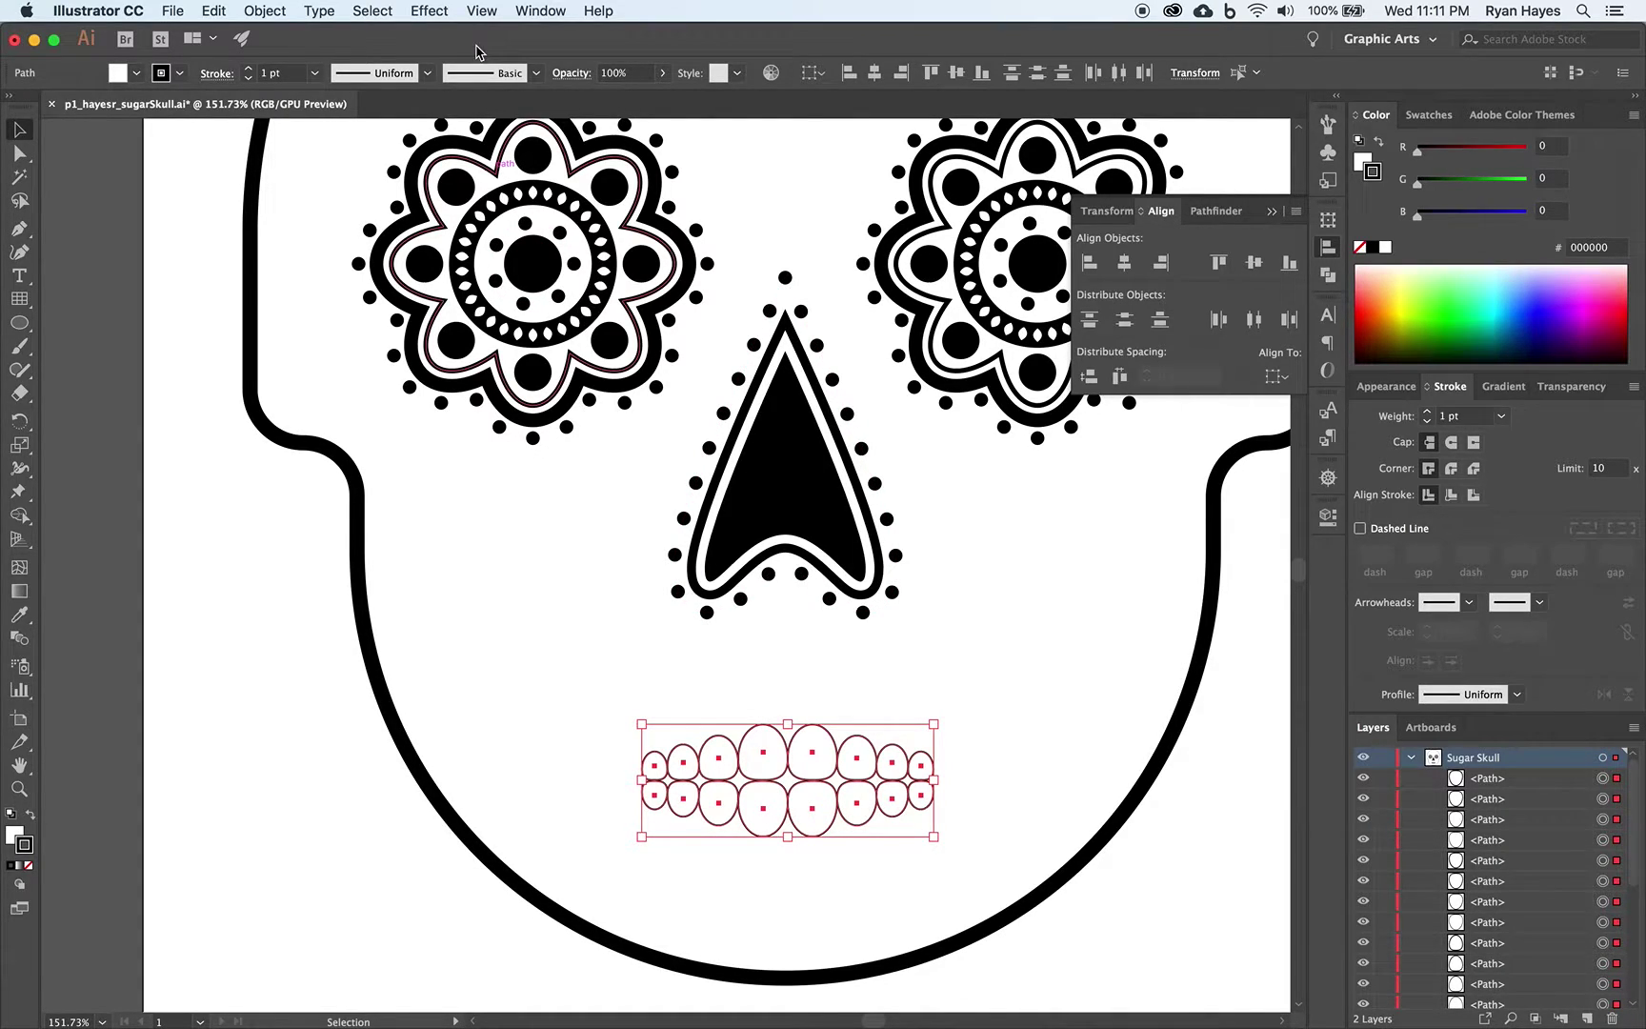
left_click(430, 10)
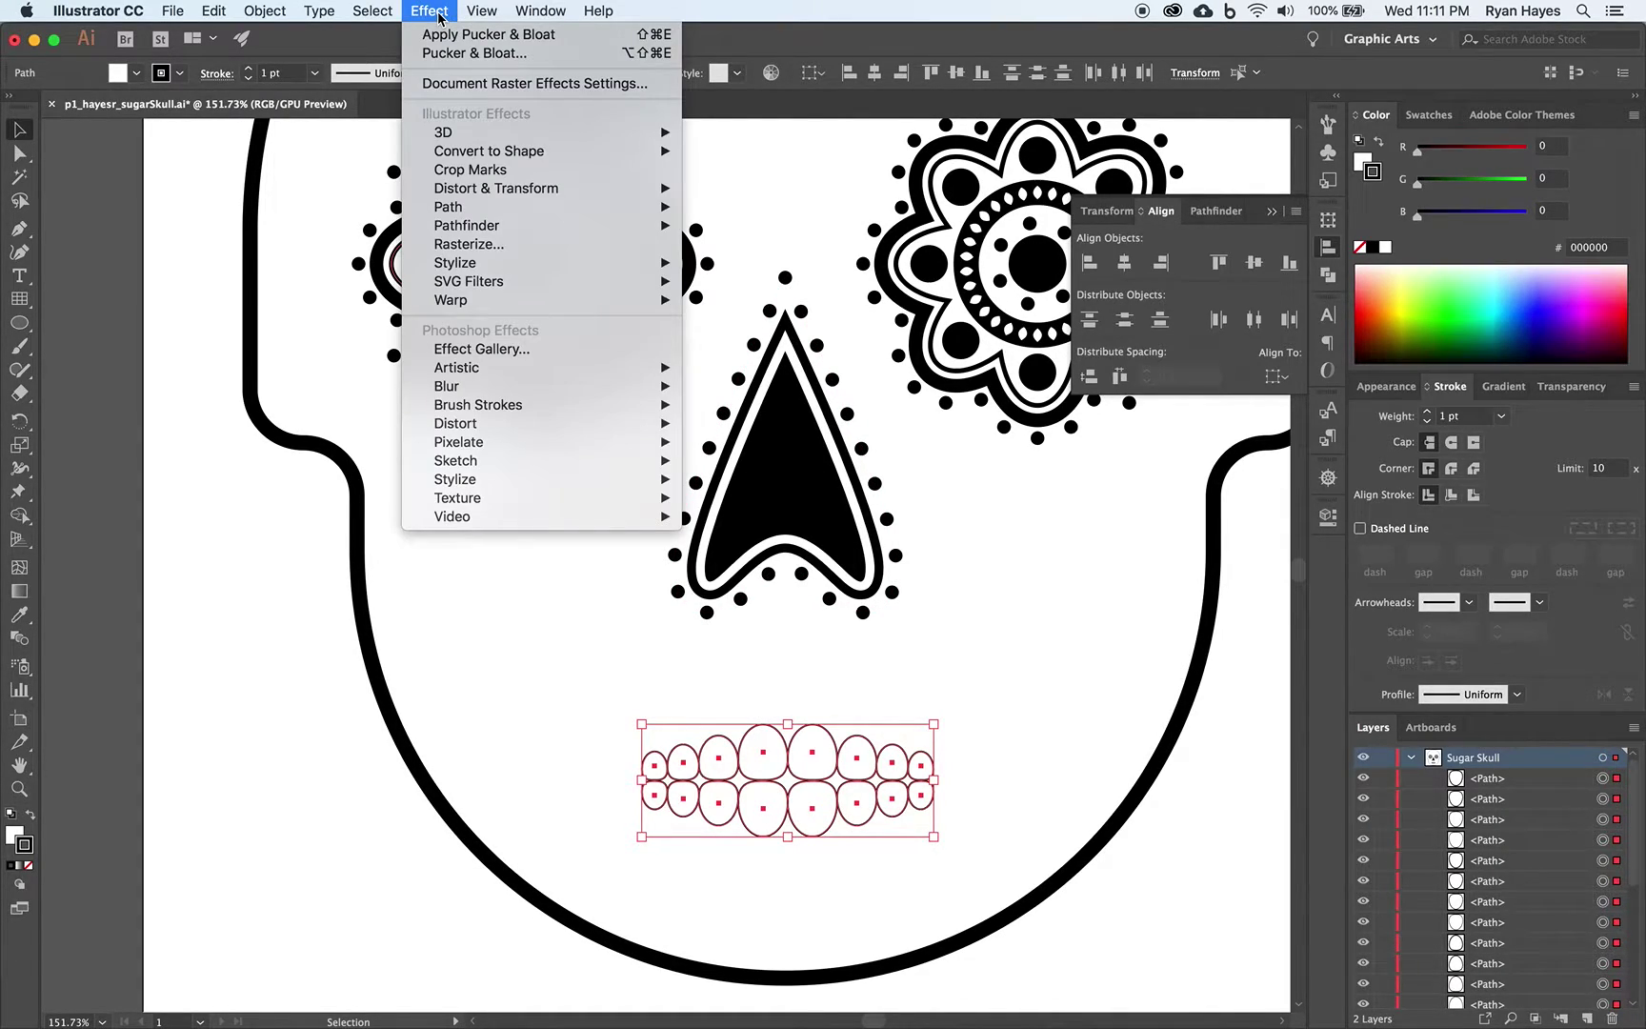
mouse_move(471, 300)
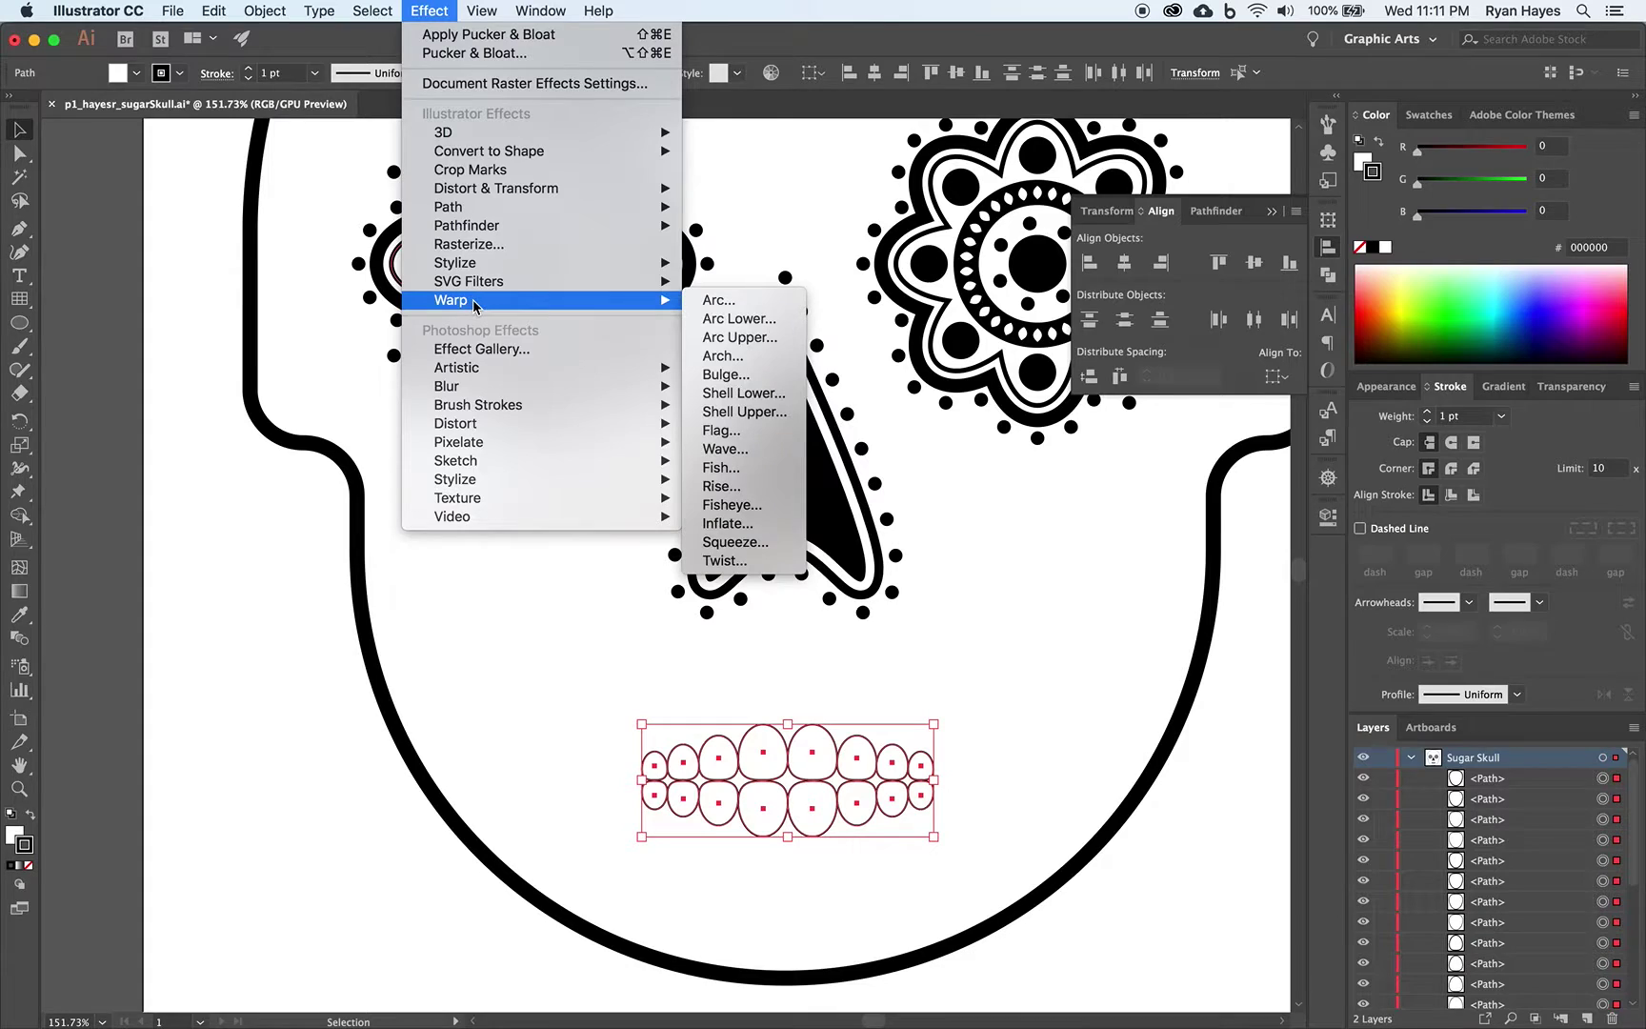
left_click(722, 357)
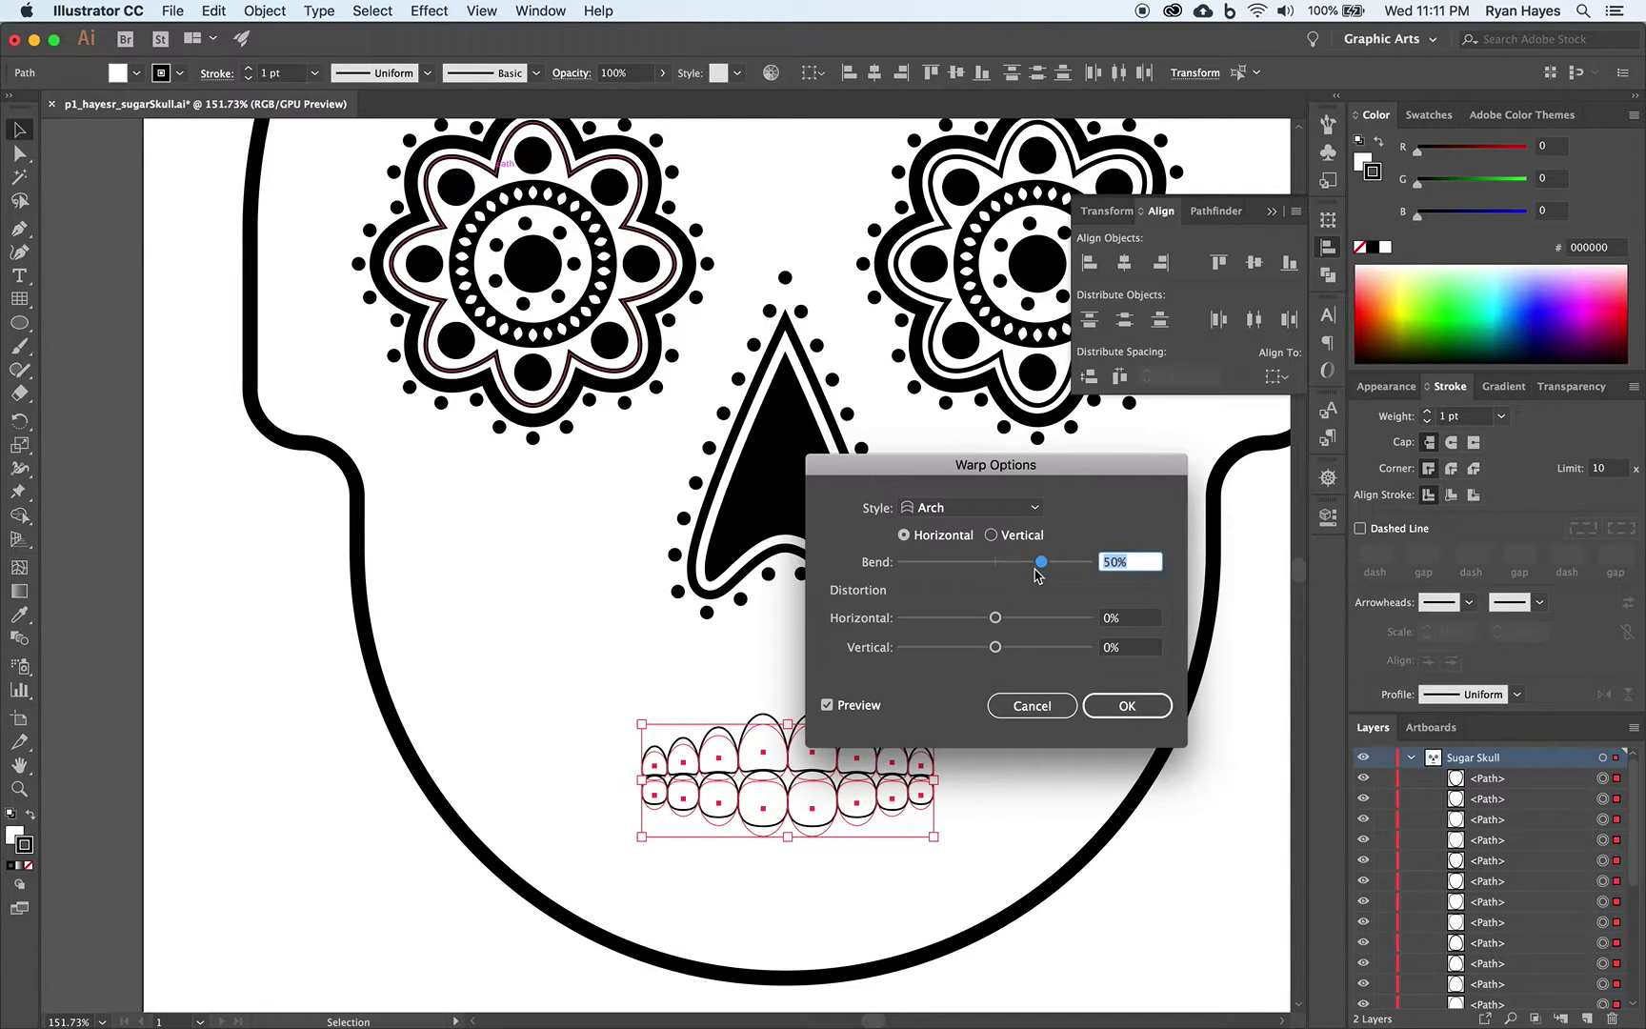
left_click(1127, 705)
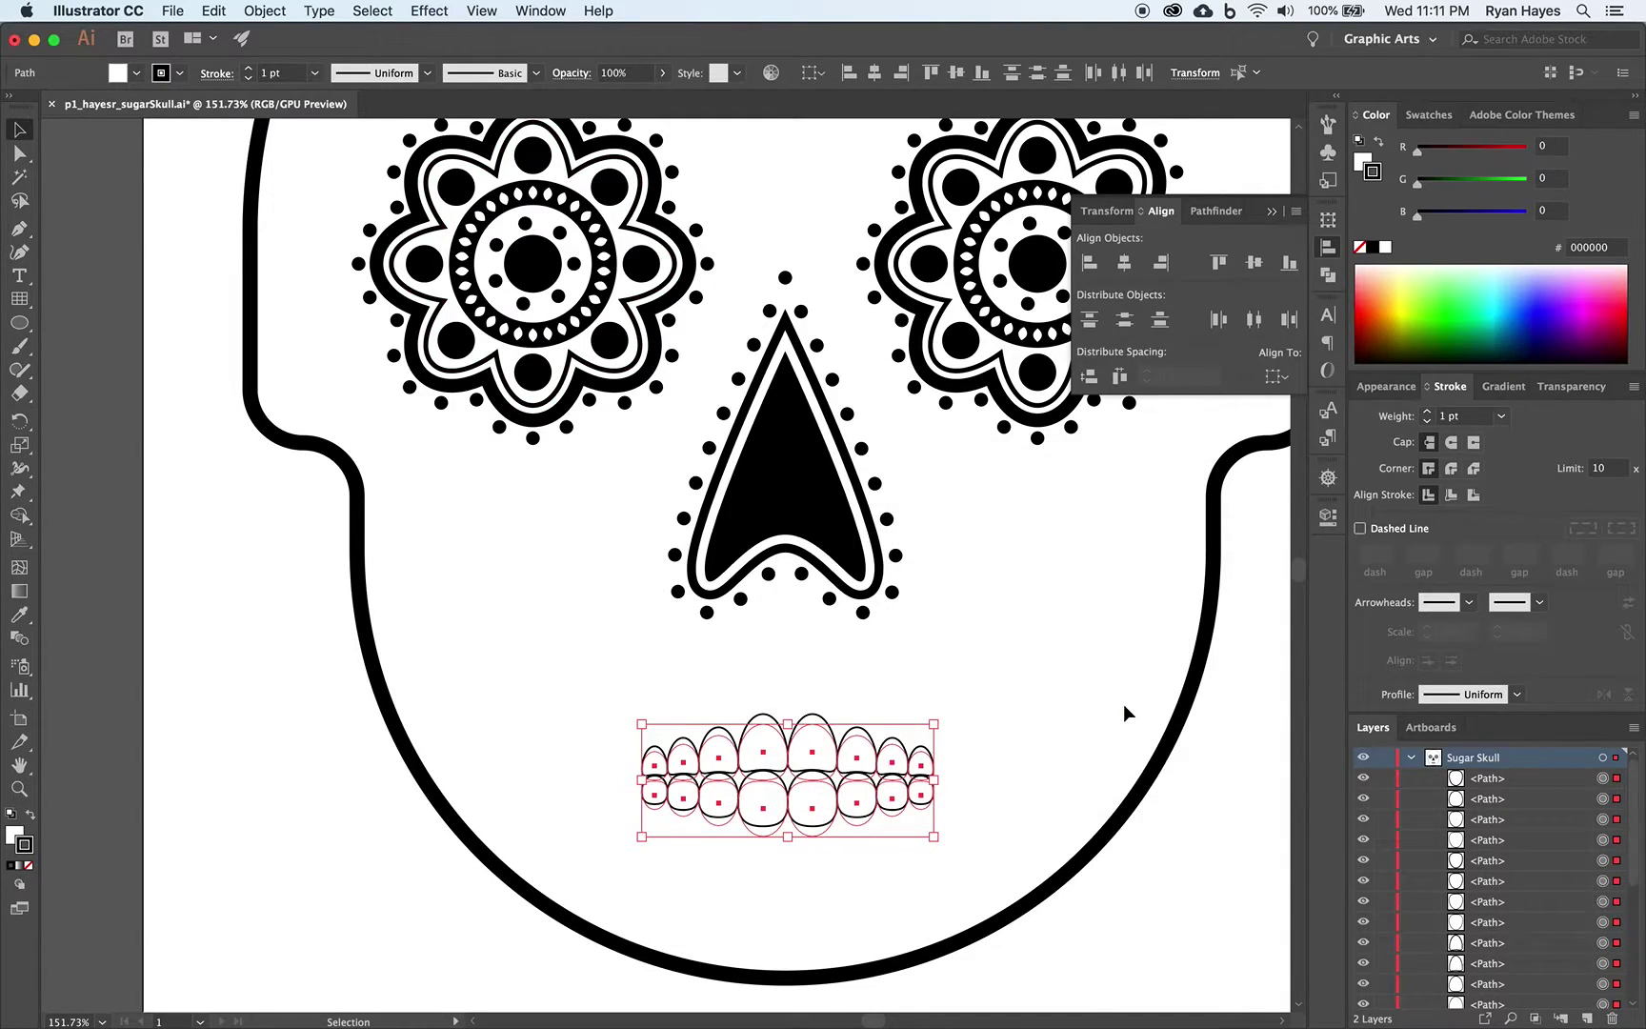
key("super+z")
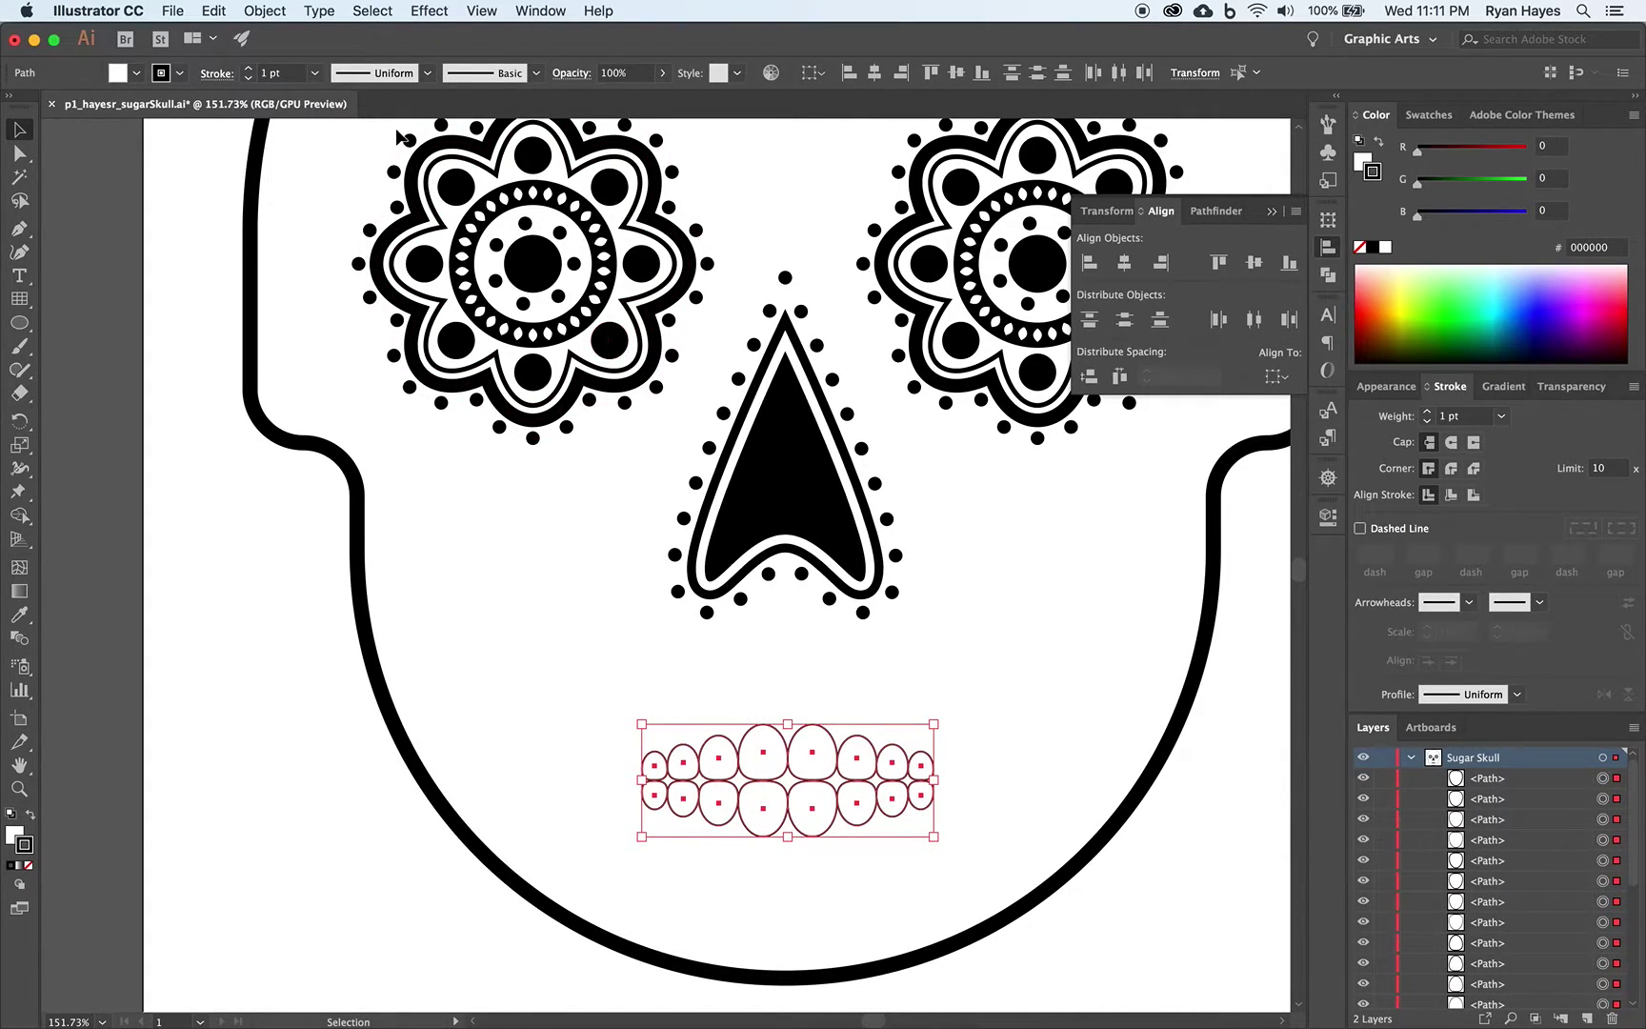
Group the teeth and apply an Arch warp with a −40% bend.
left_click(259, 11)
left_click(276, 83)
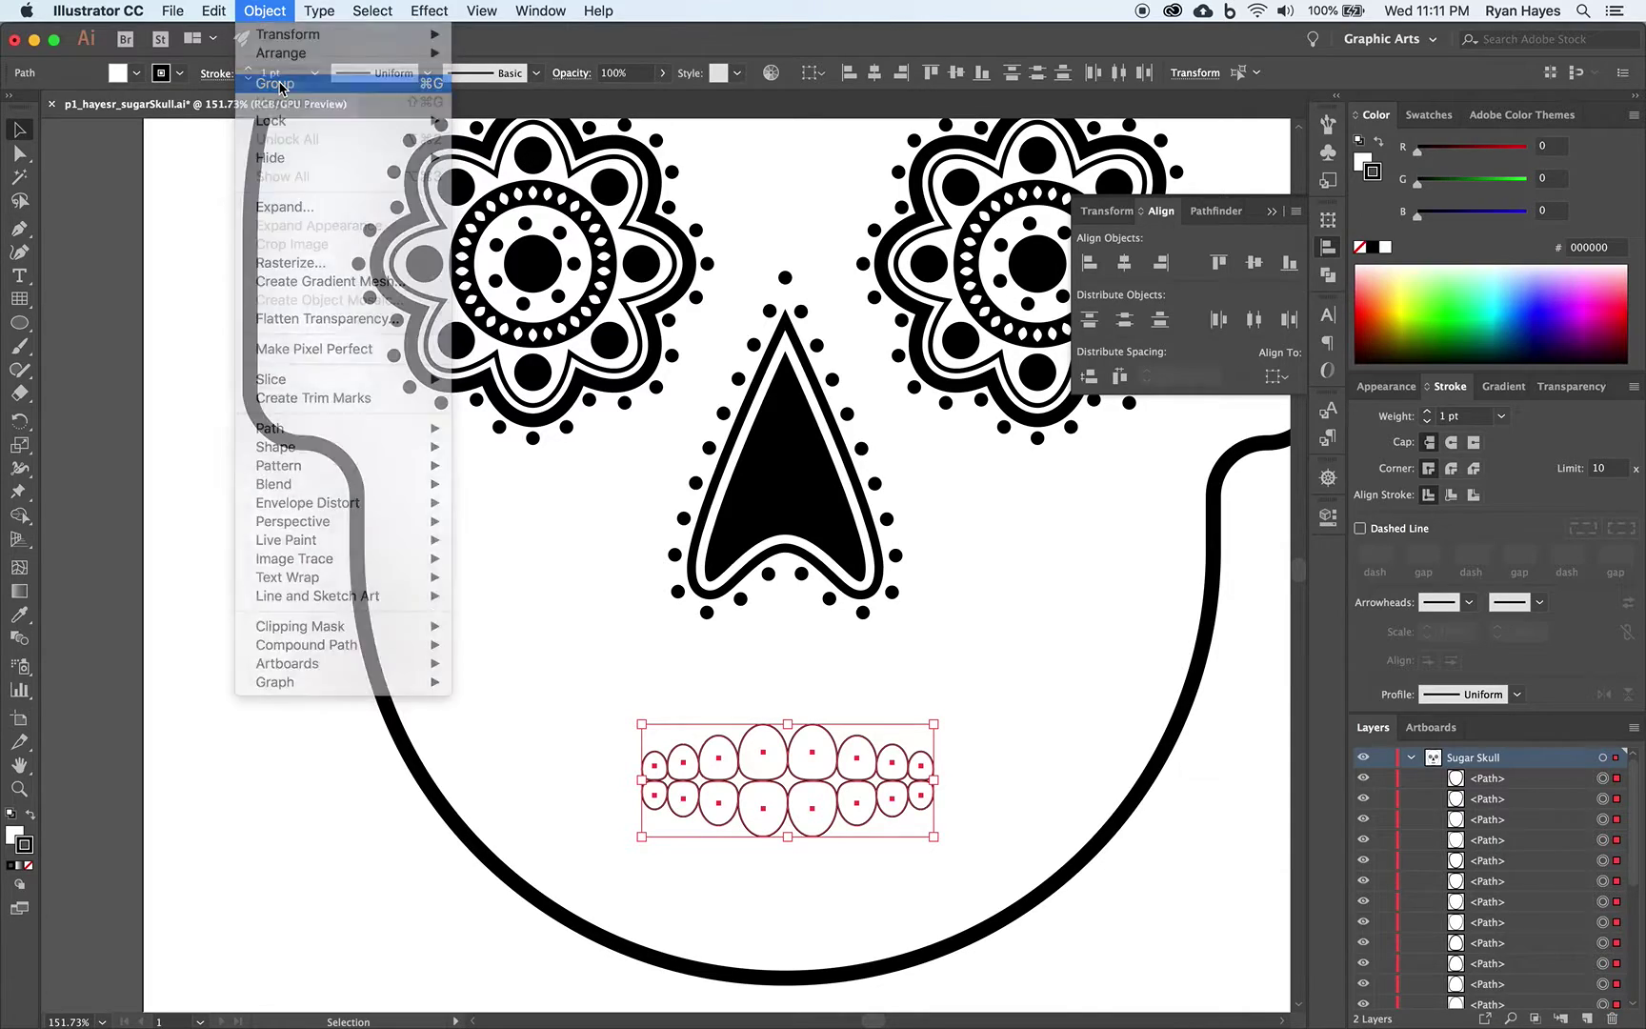
left_click(431, 11)
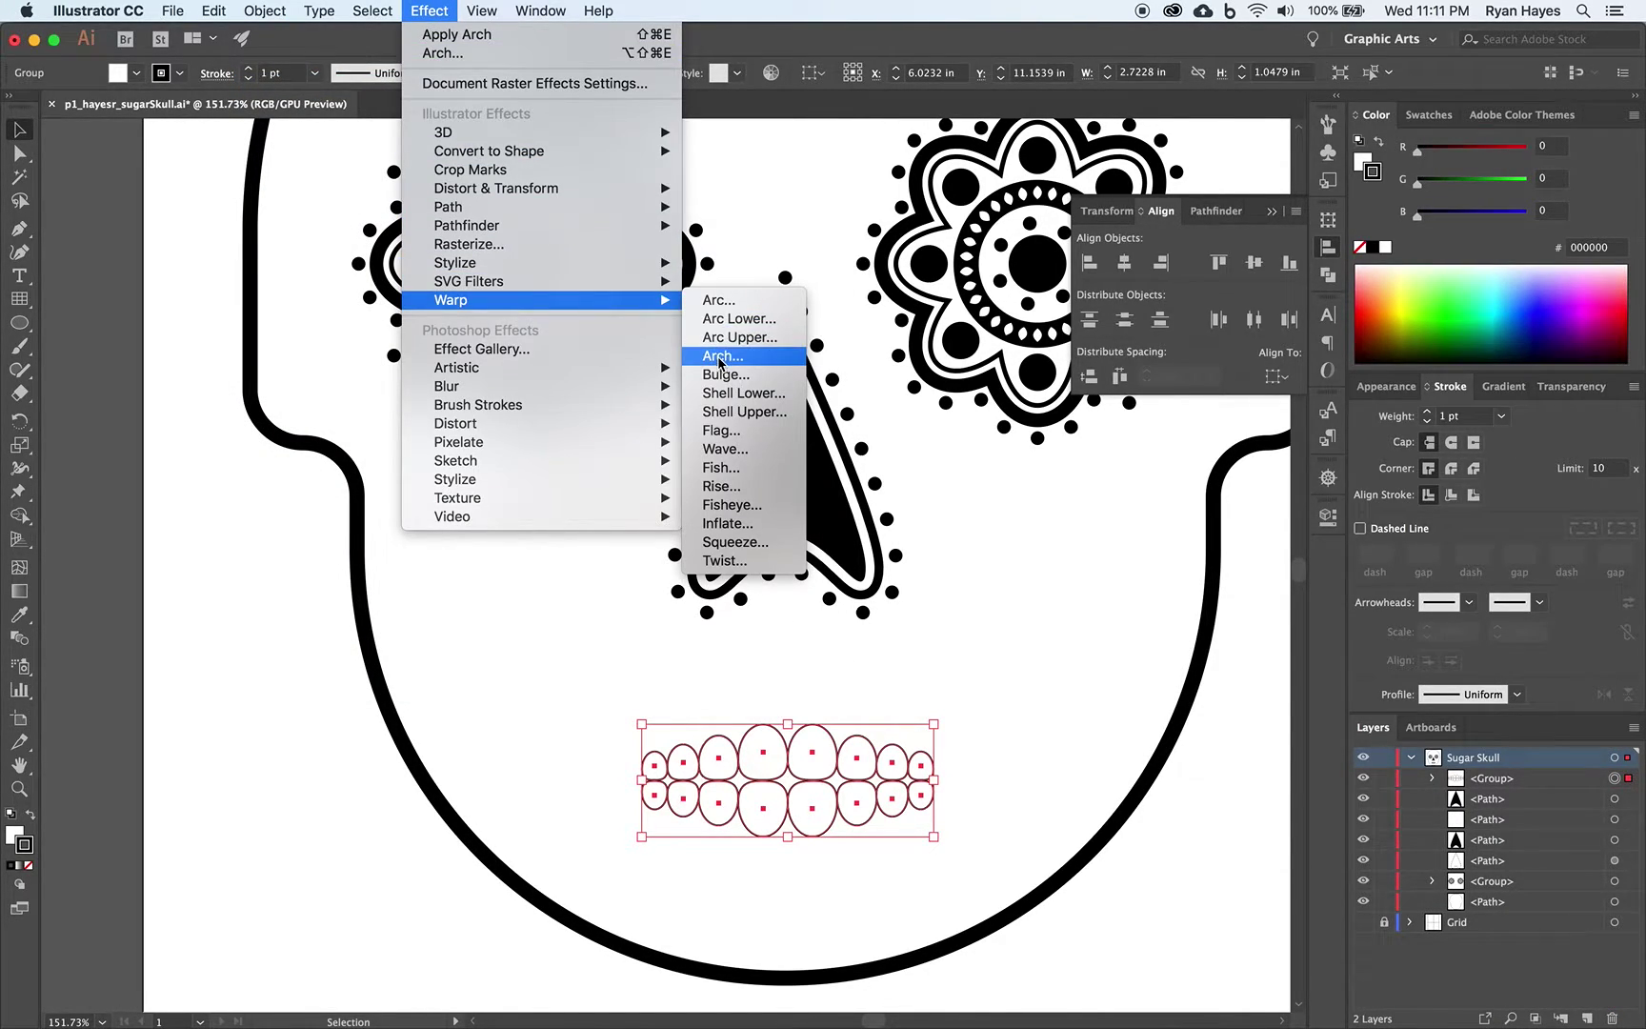
left_click(717, 364)
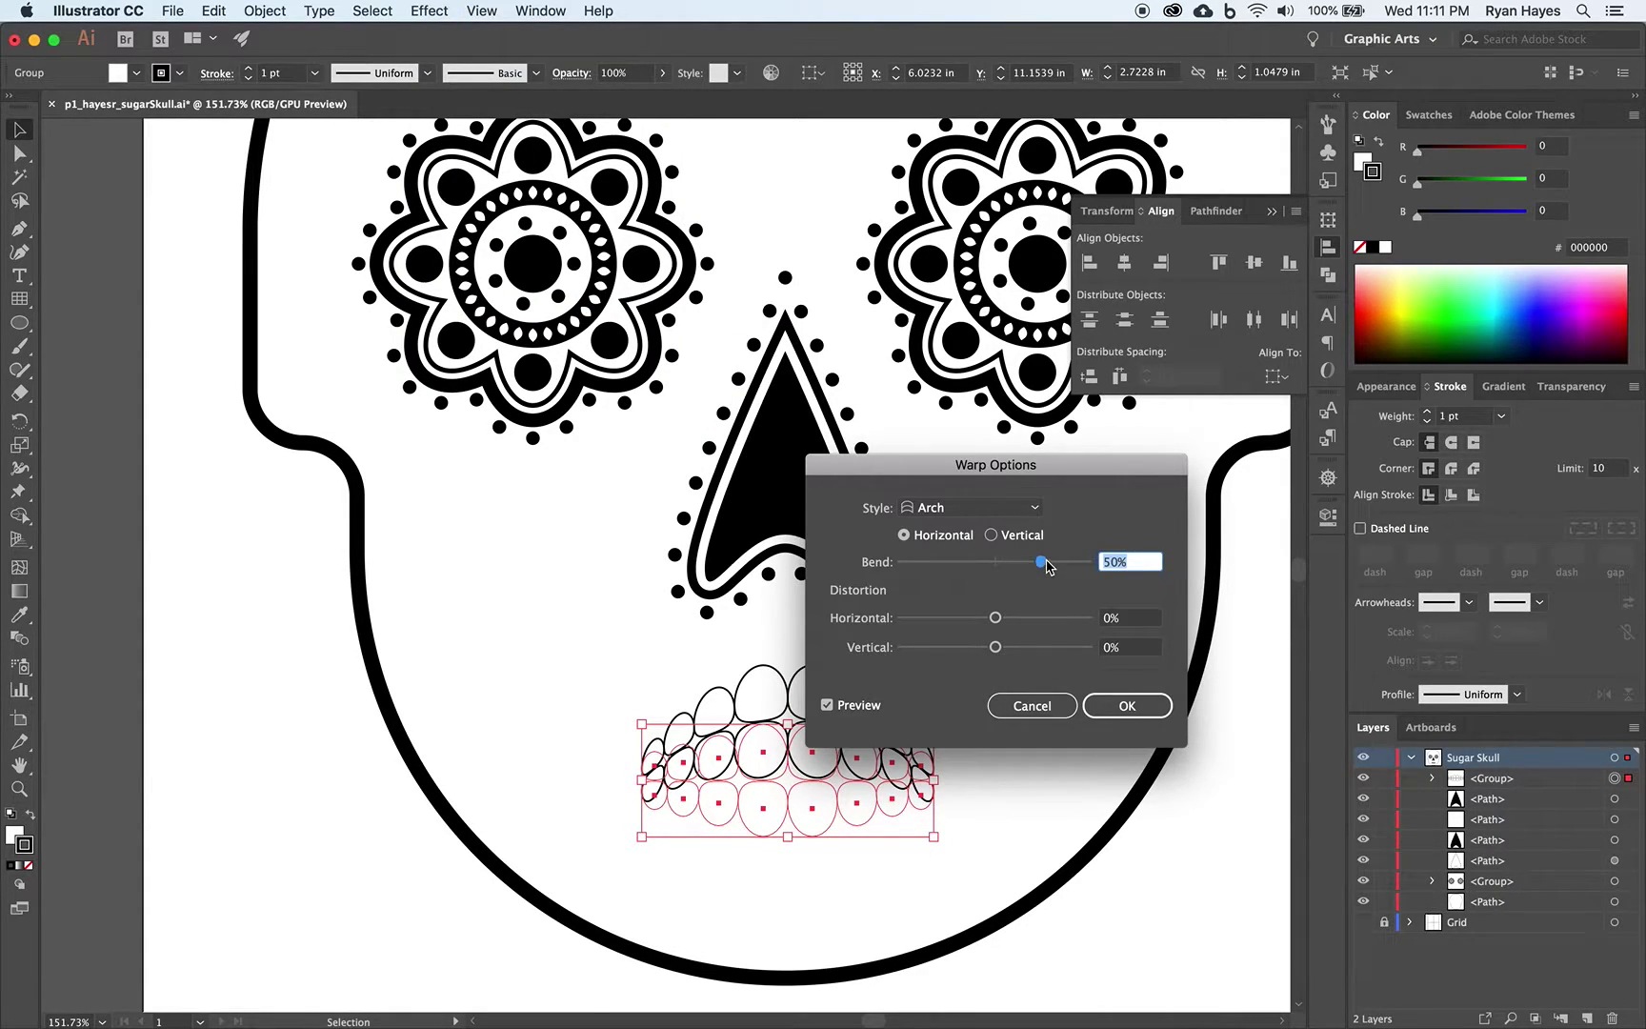
left_click_drag(1045, 565, 962, 564)
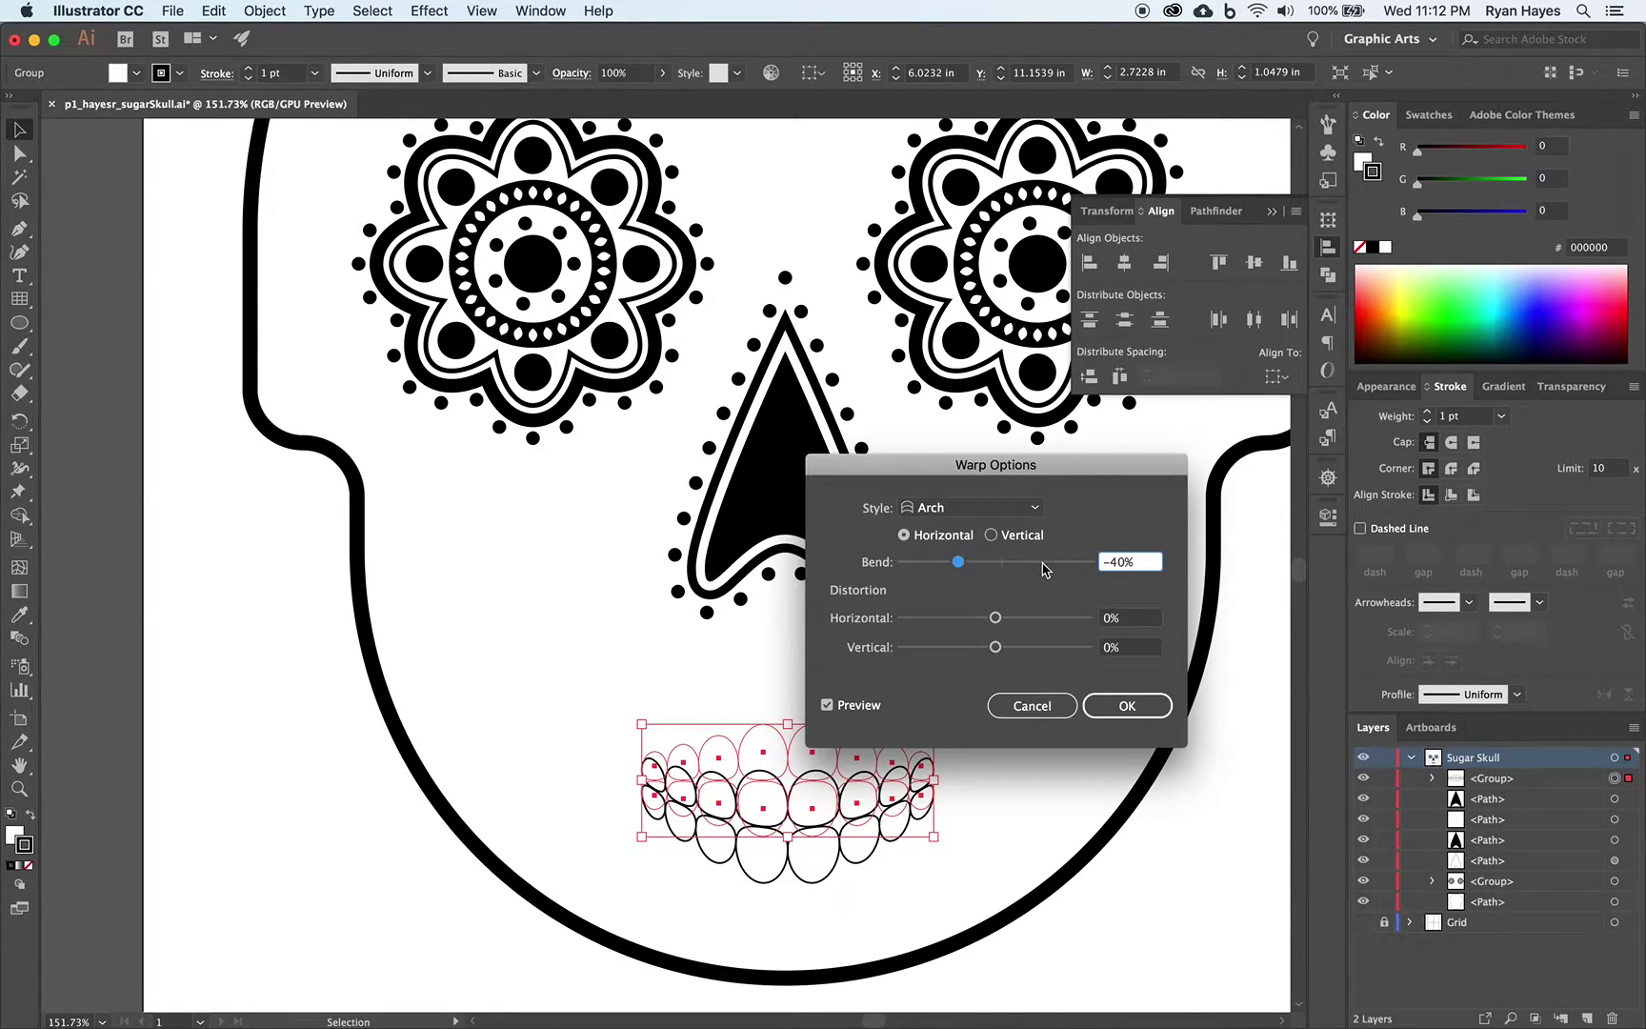
left_click(1127, 706)
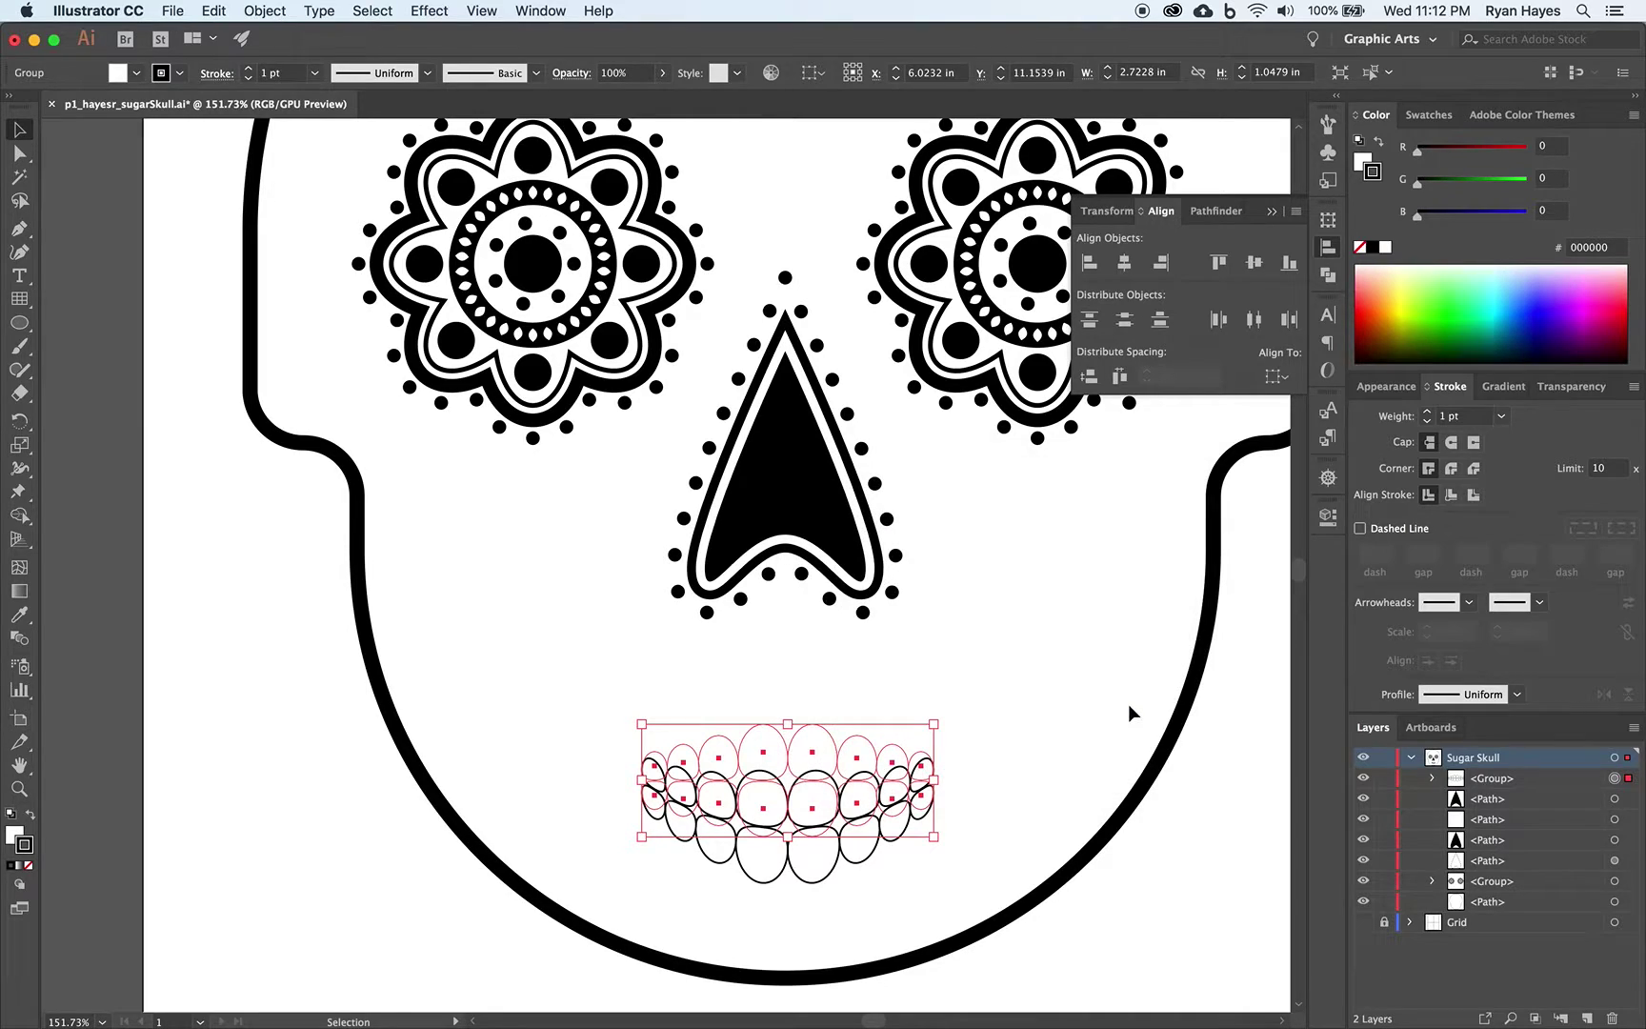
Expand the warped teeth group's appearance, then toggle Direct Selection and Selection to check the paths.
left_click(275, 15)
left_click(301, 228)
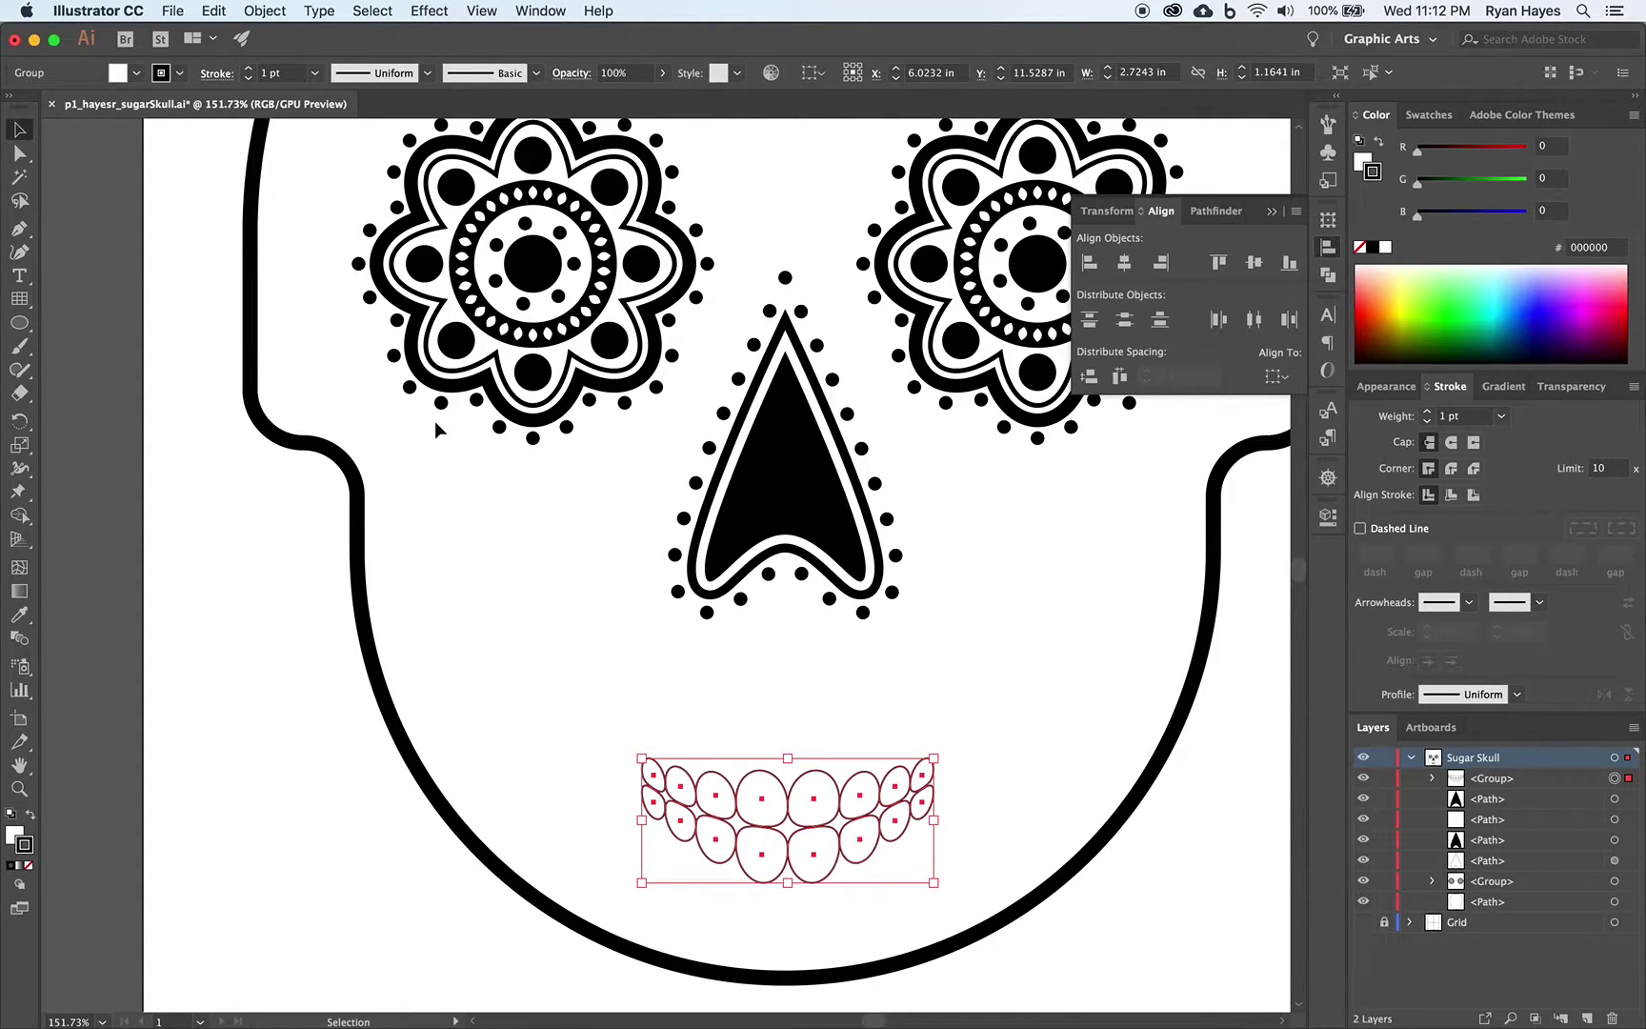
key("a")
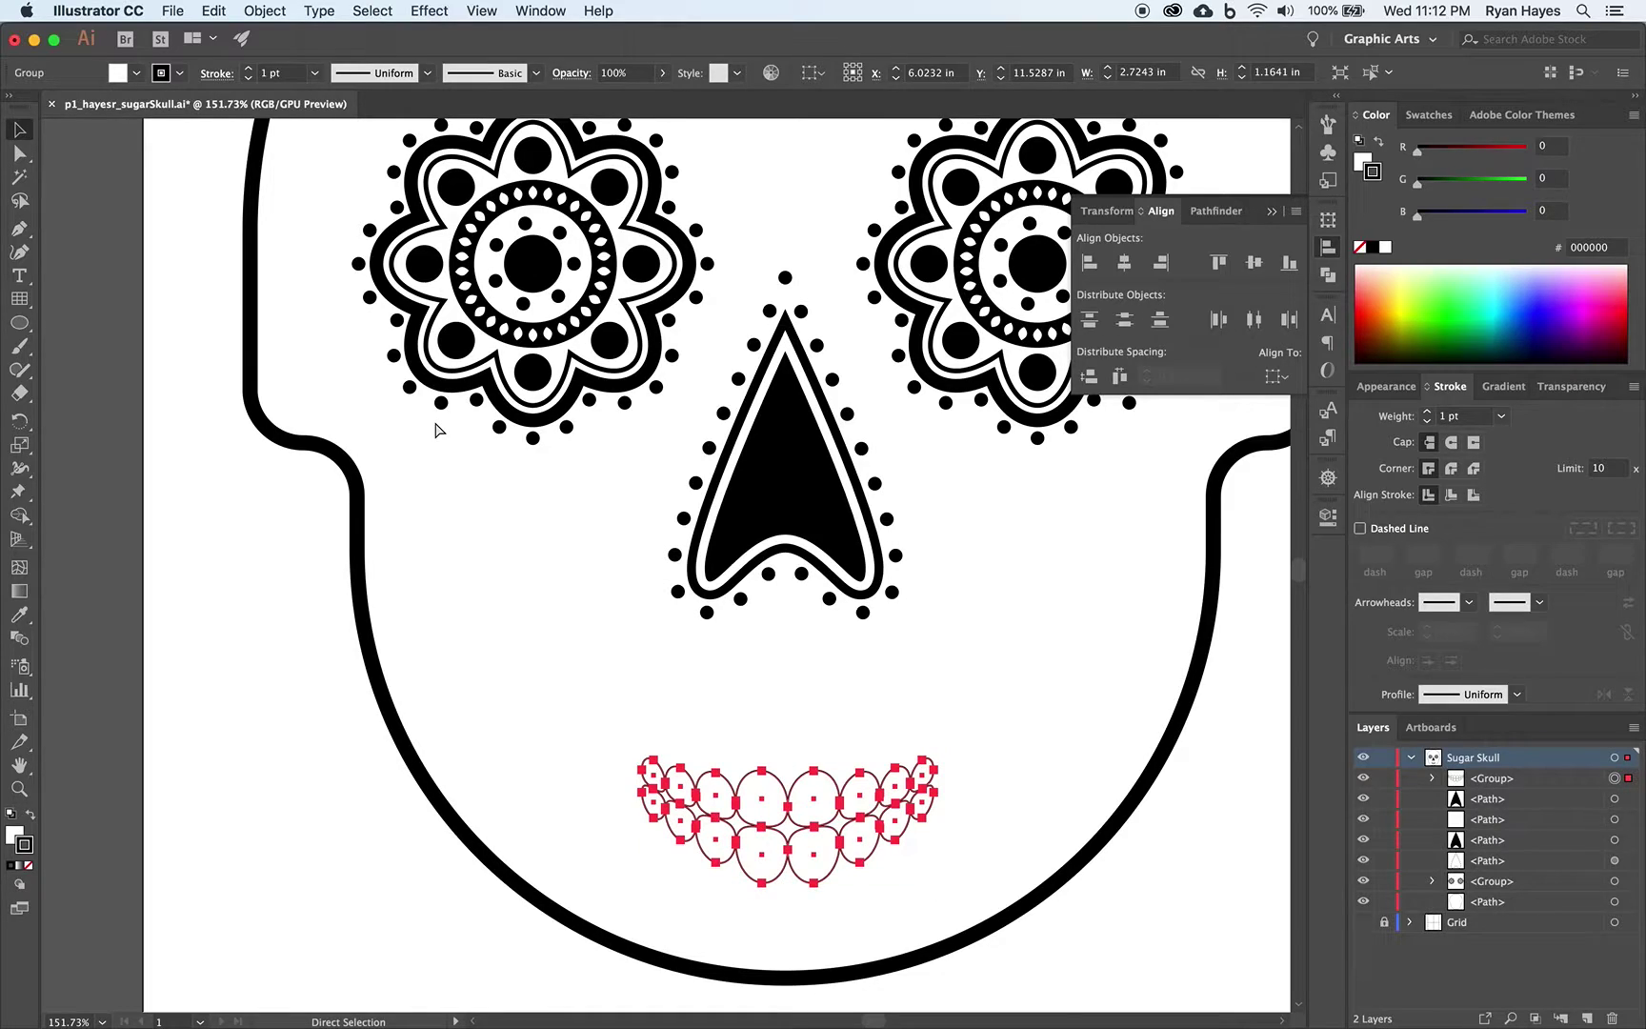
key("v")
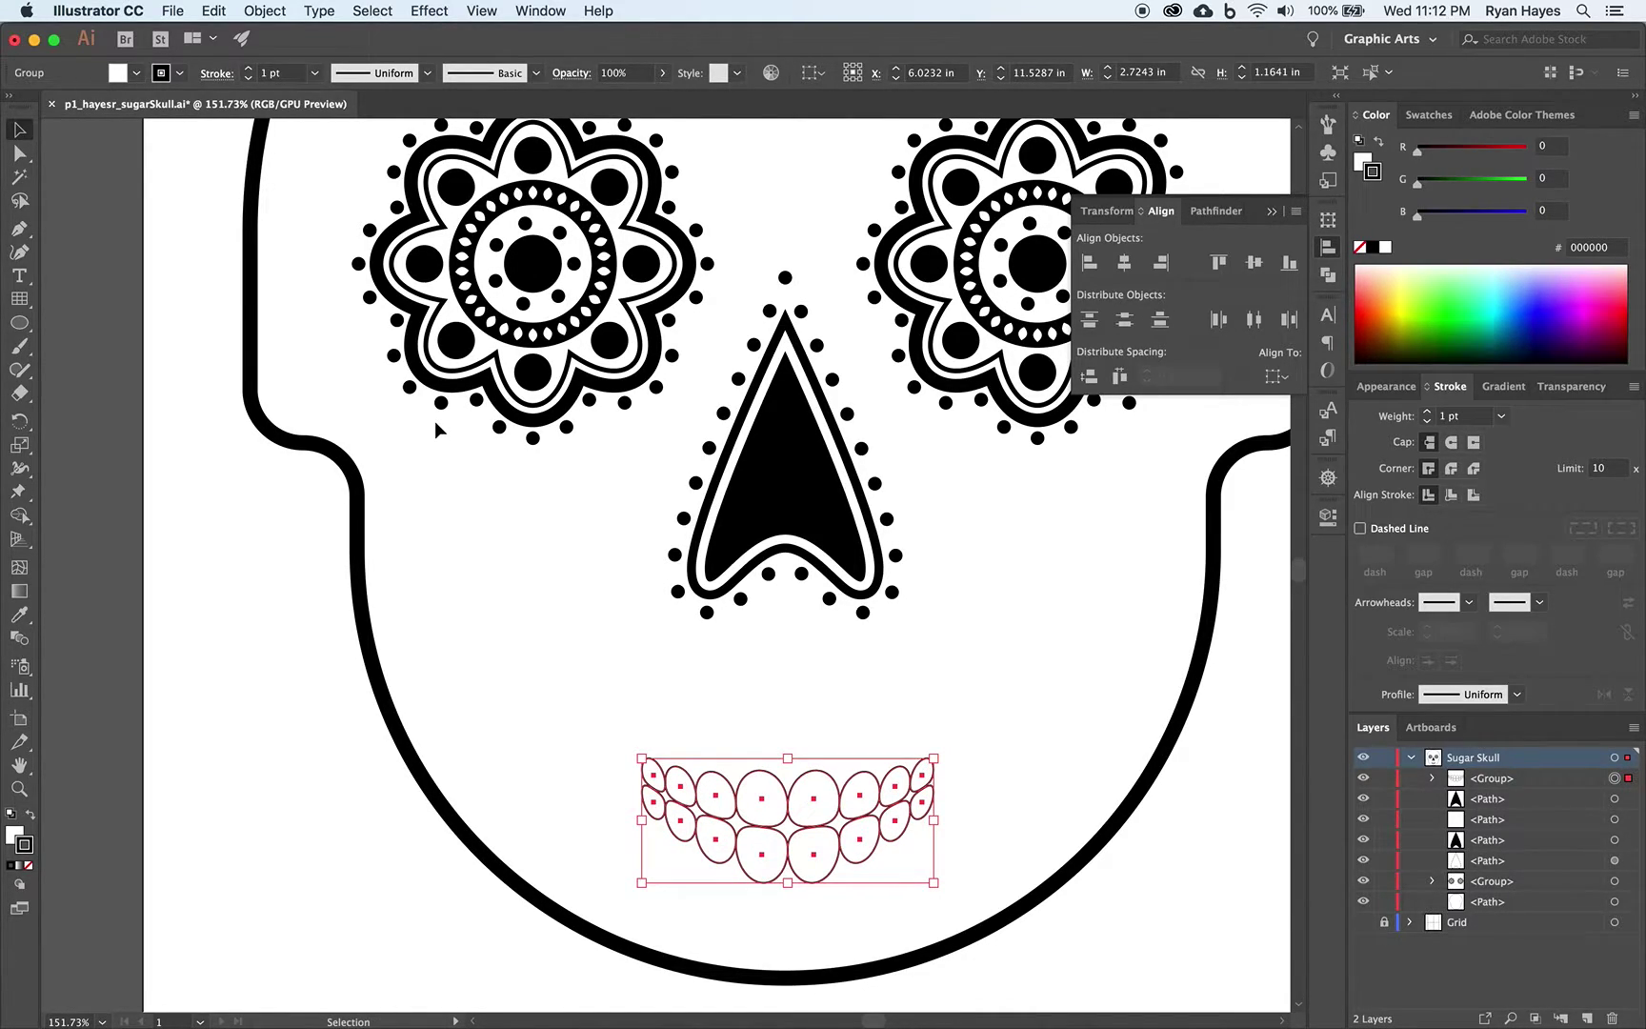
key("a")
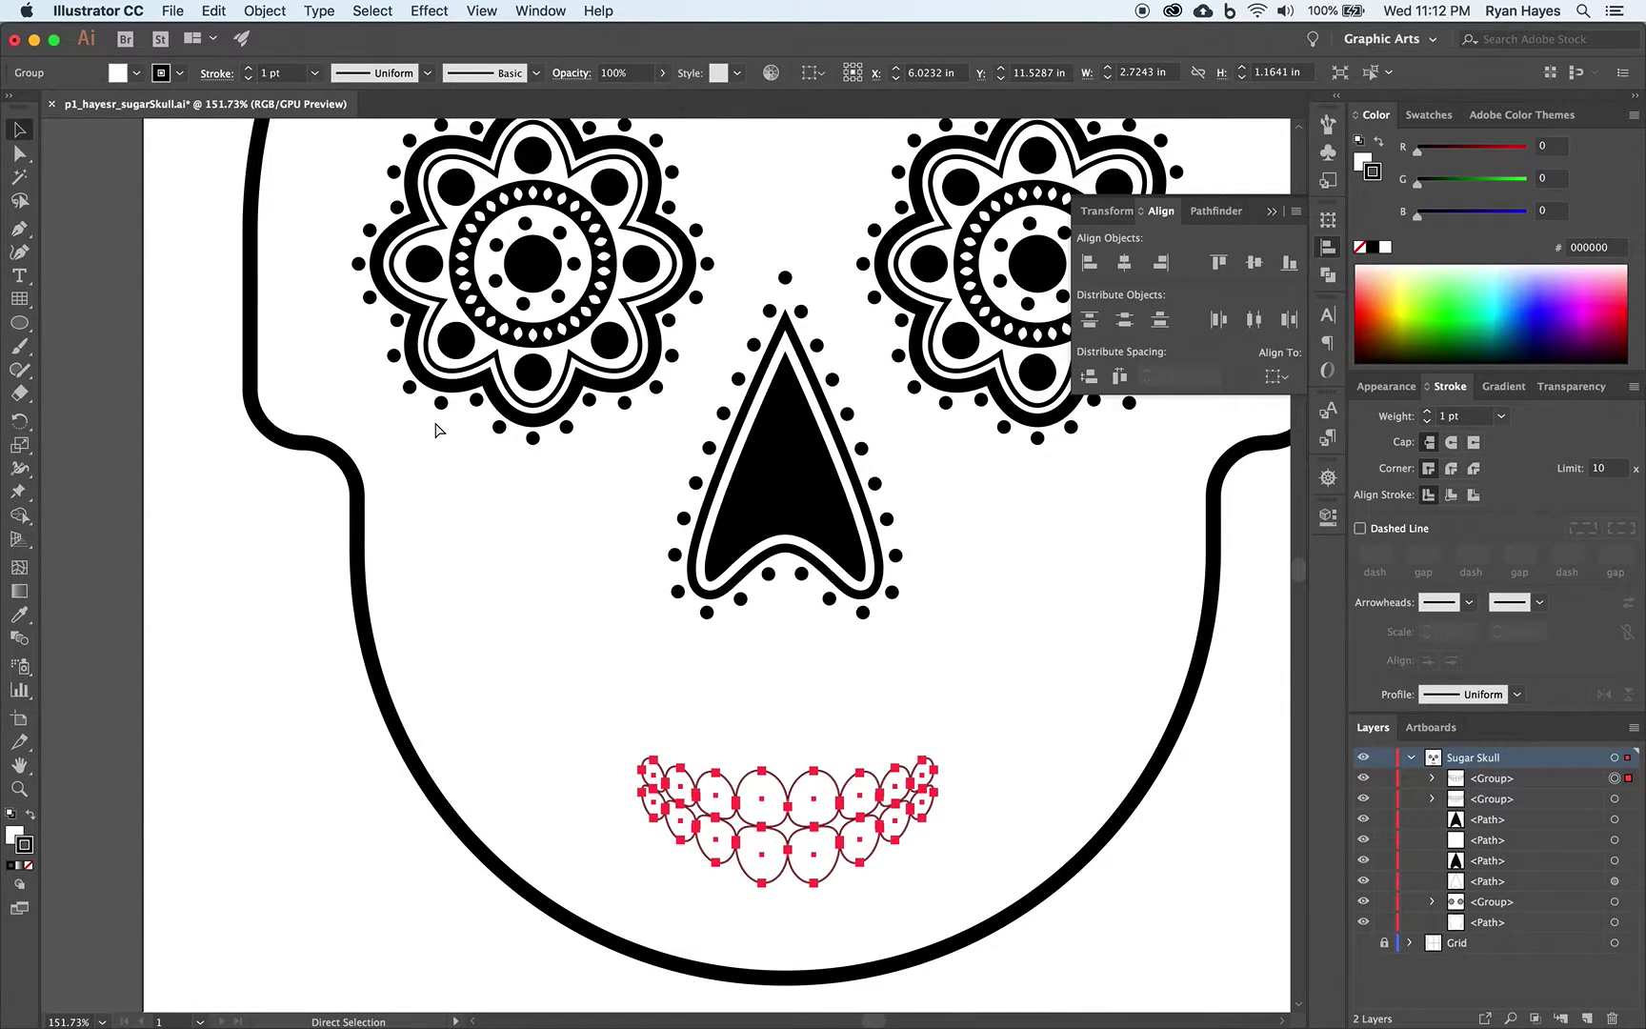
key("v")
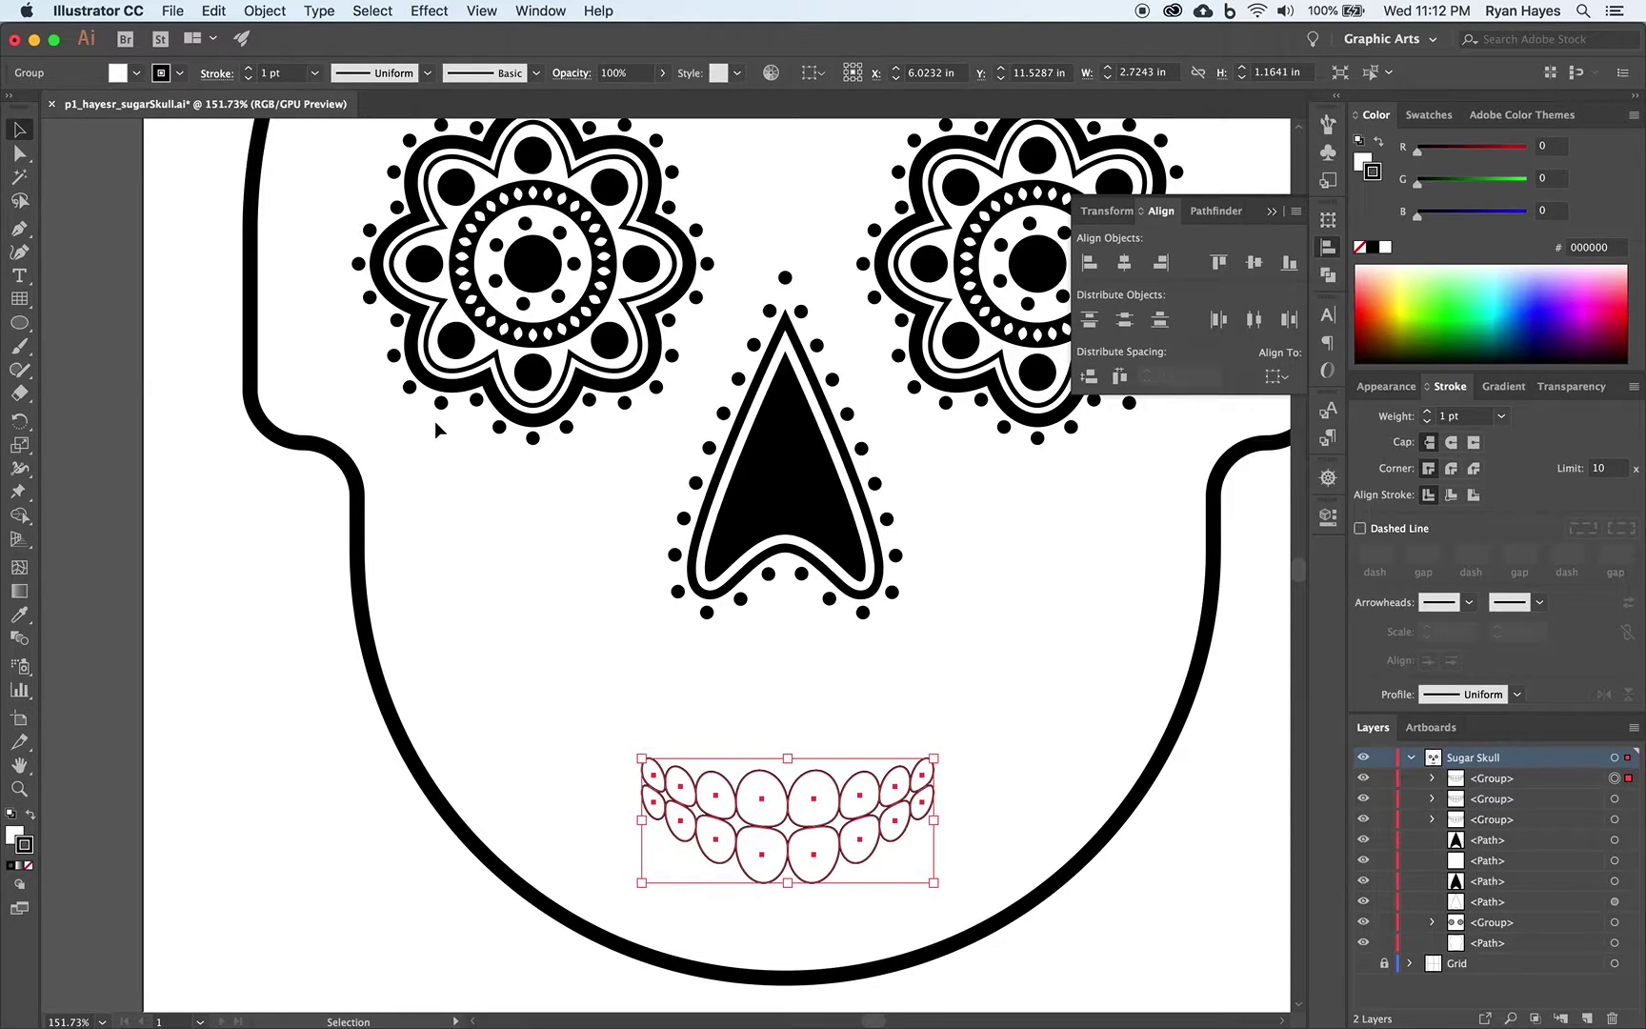
Apply a 10 px (0.1389 in) Offset Path with preview to outline every tooth.
left_click(275, 17)
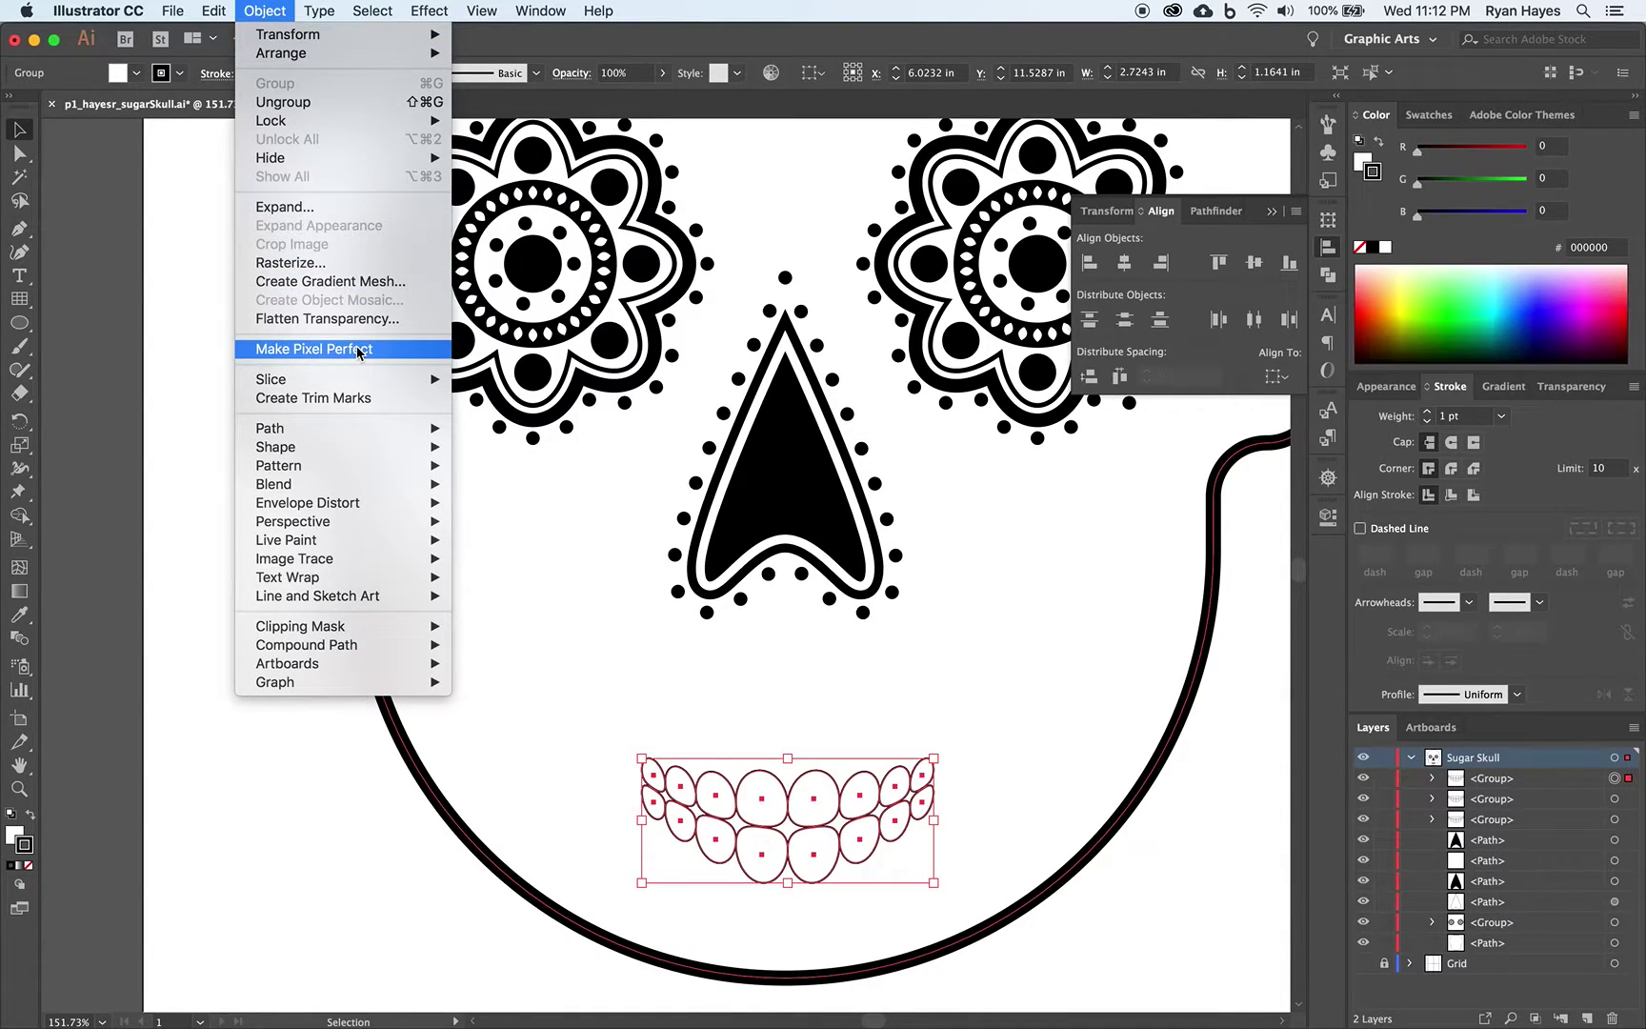
mouse_move(361, 431)
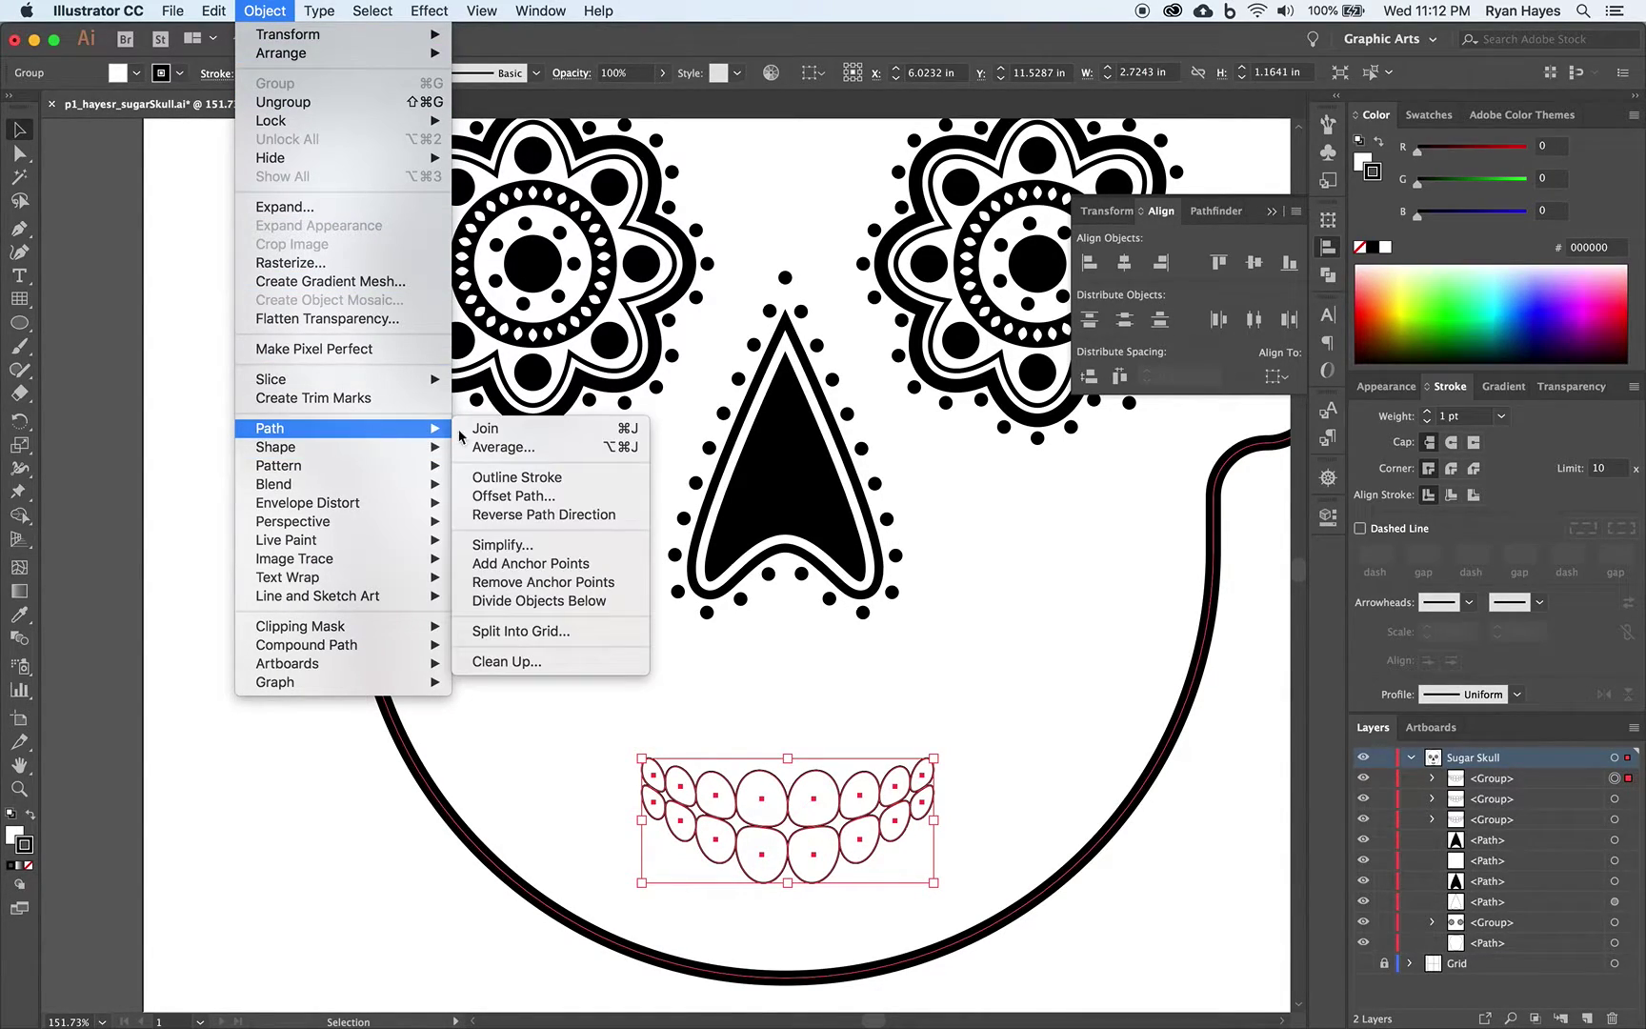
left_click(576, 497)
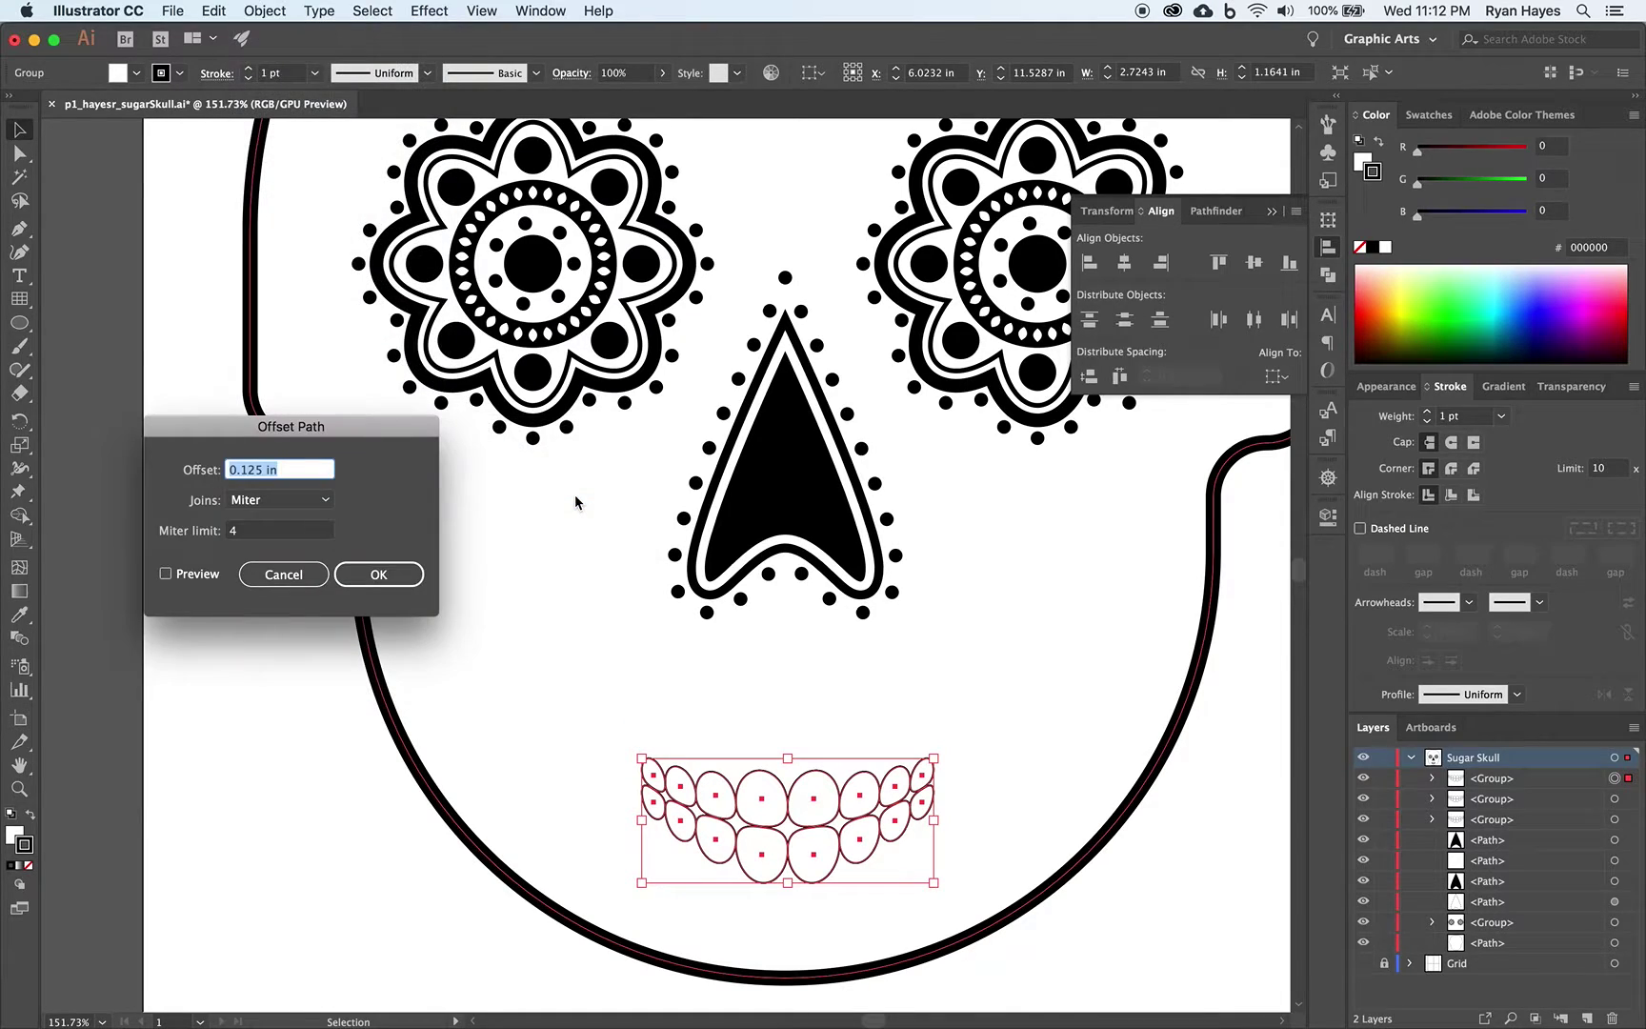
left_click(191, 583)
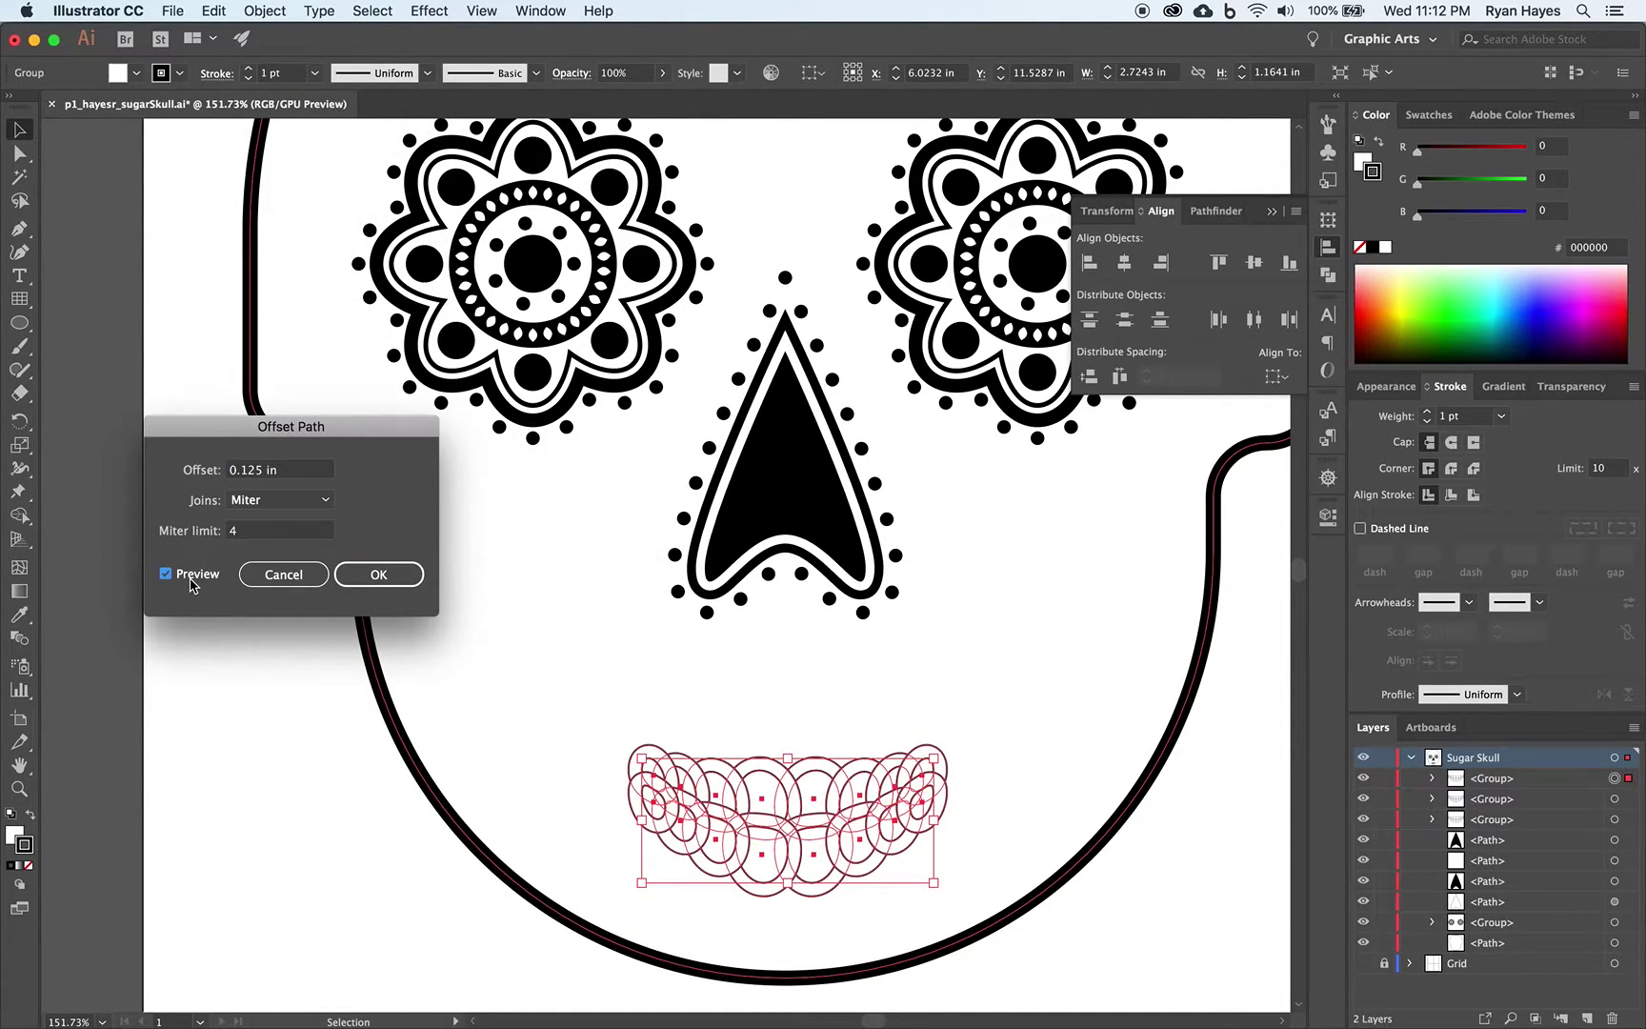
double_click(287, 474)
triple_click(287, 473)
type("10px")
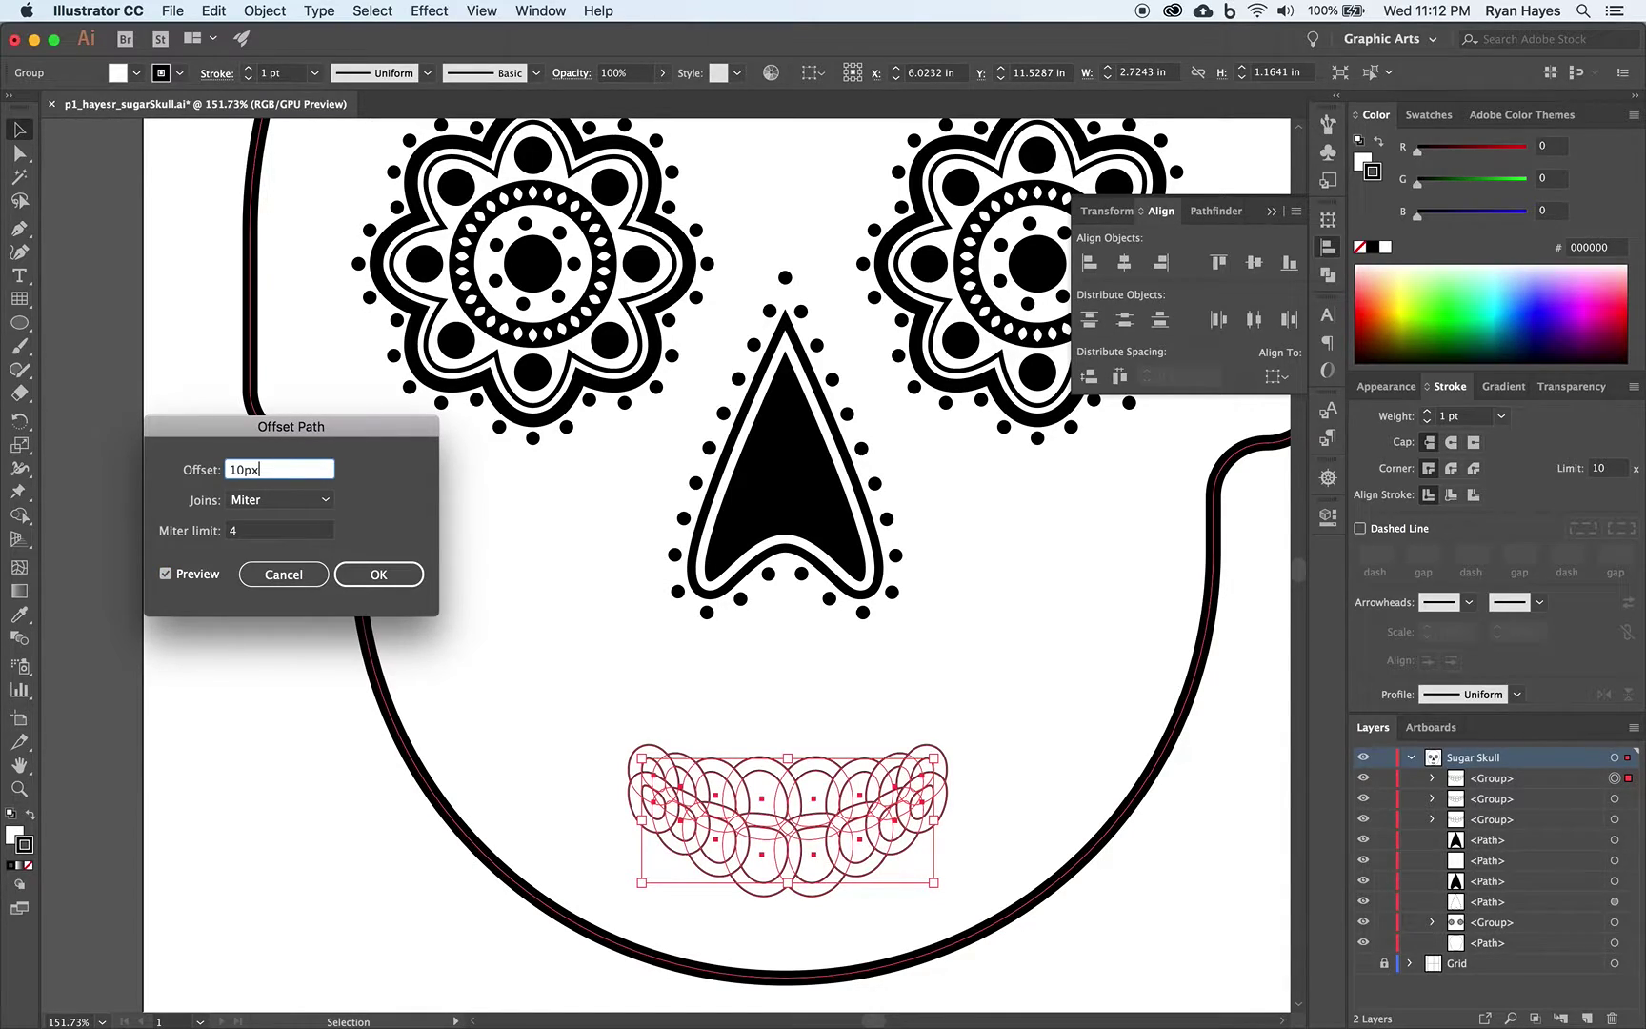
key("Tab")
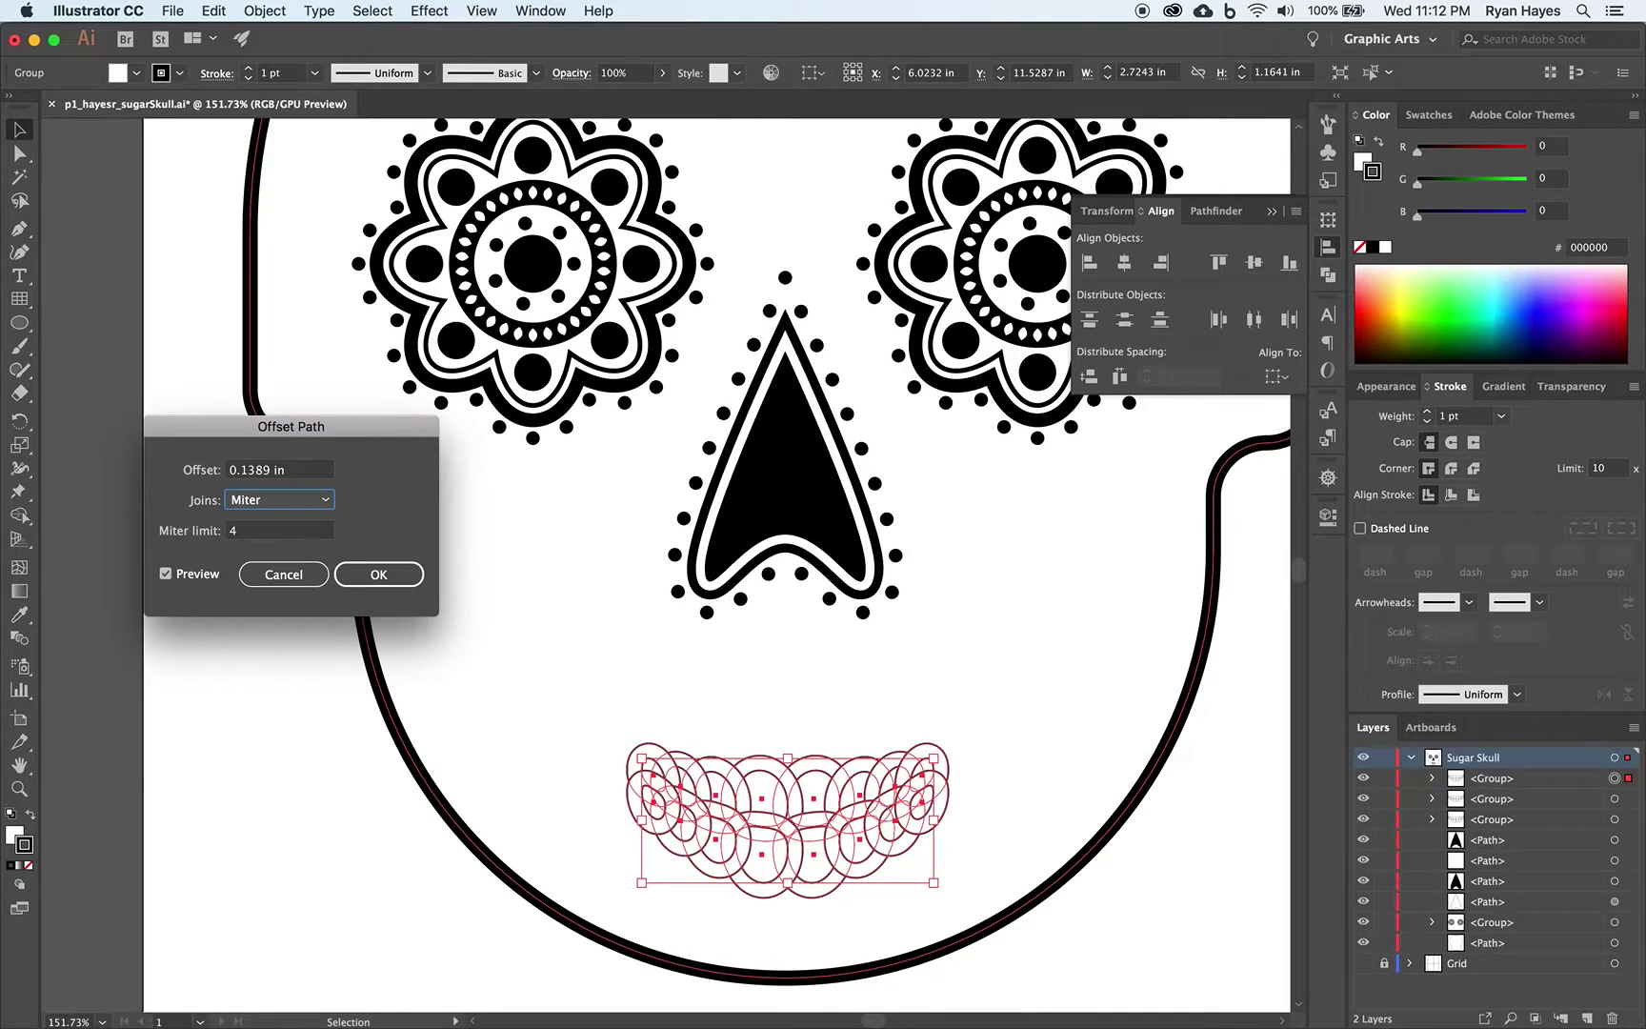
left_click(372, 574)
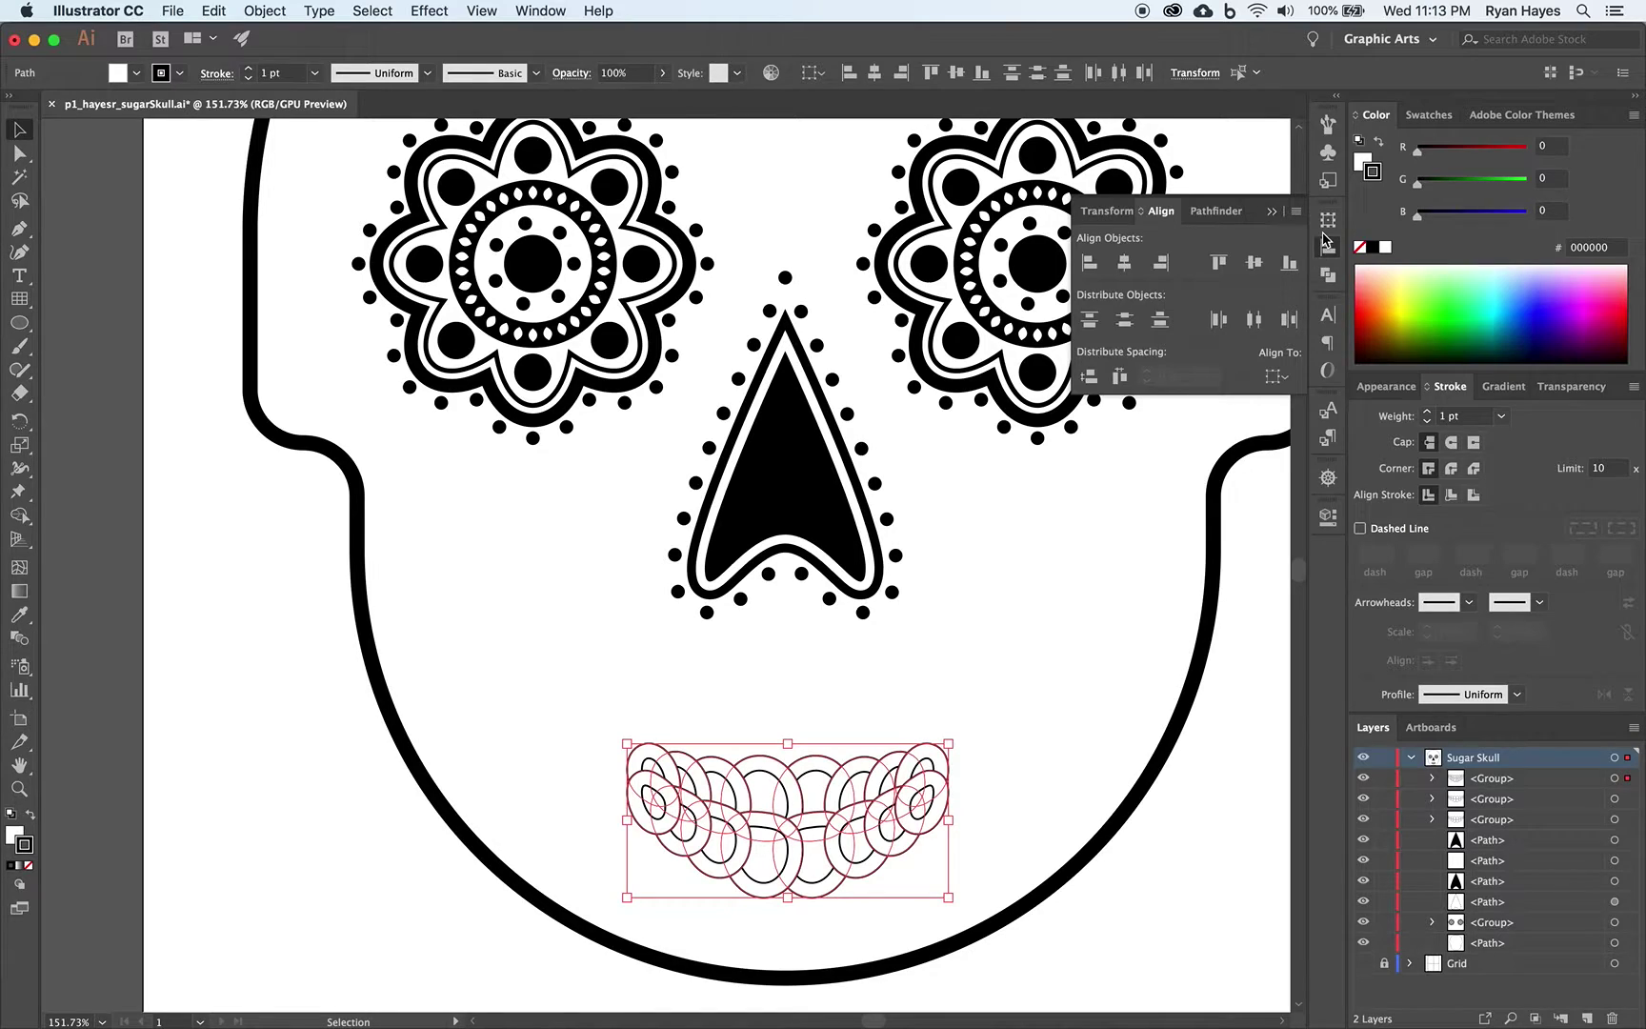
Unite the offset outlines into one scalloped shape and make it solid black.
left_click(1326, 277)
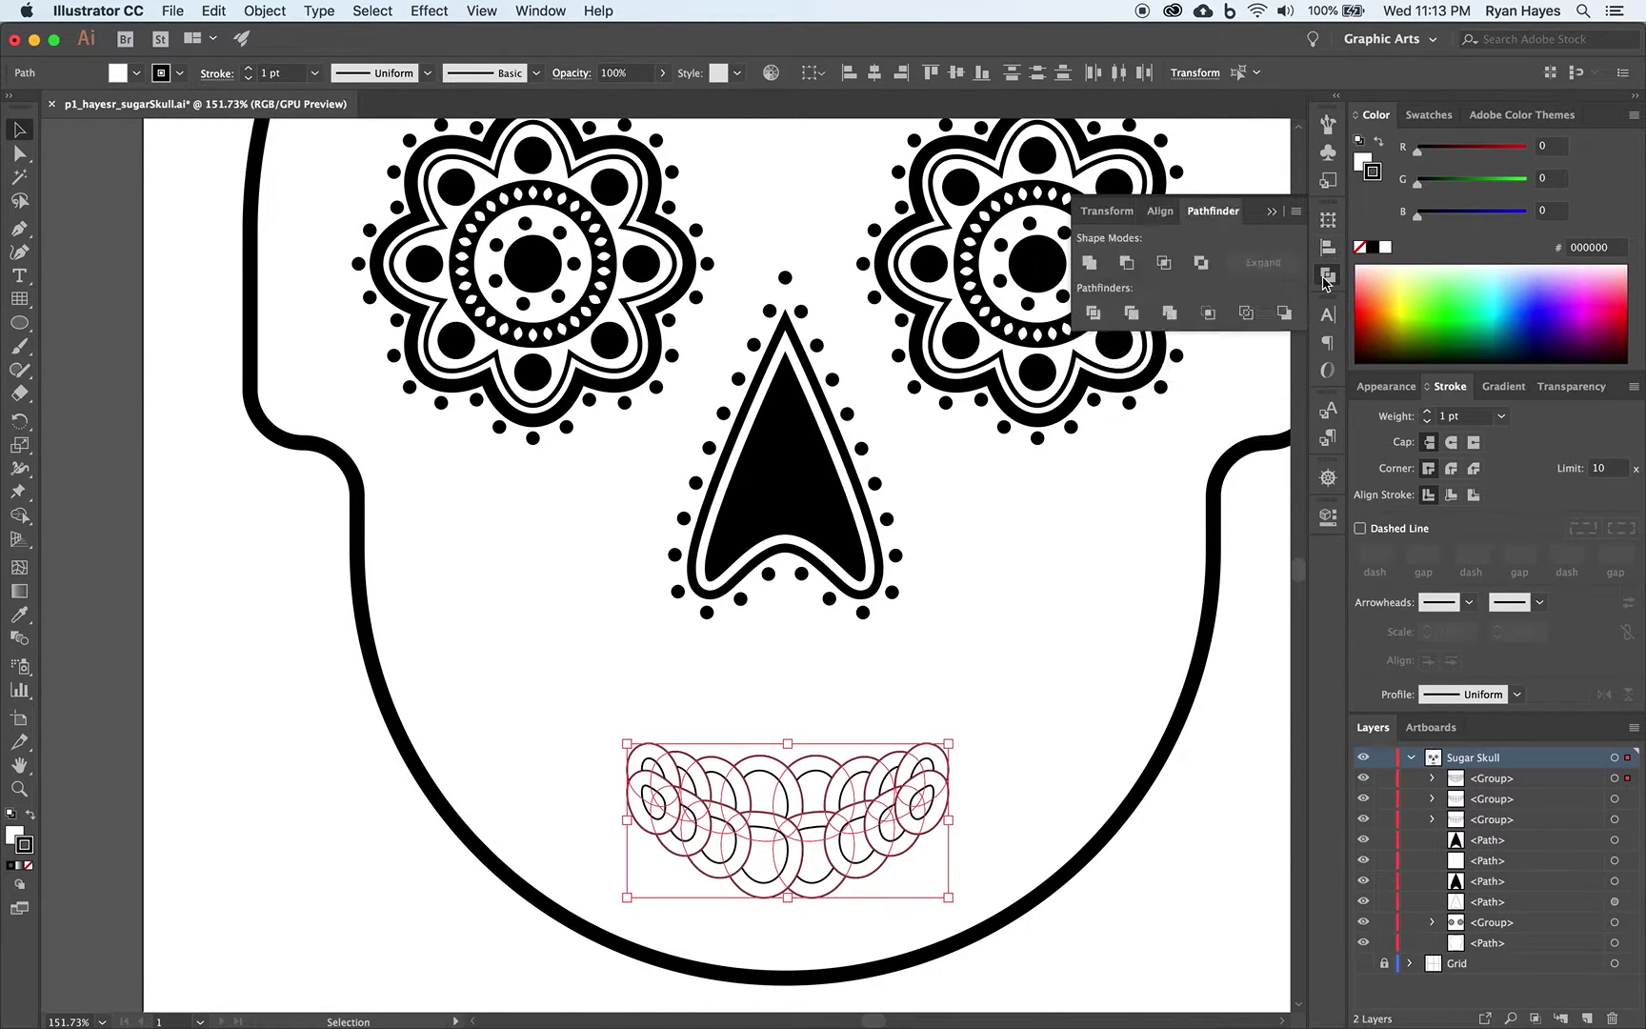
left_click(1090, 264)
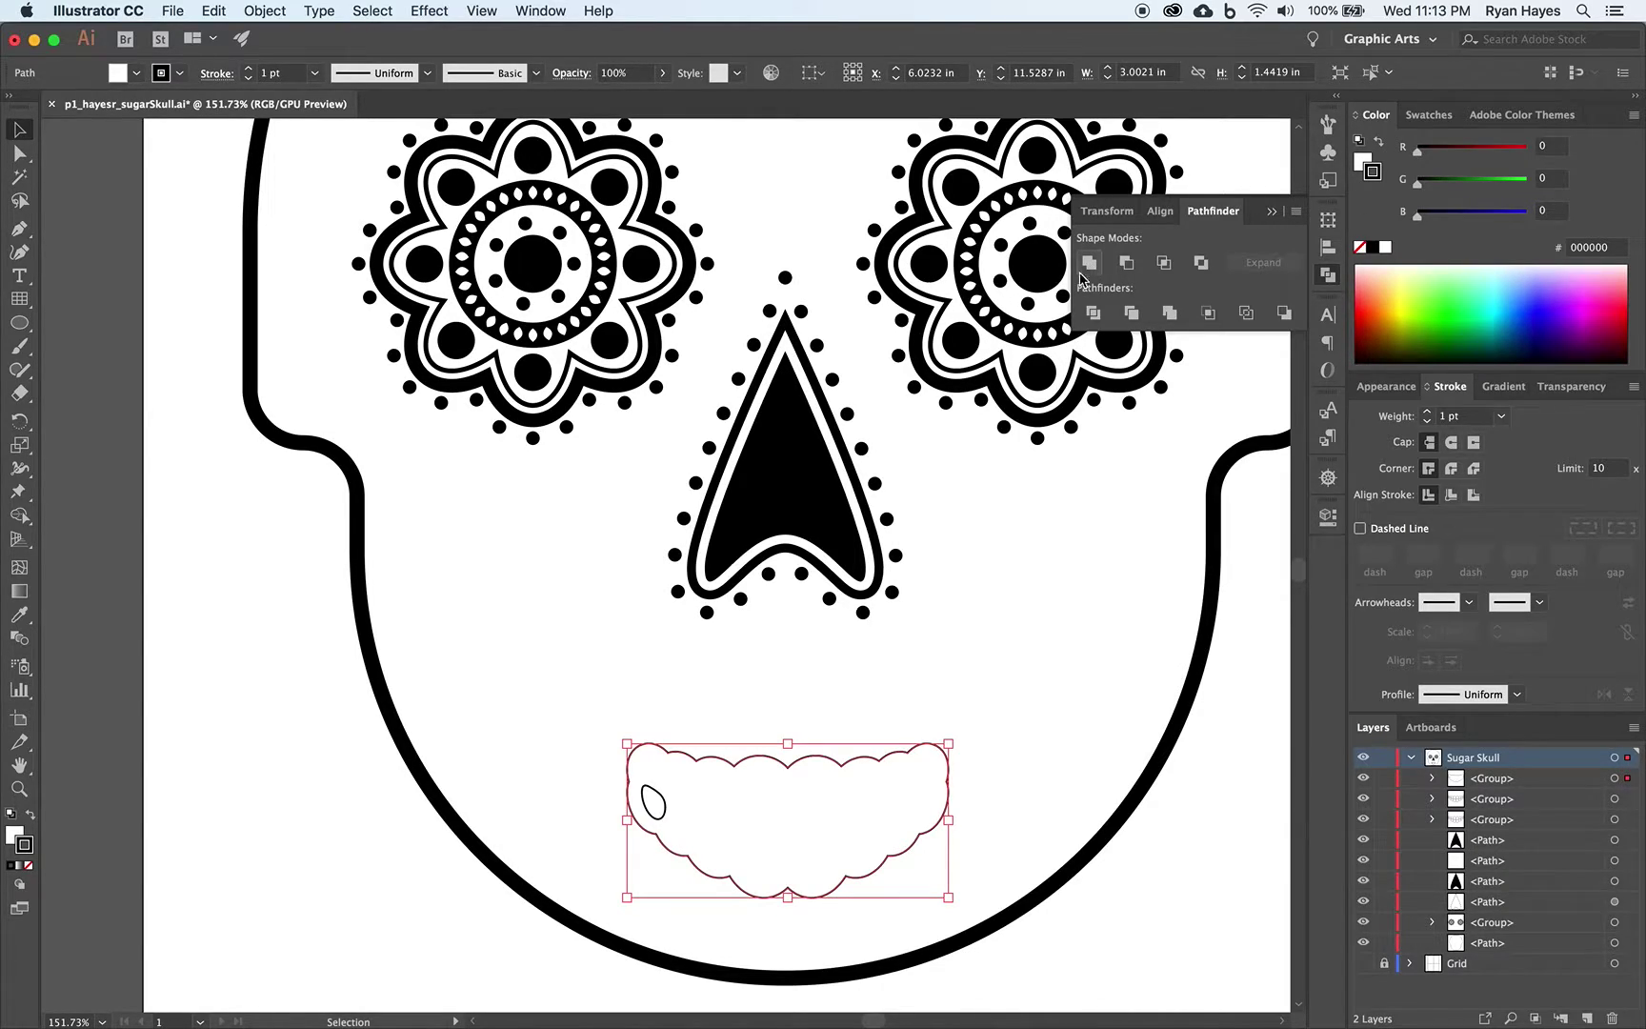
left_click(1360, 169)
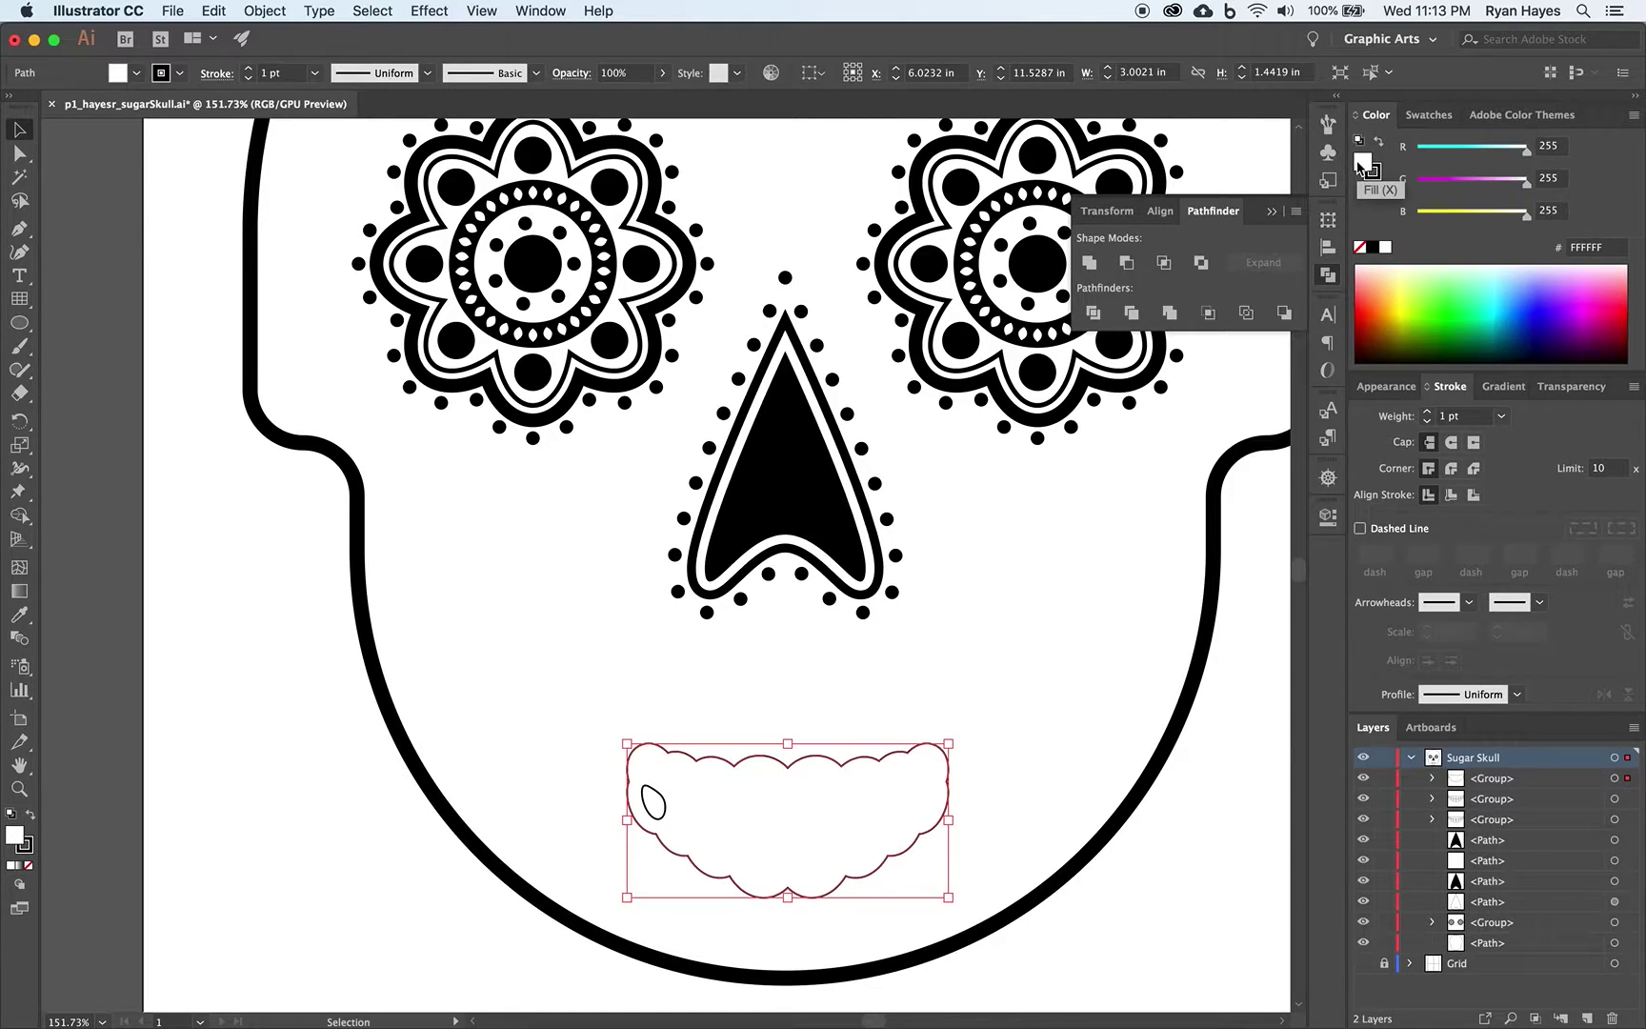
left_click(1360, 247)
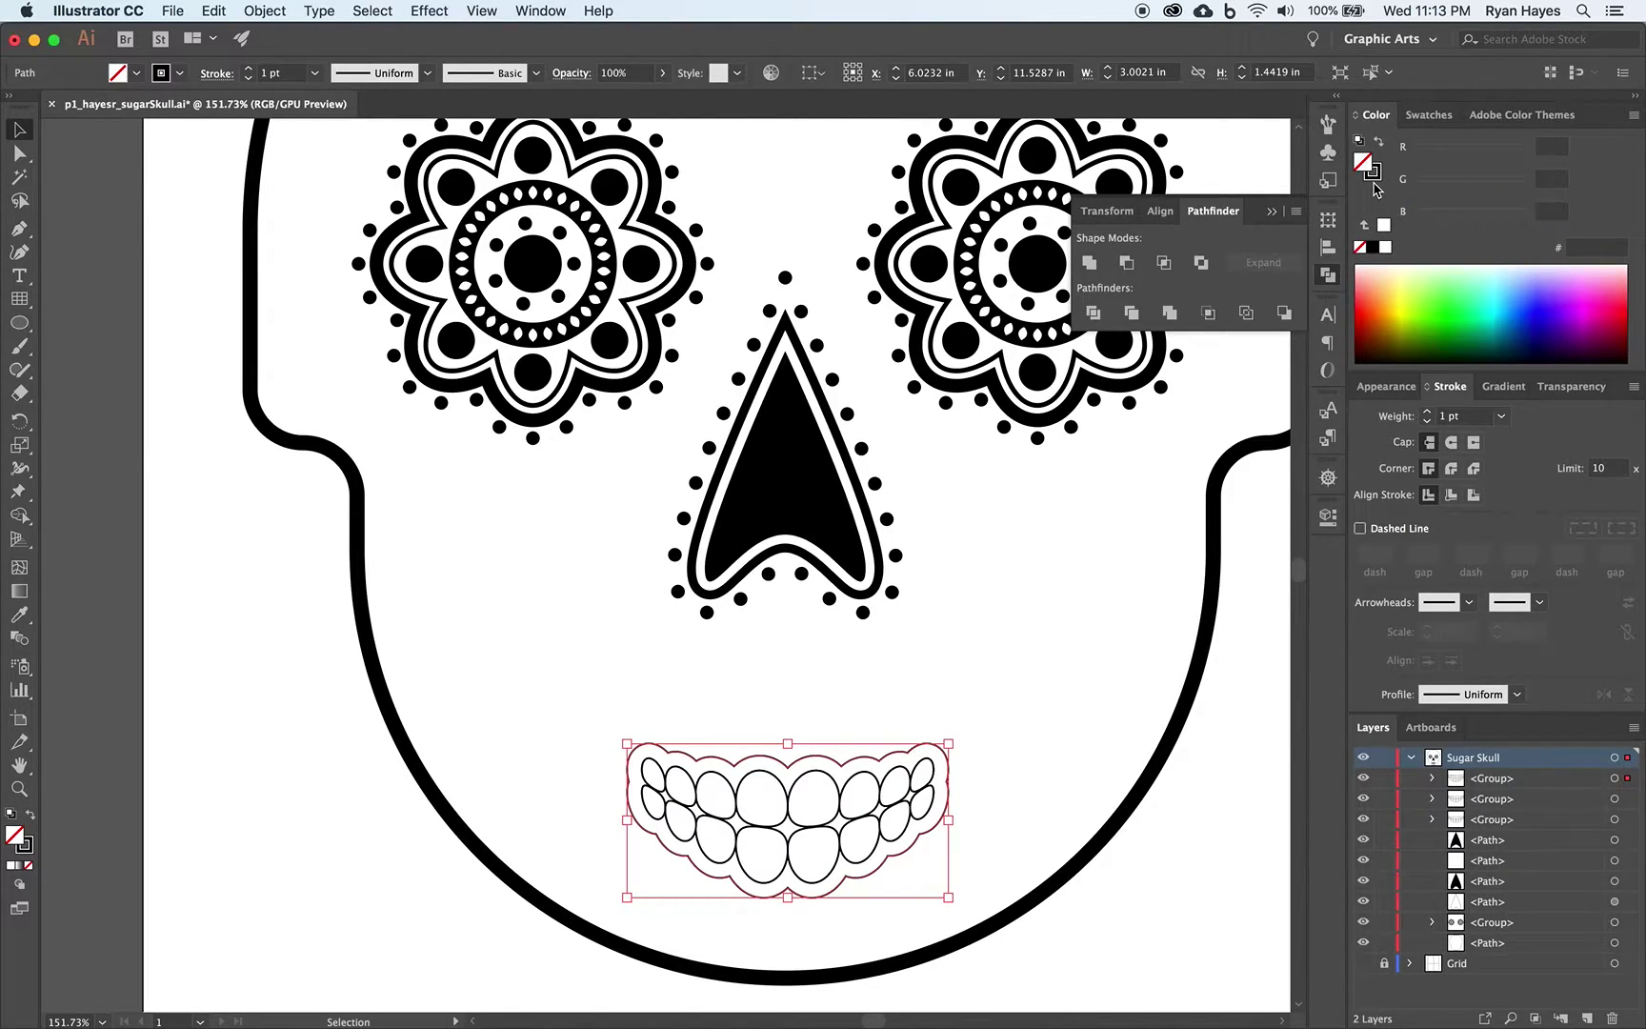
left_click(1378, 143)
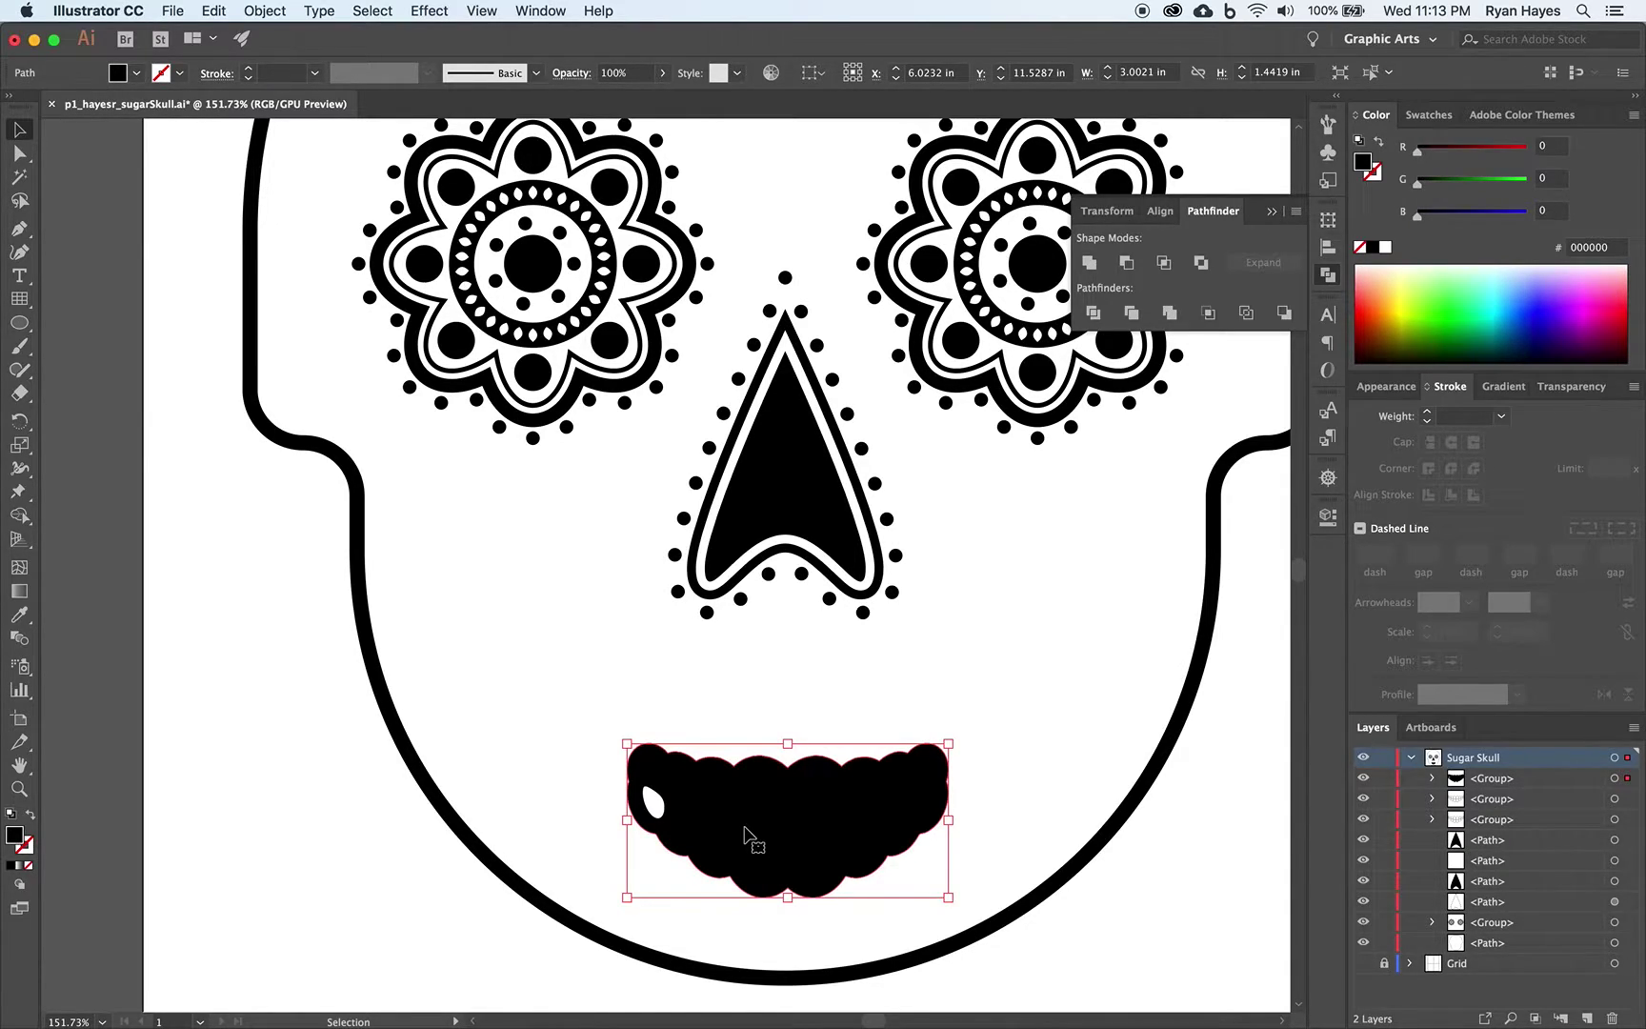
Send the black gum shape to the back, behind the white teeth.
right_click(745, 828)
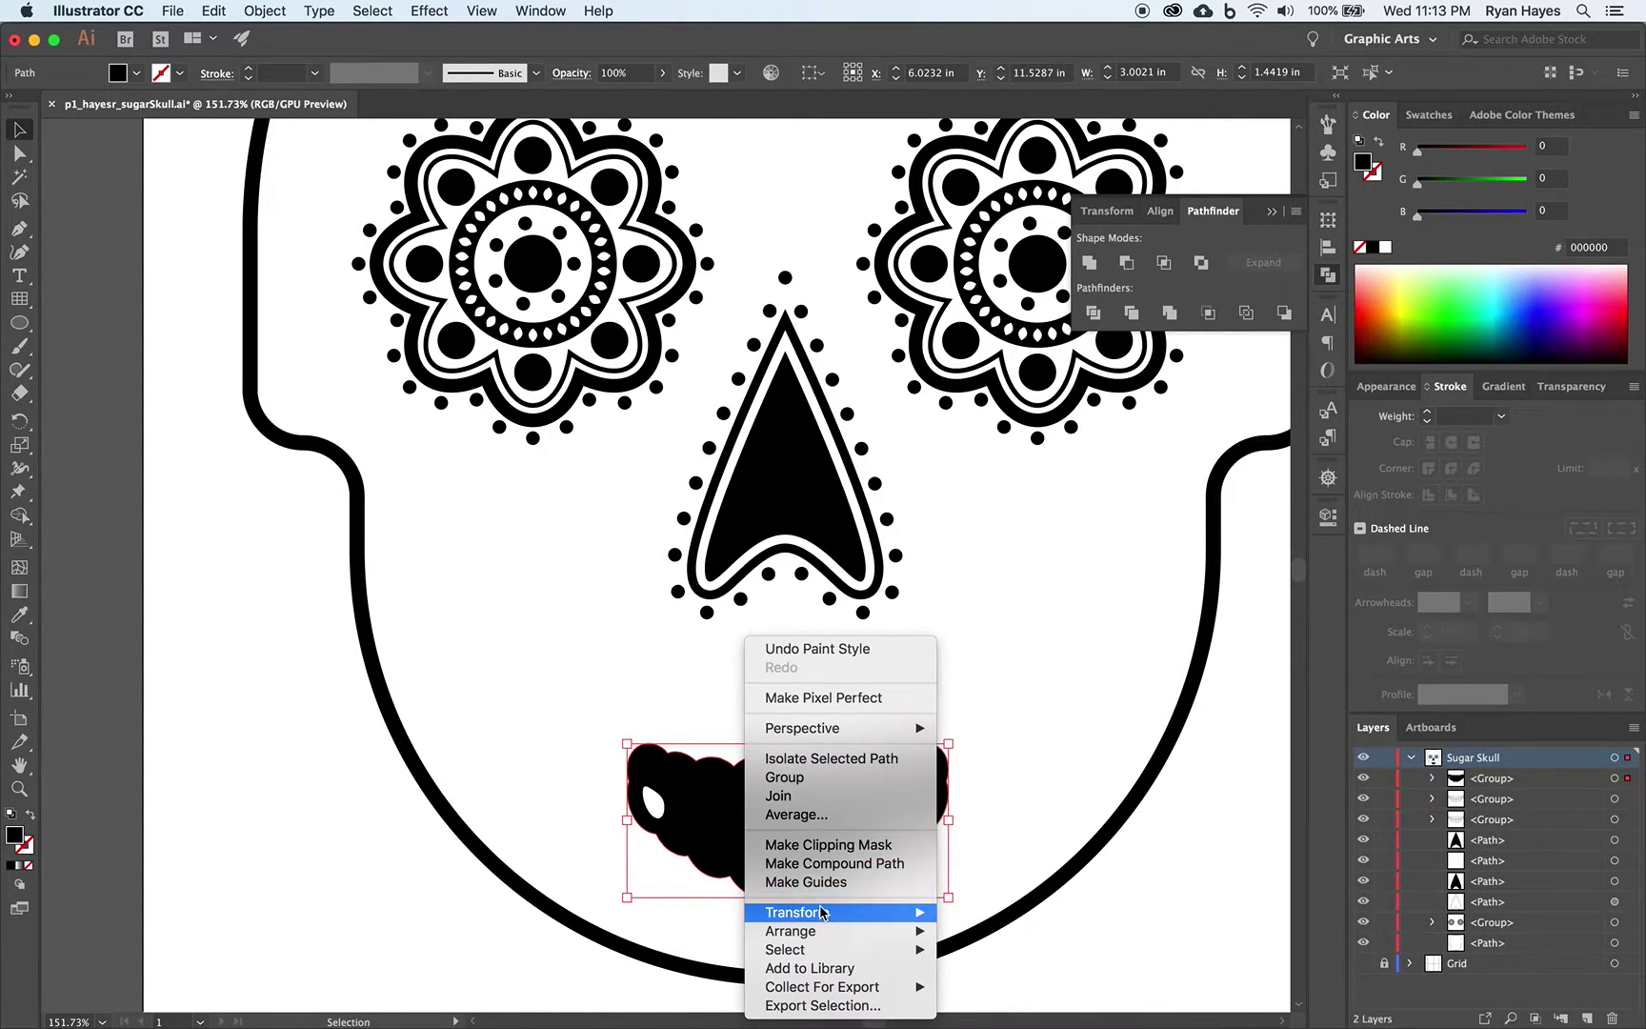
mouse_move(827, 931)
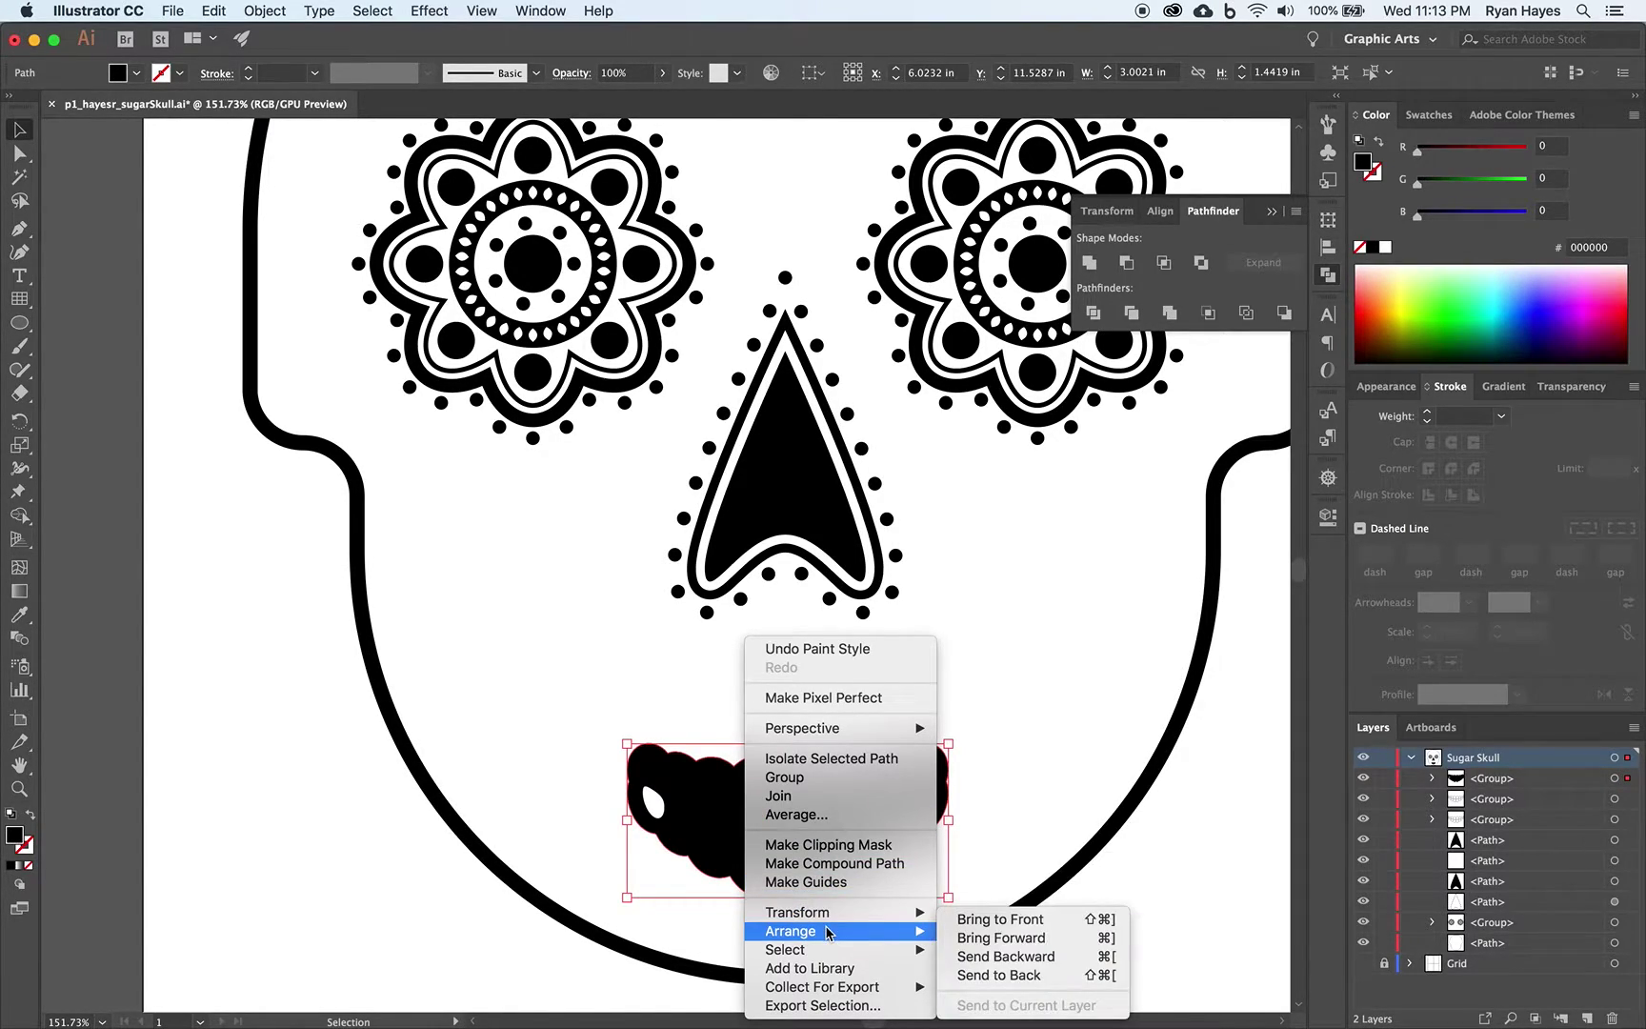
left_click(999, 975)
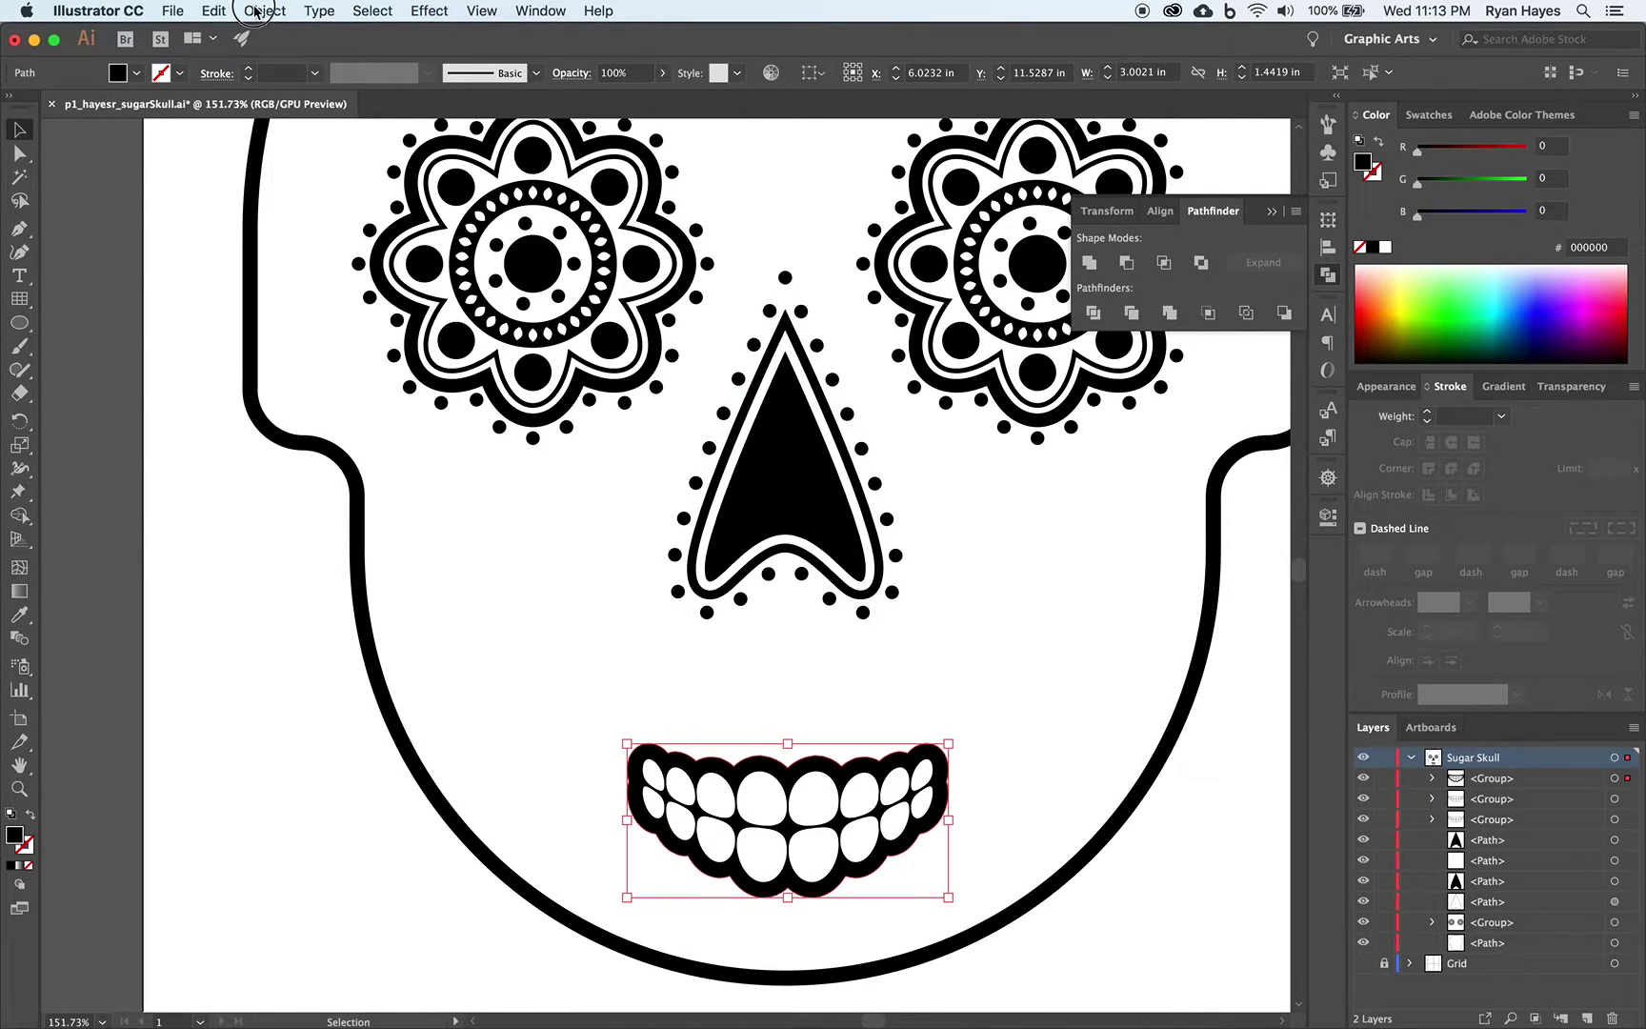
Offset the mouth path by 12px and swap the new outline's fill and stroke.
left_click(258, 11)
mouse_move(335, 431)
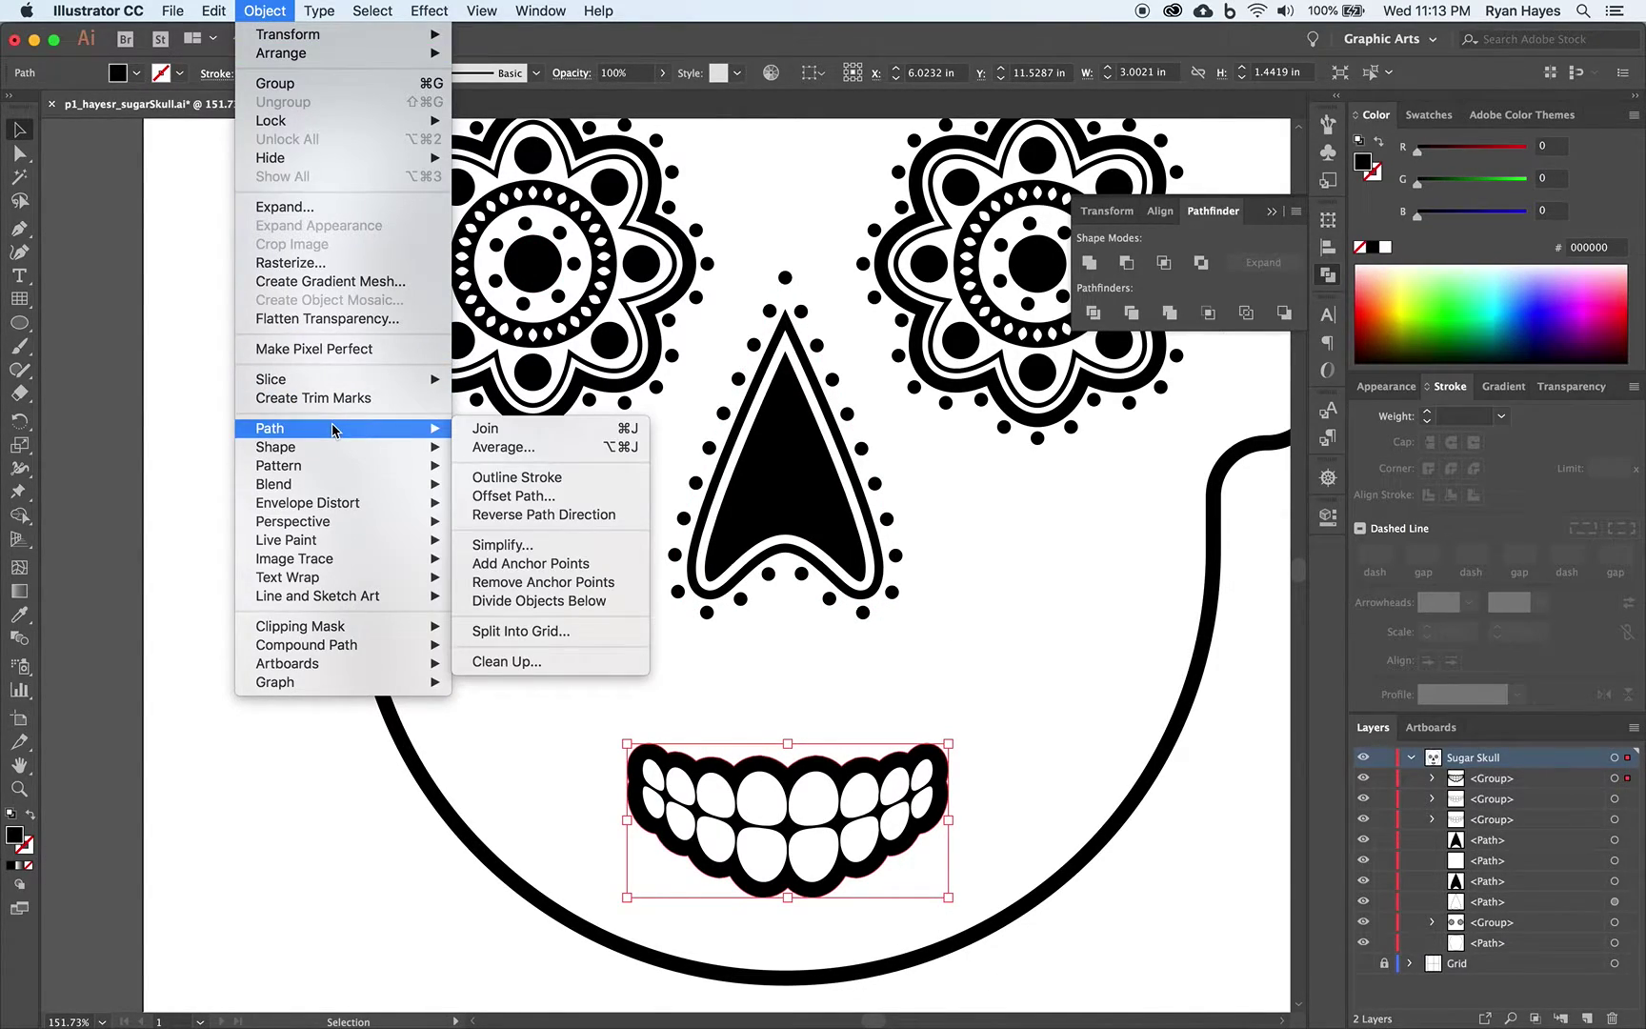
left_click(513, 495)
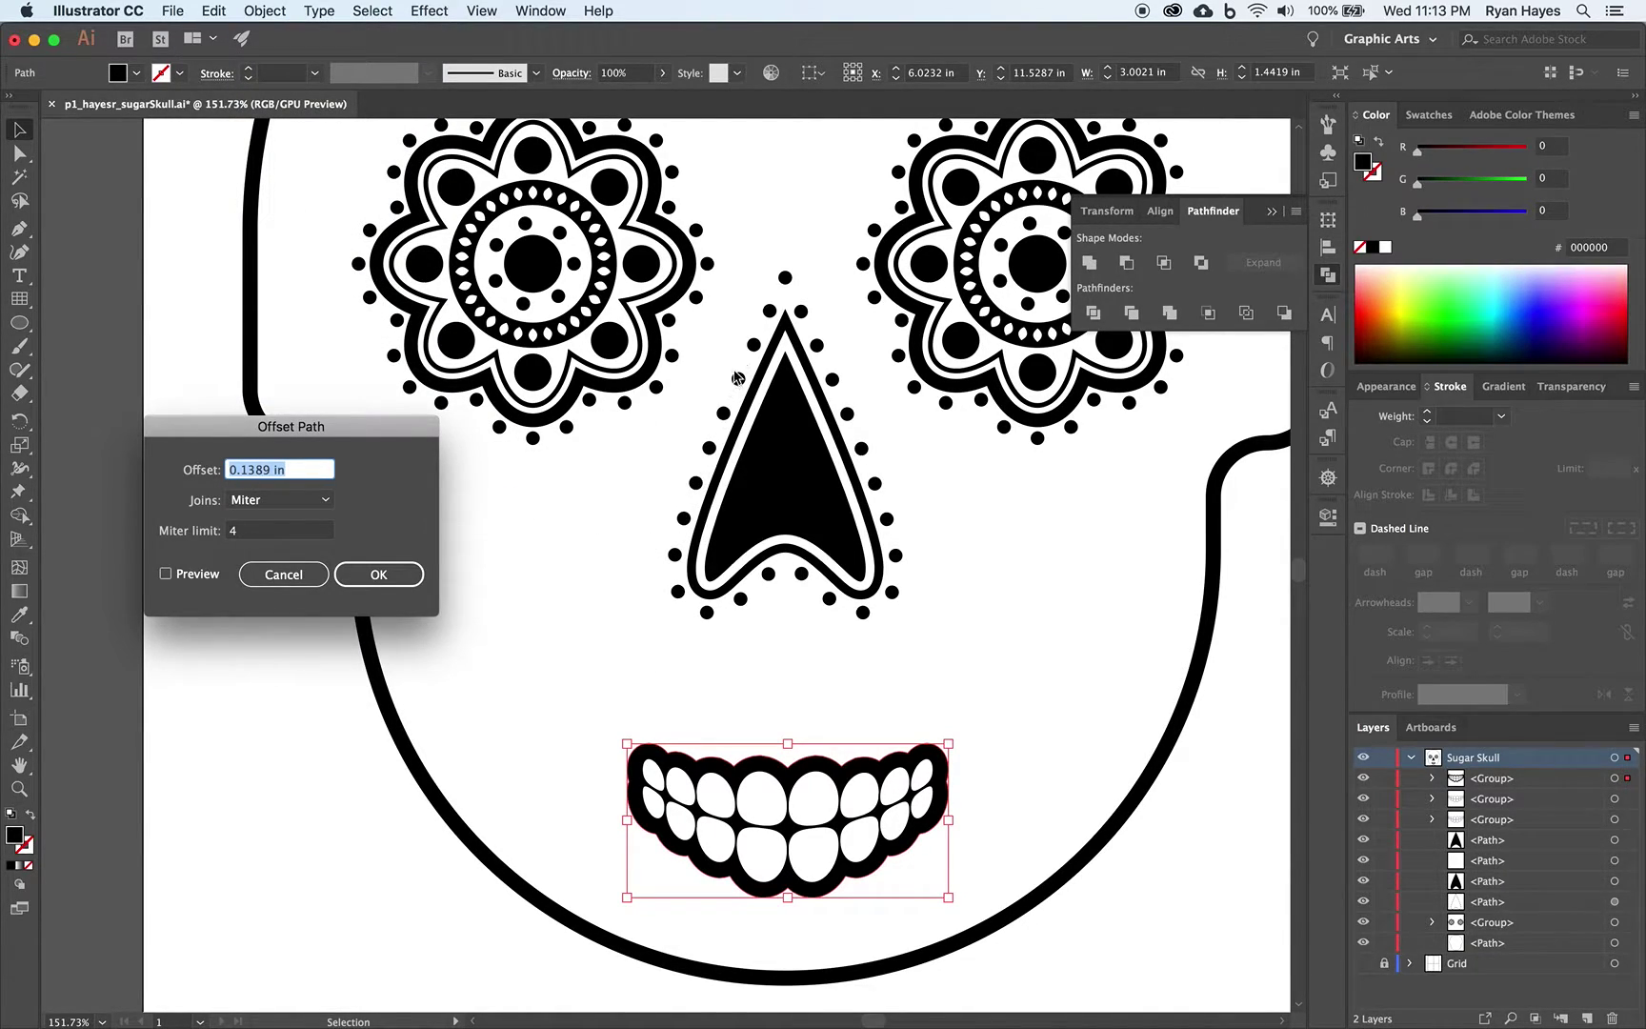
left_click(370, 572)
type("12px")
left_click(378, 575)
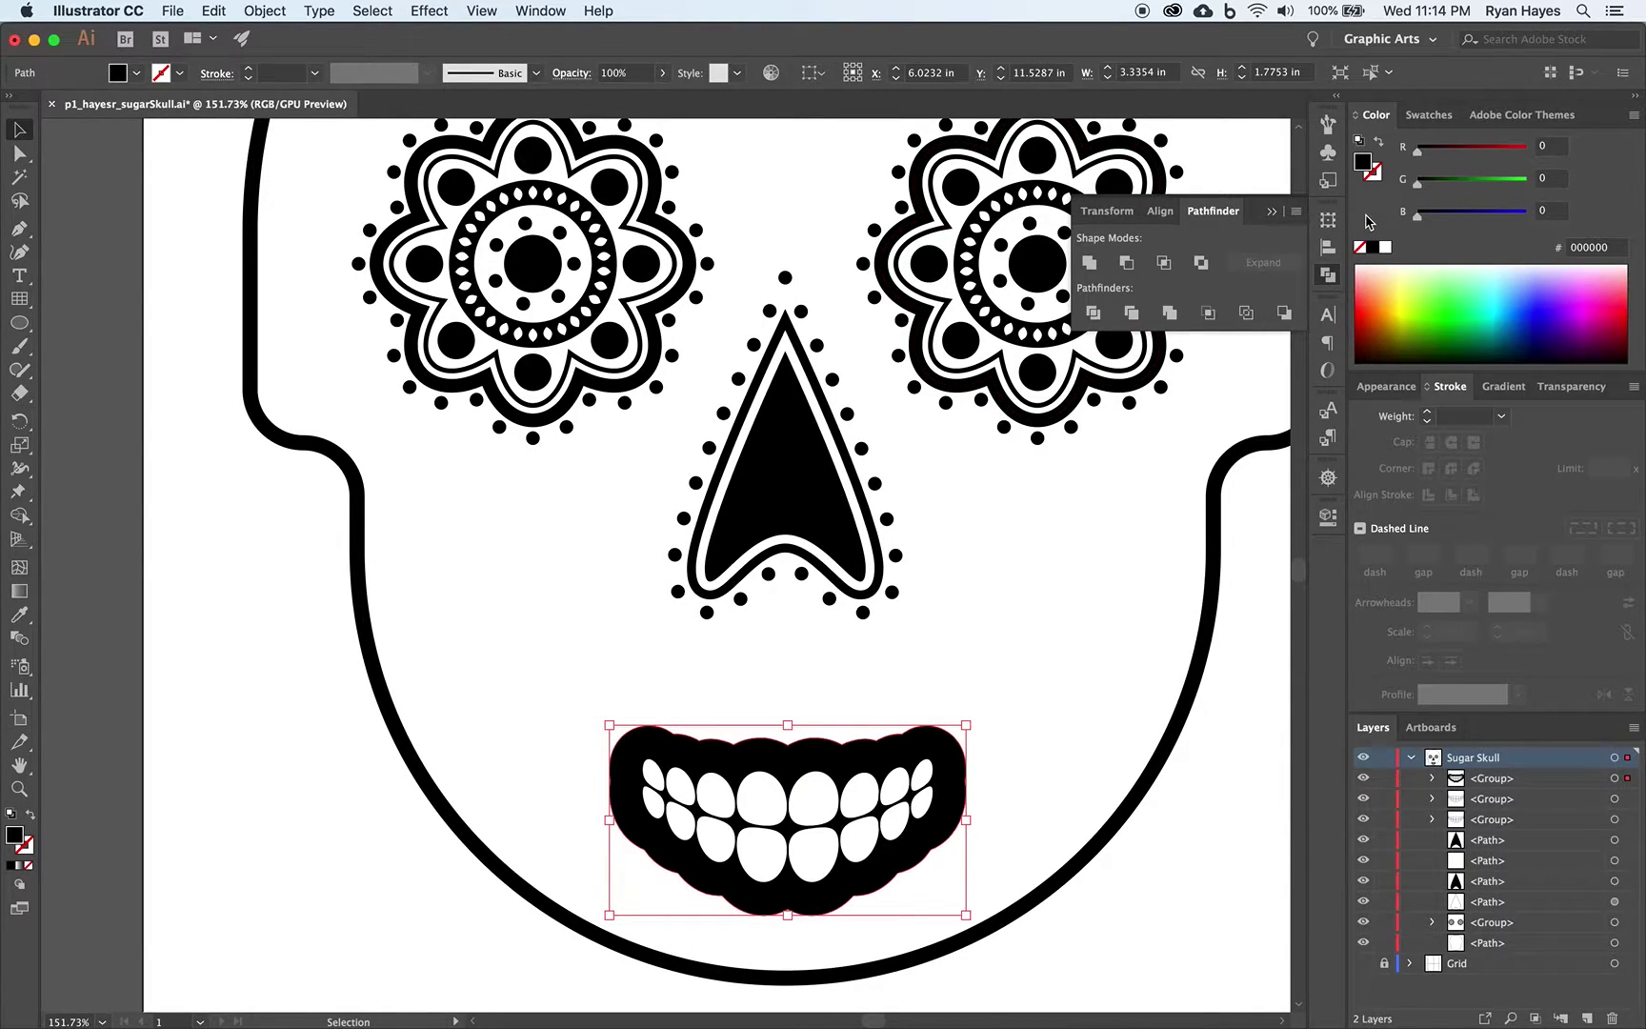
key("shift+x")
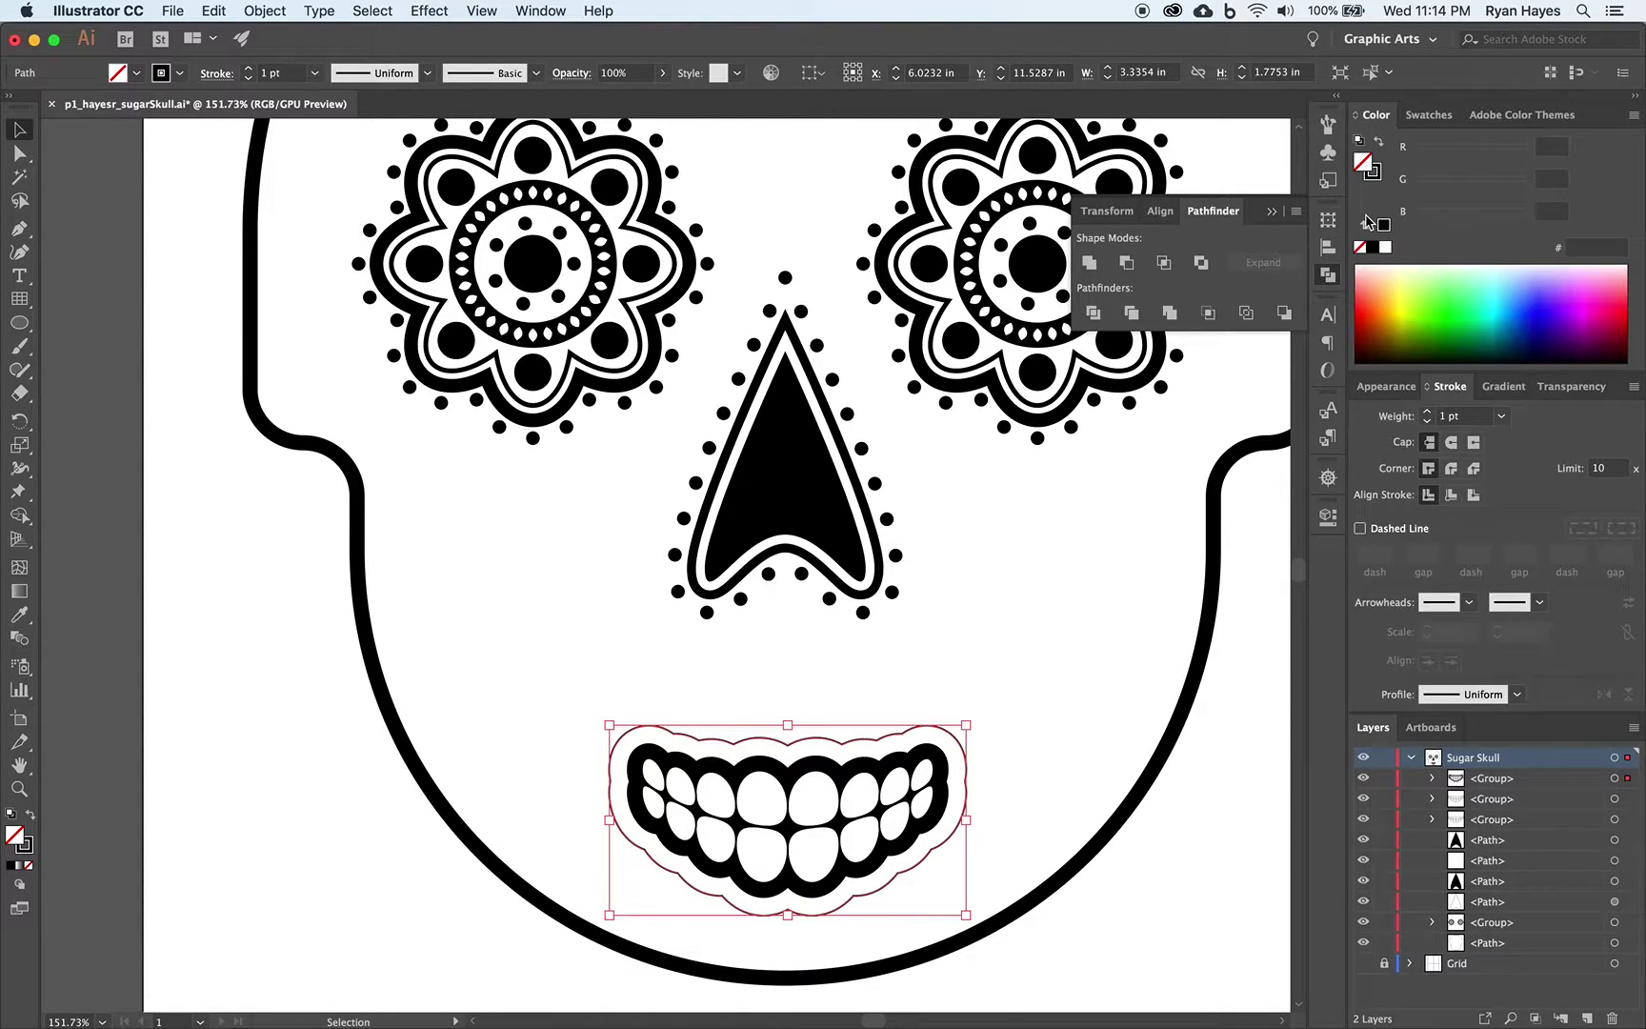
Copy the nose's 9 pt dotted stroke onto the outline, aligning dashes to corners.
key("i")
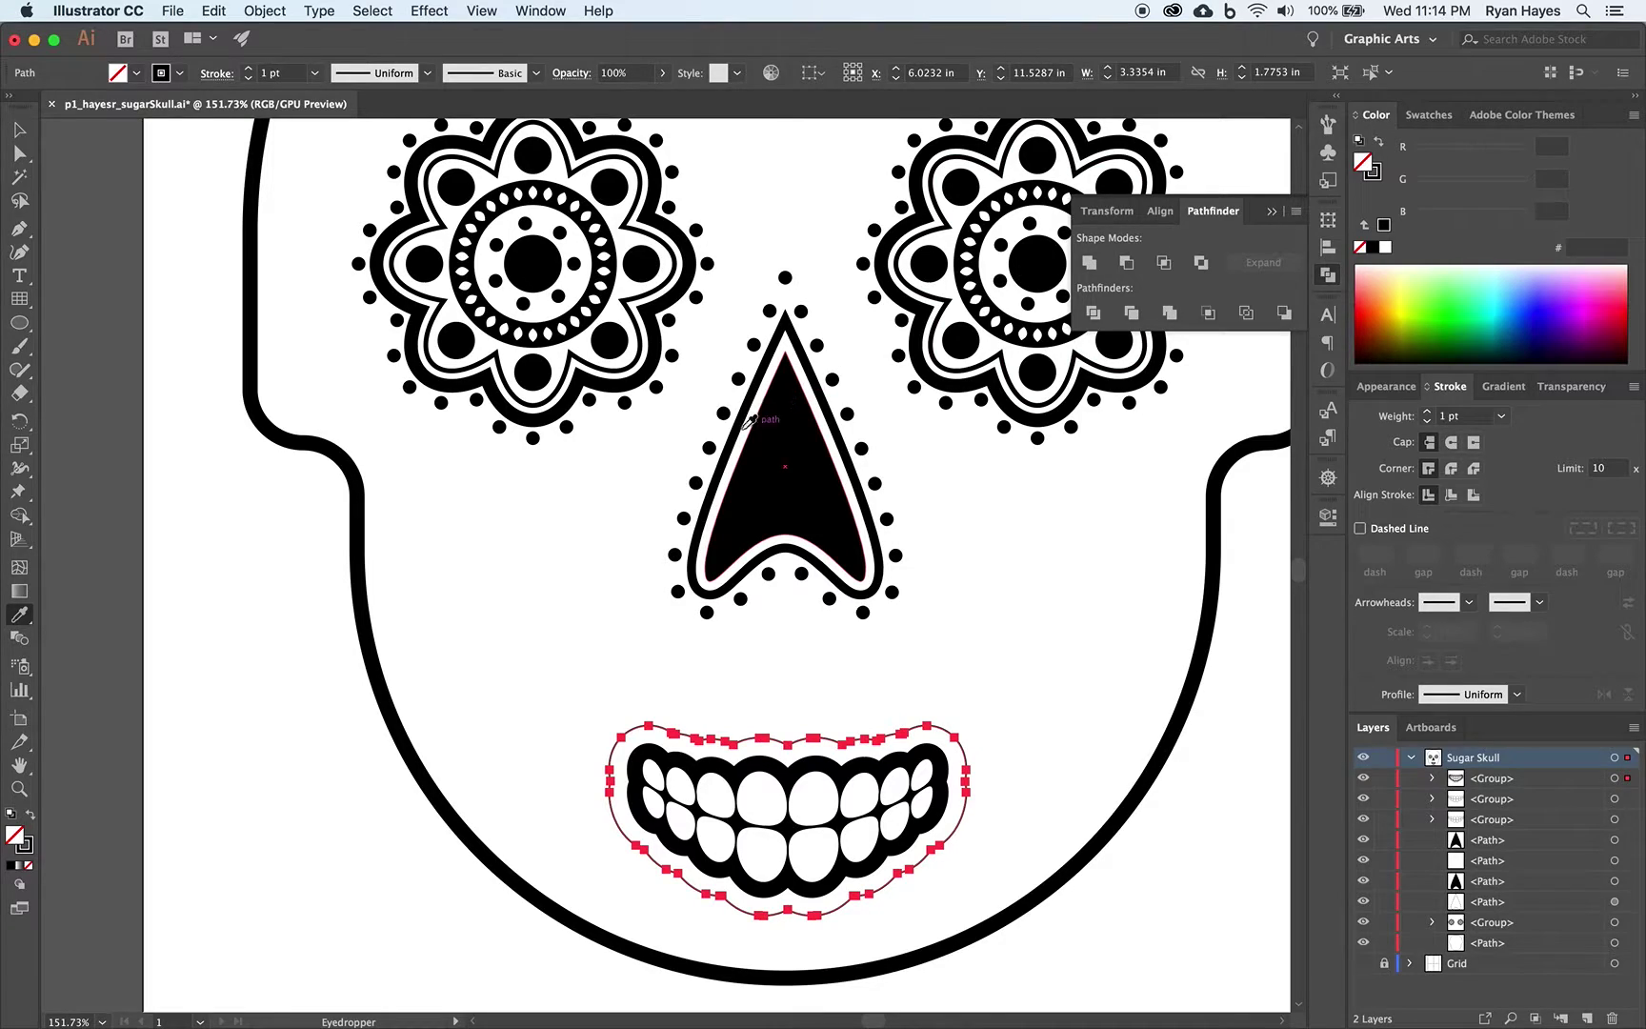
left_click(711, 447)
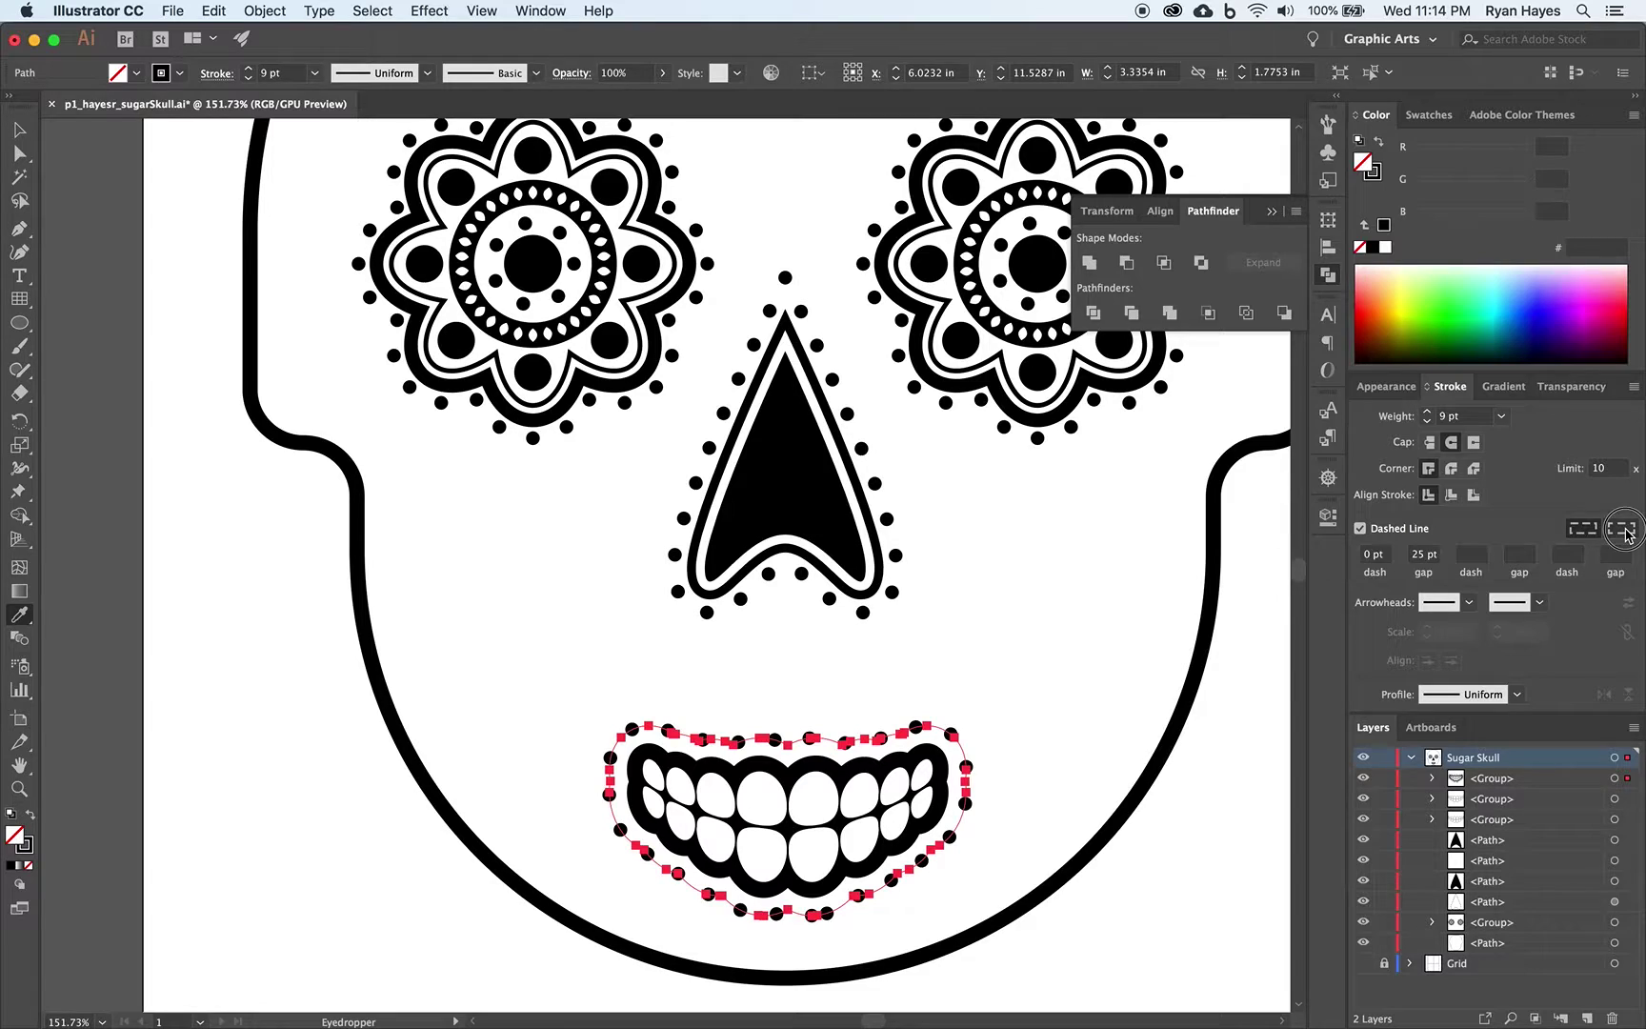
left_click(1627, 530)
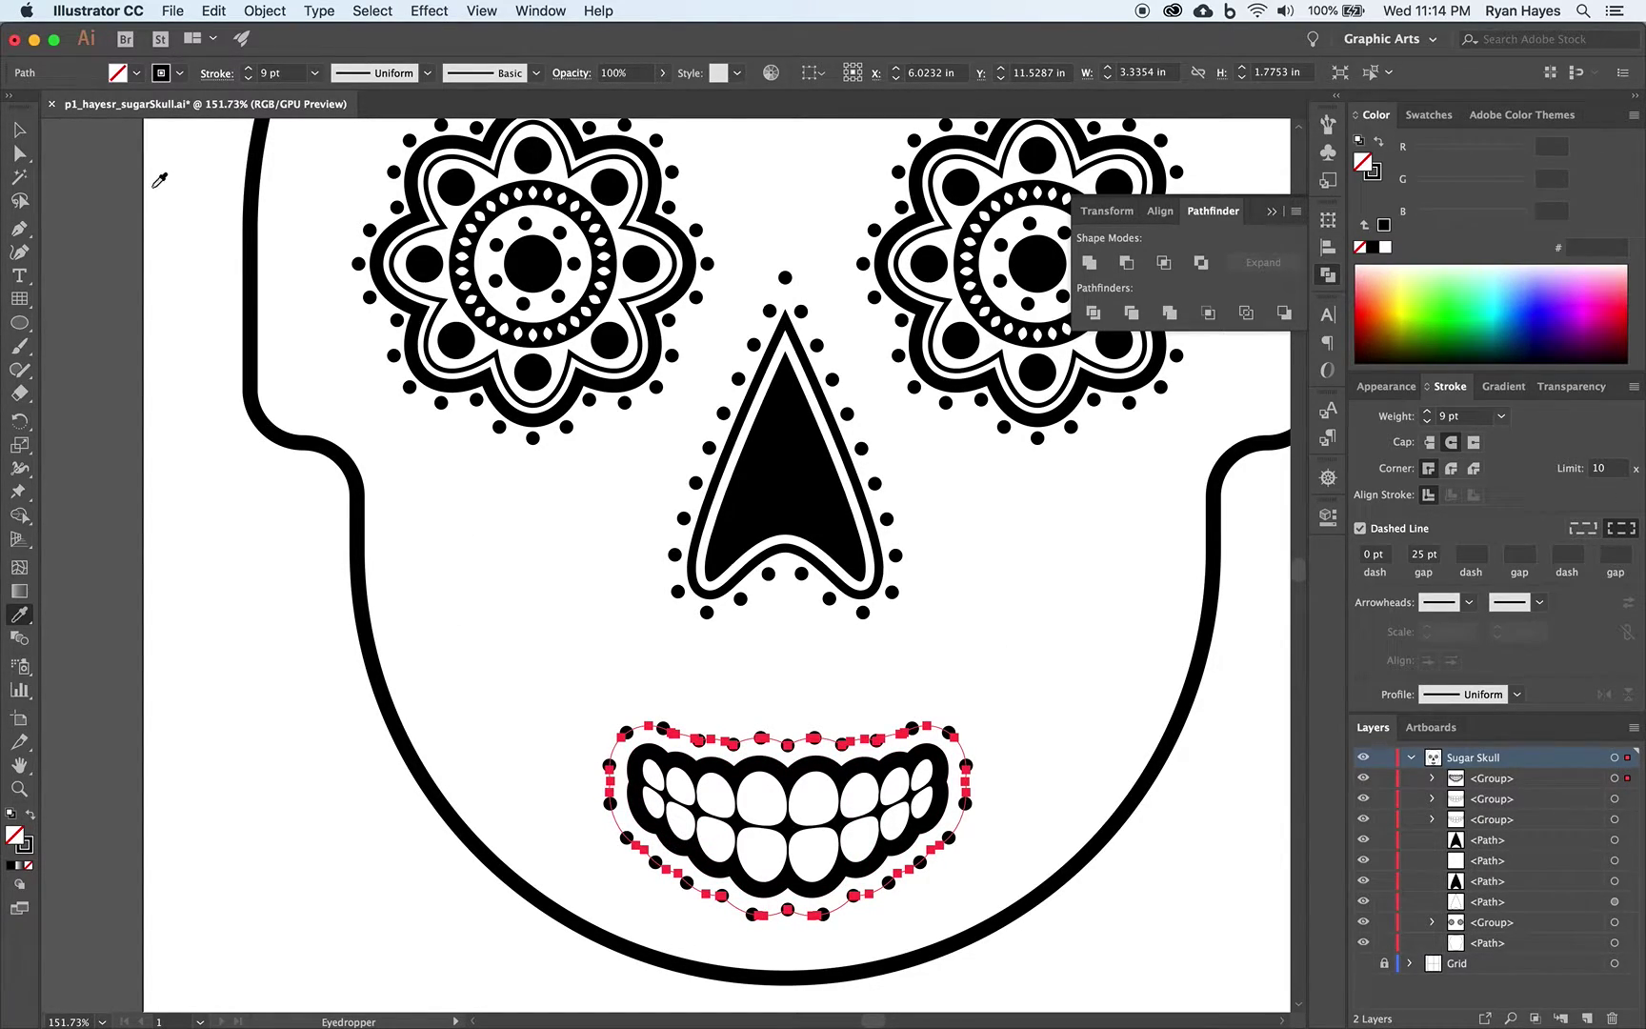
left_click(19, 128)
left_click(155, 571)
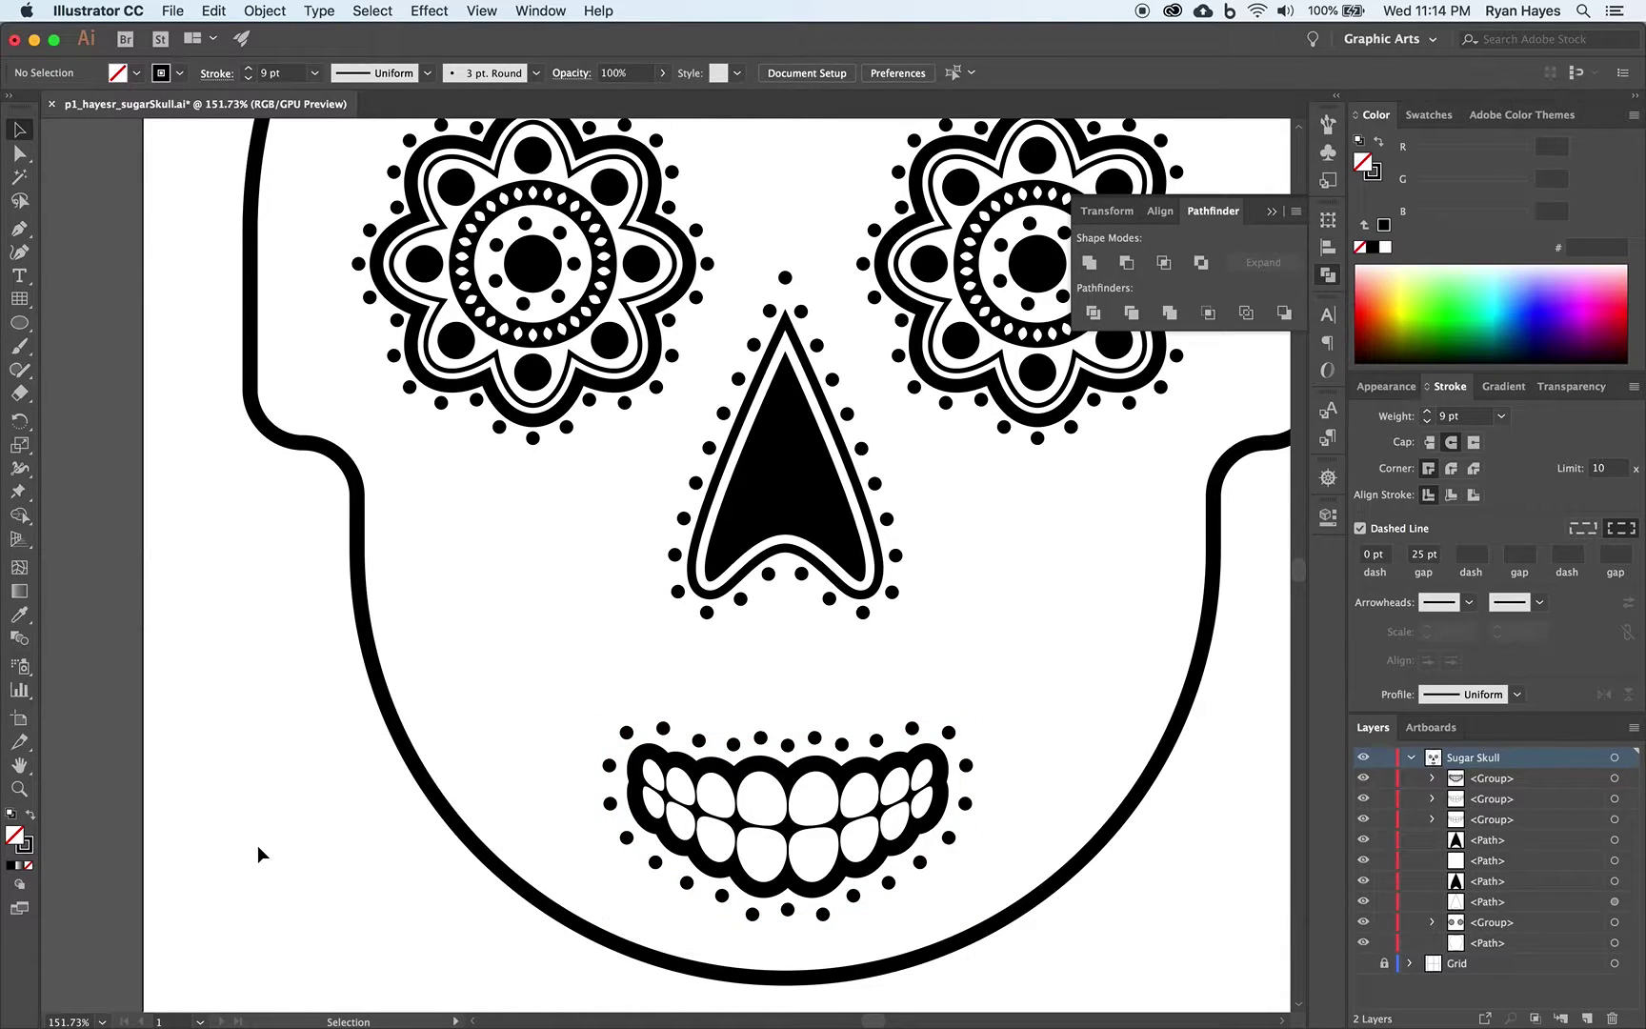
Zoom to fit the artboard and group all the mouth pieces together.
key("super+0")
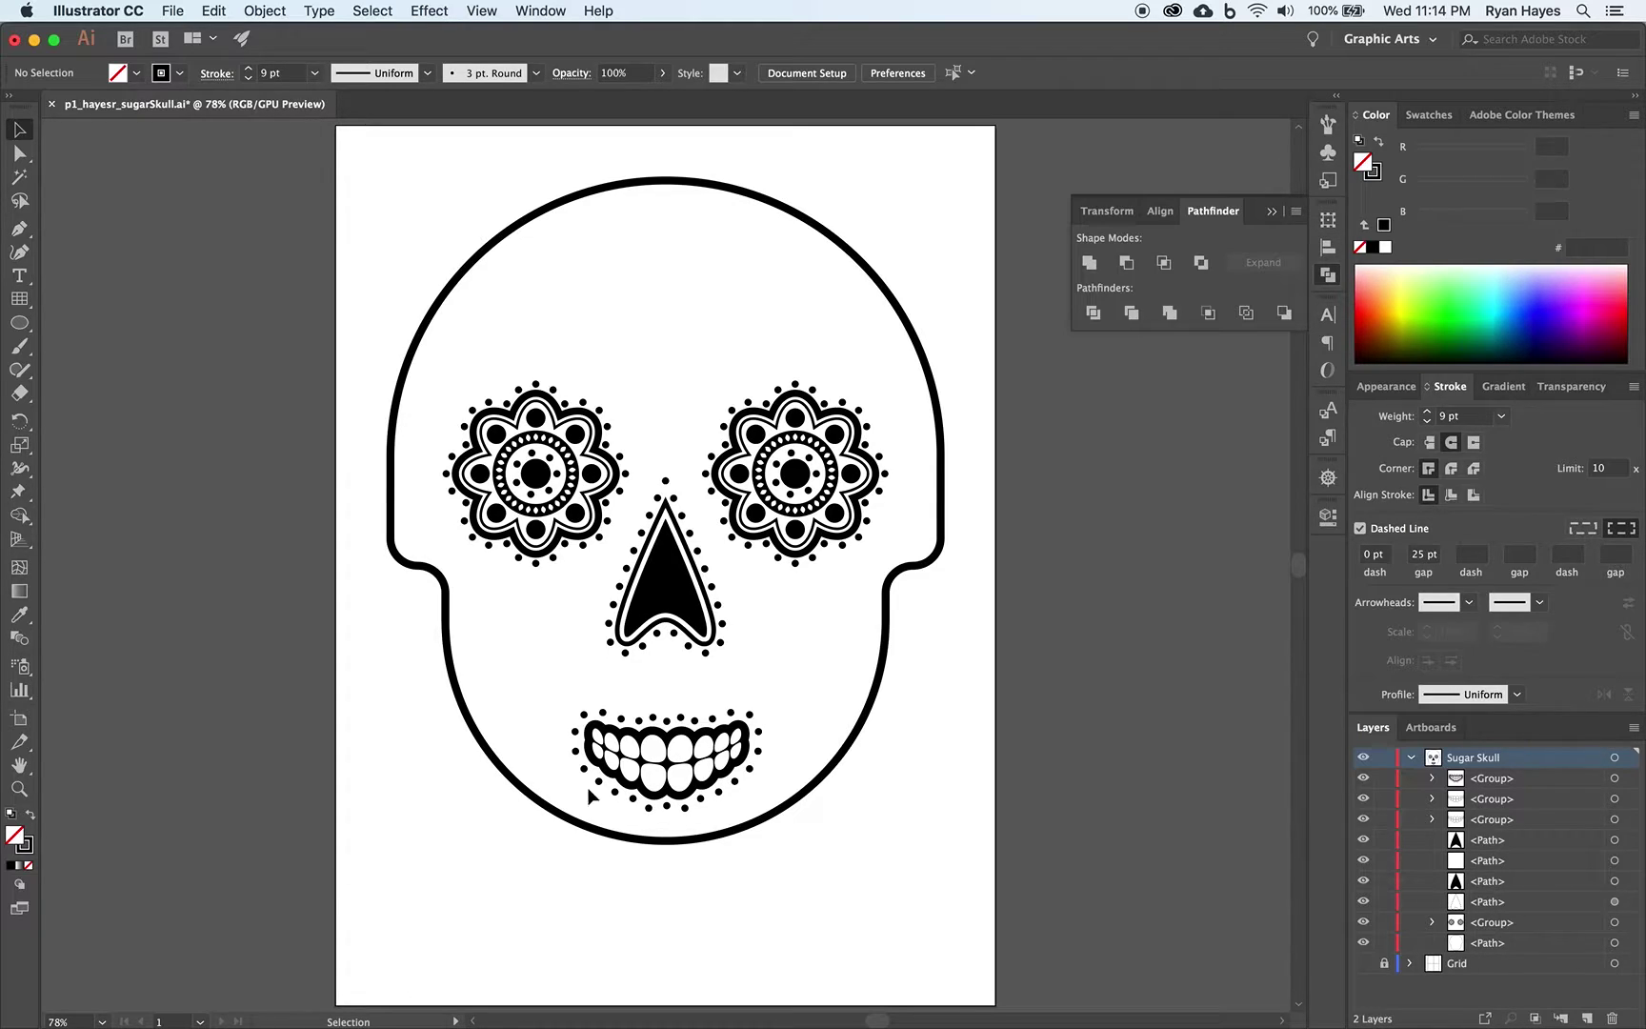
left_click(624, 762)
left_click_drag(527, 686, 761, 787)
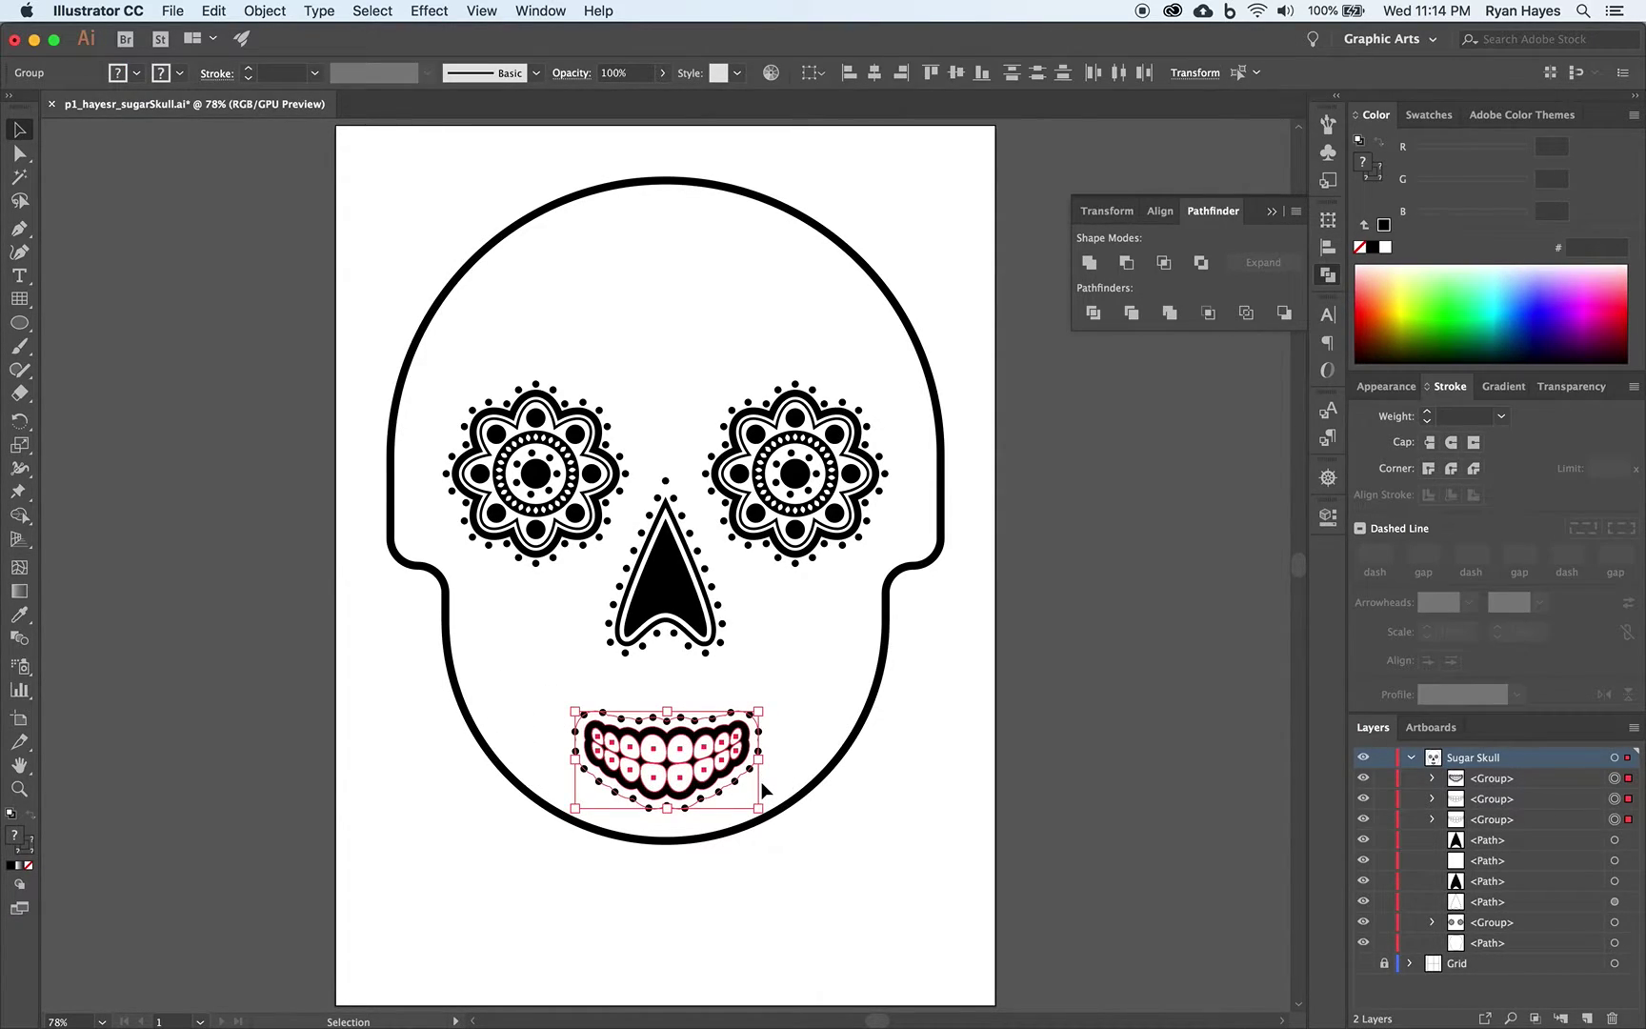
key("super+g")
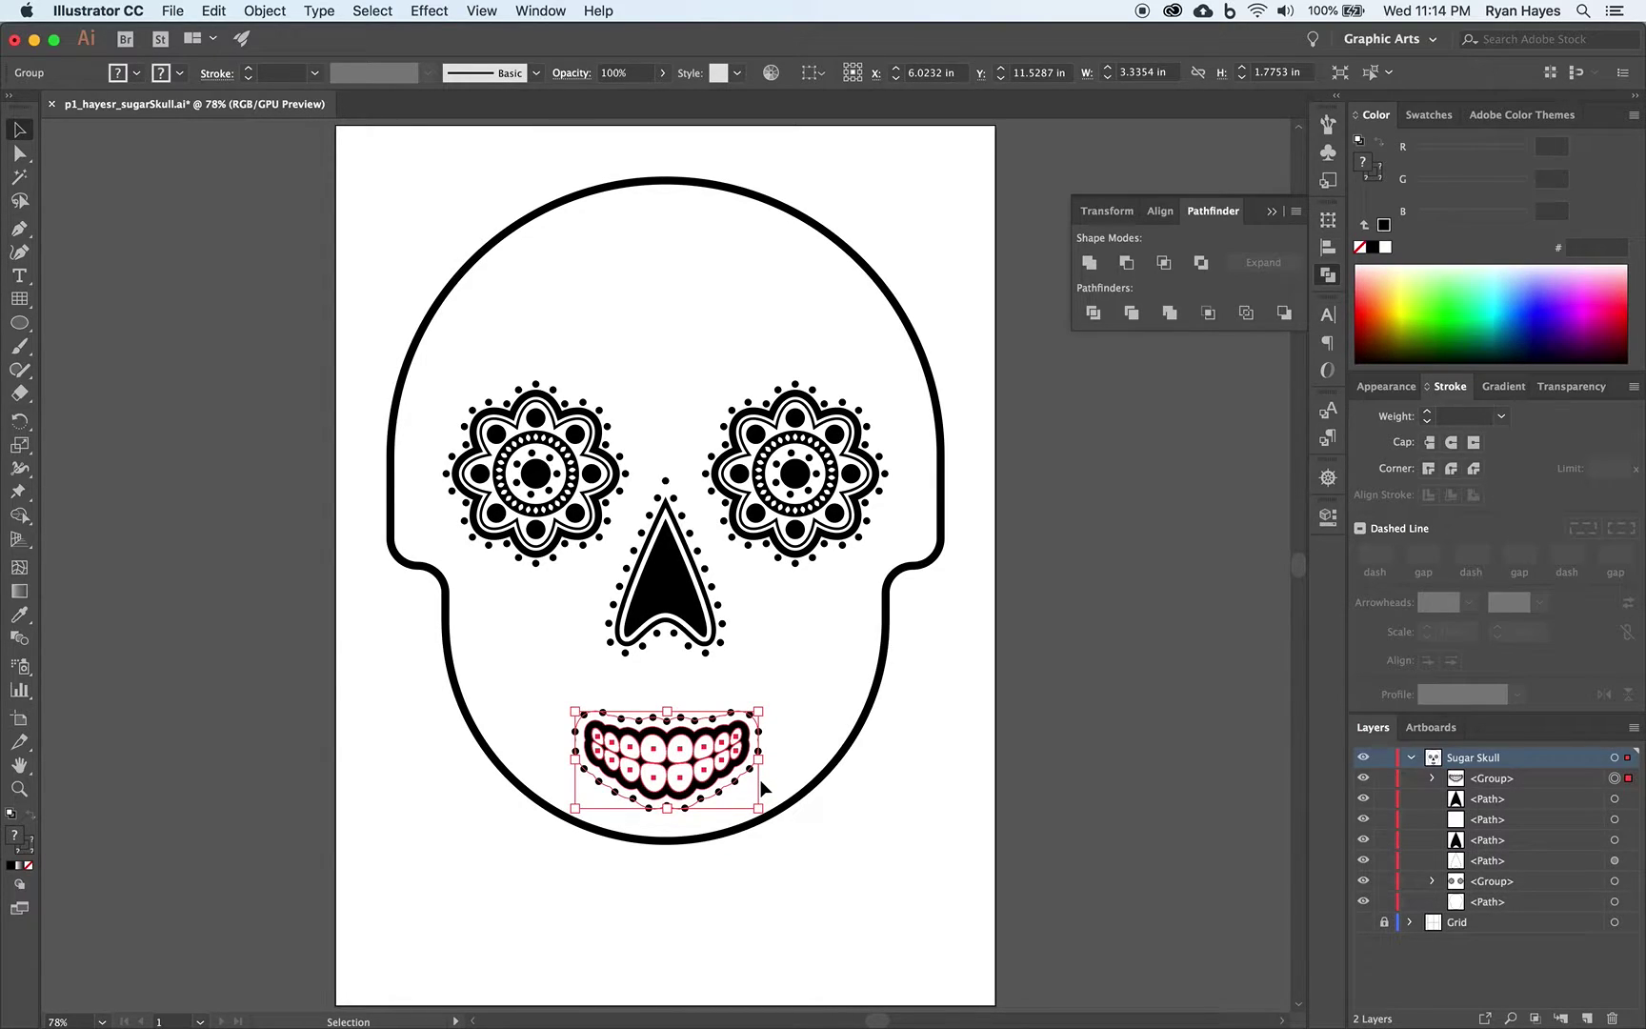
Horizontally centre the mouth group on the skull outline as the key object.
left_click(483, 749, "shift")
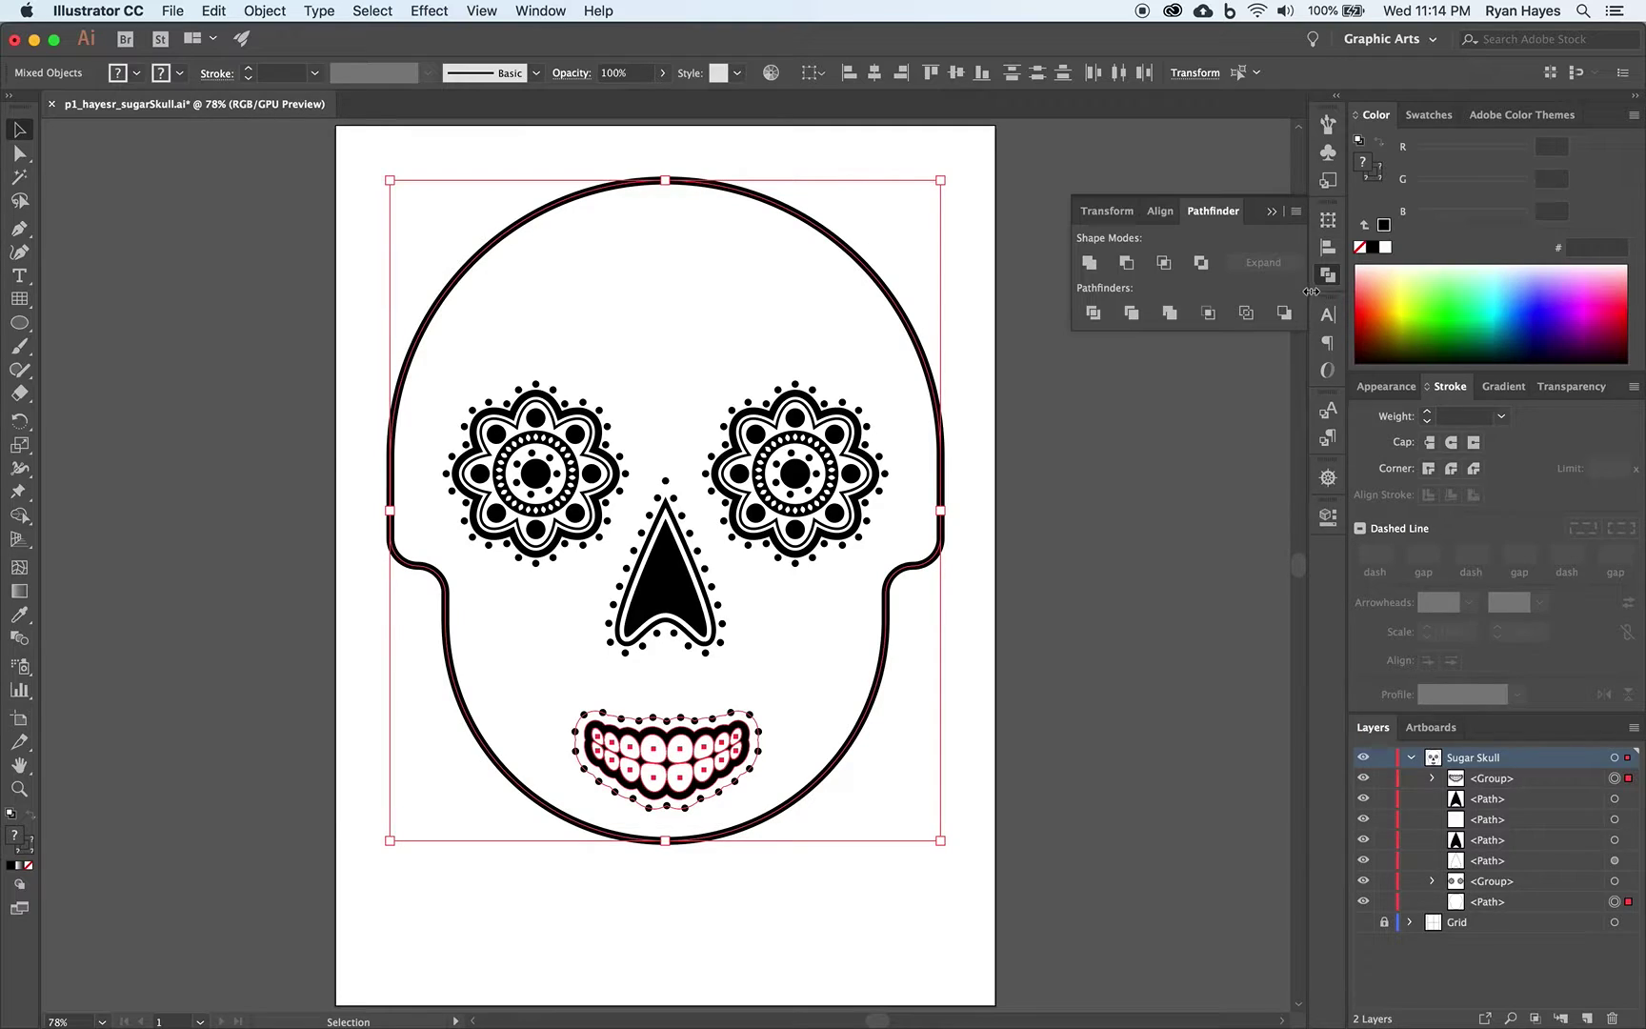
left_click(1328, 248)
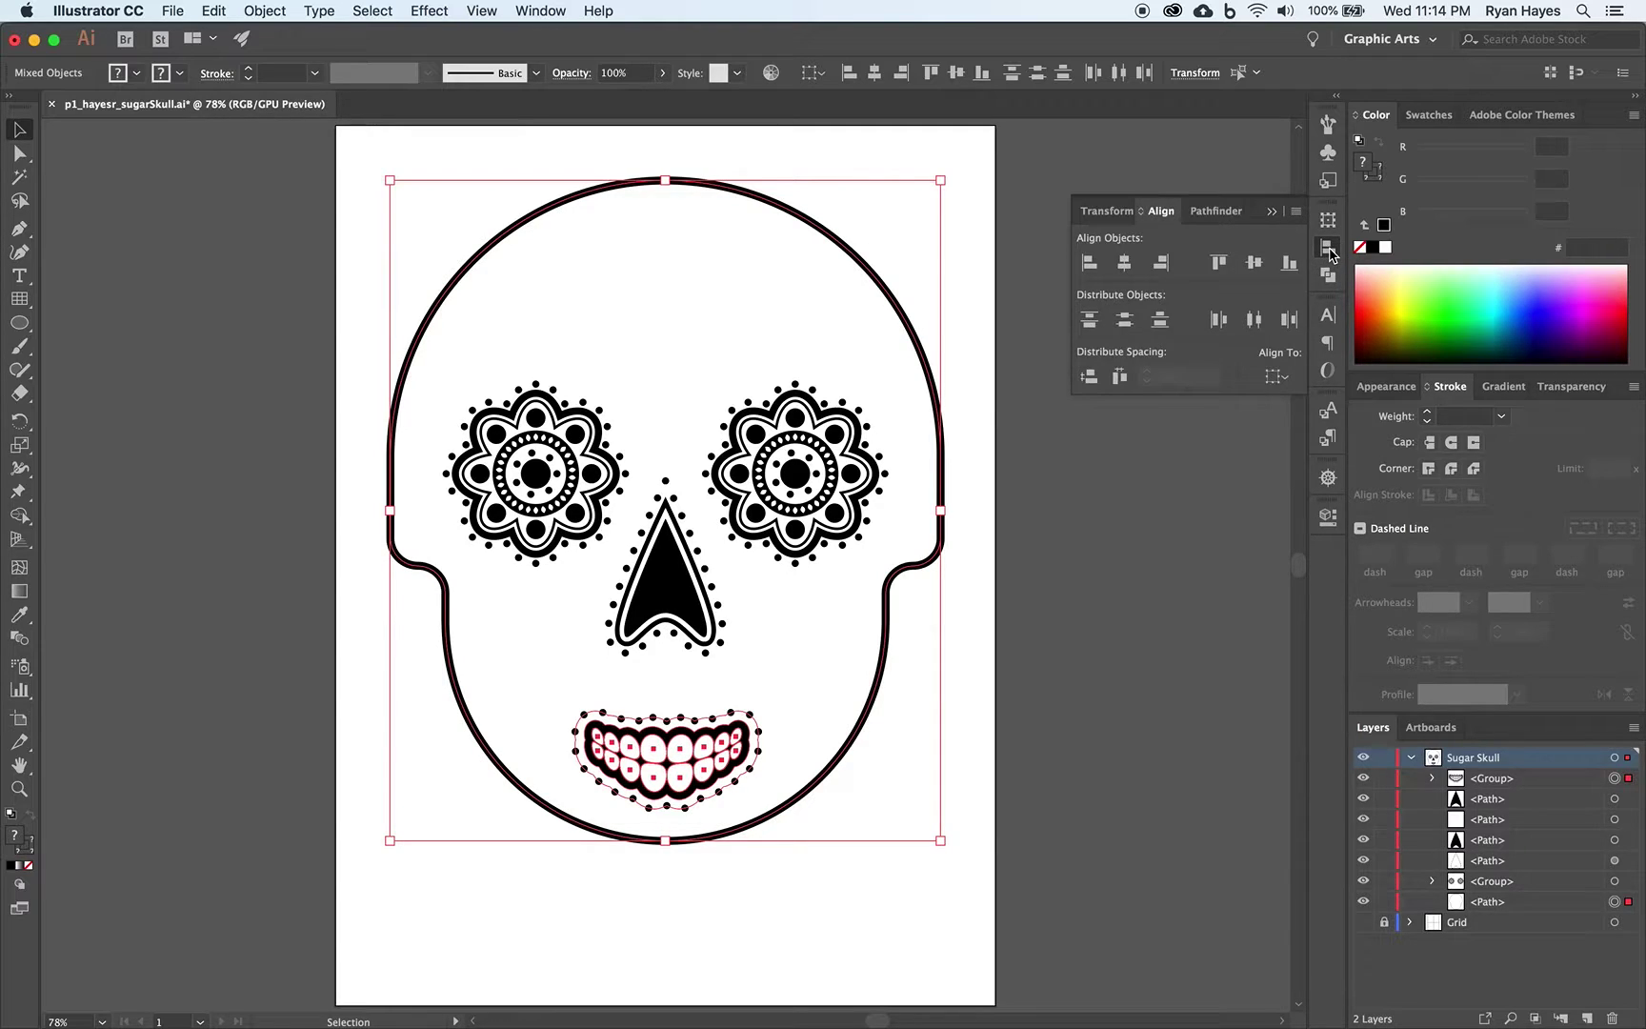
left_click(1284, 376)
left_click(1307, 423)
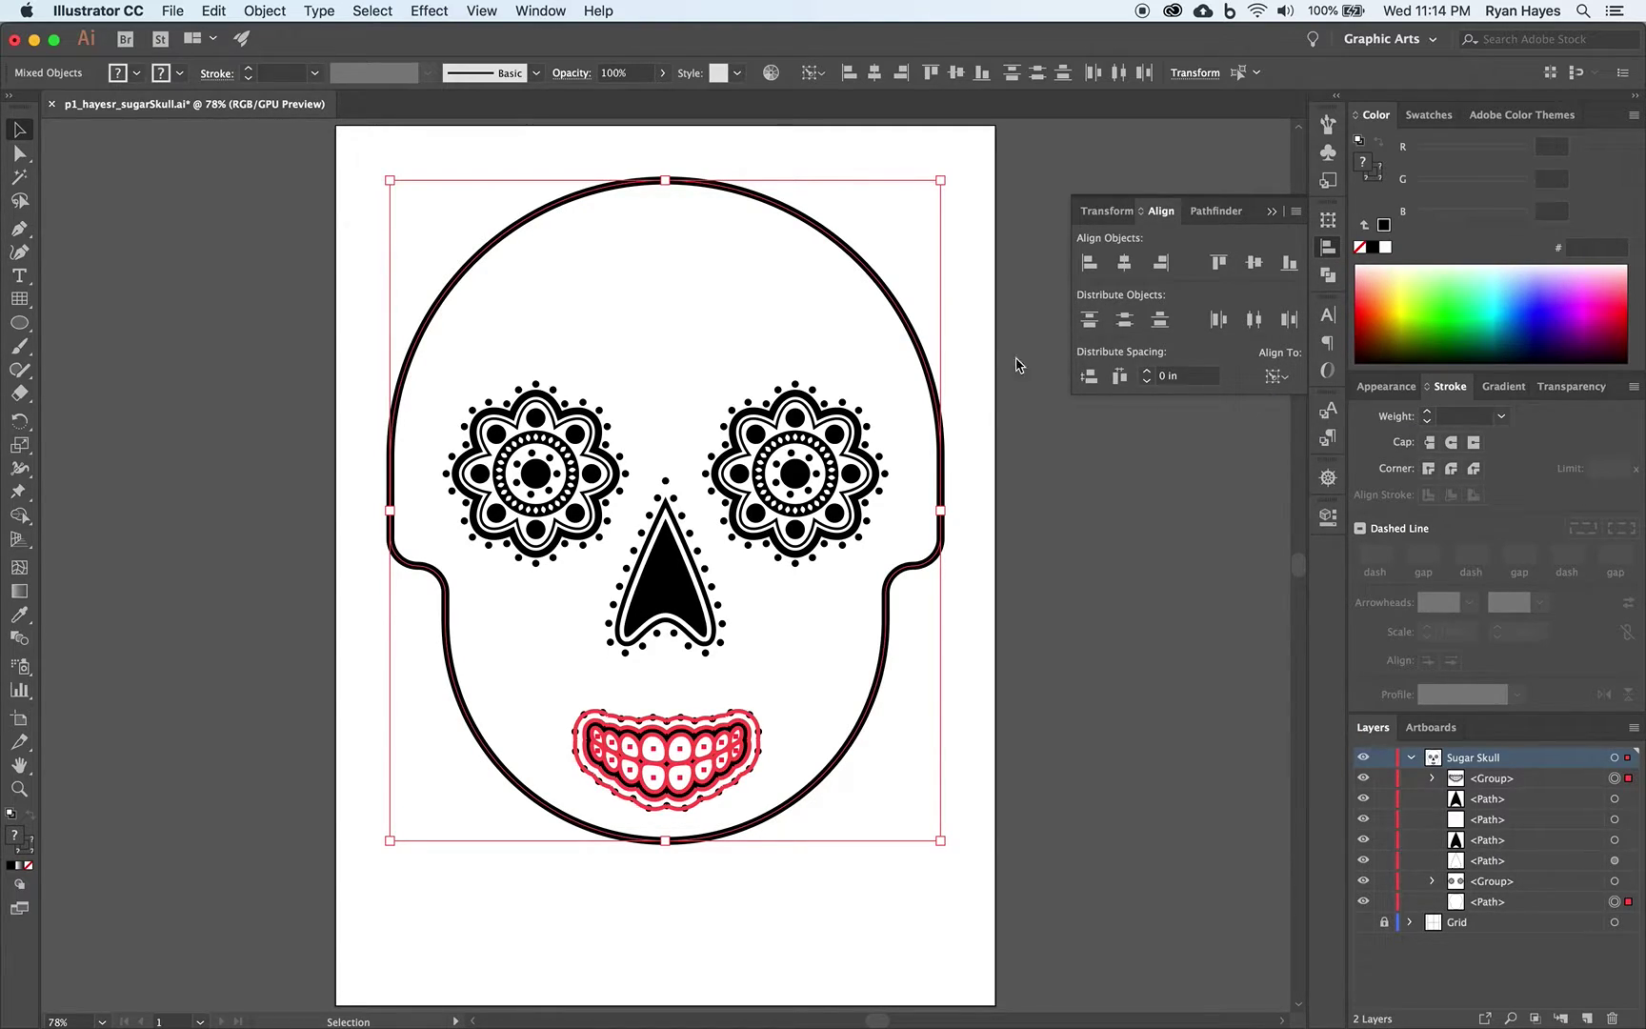
left_click(910, 325)
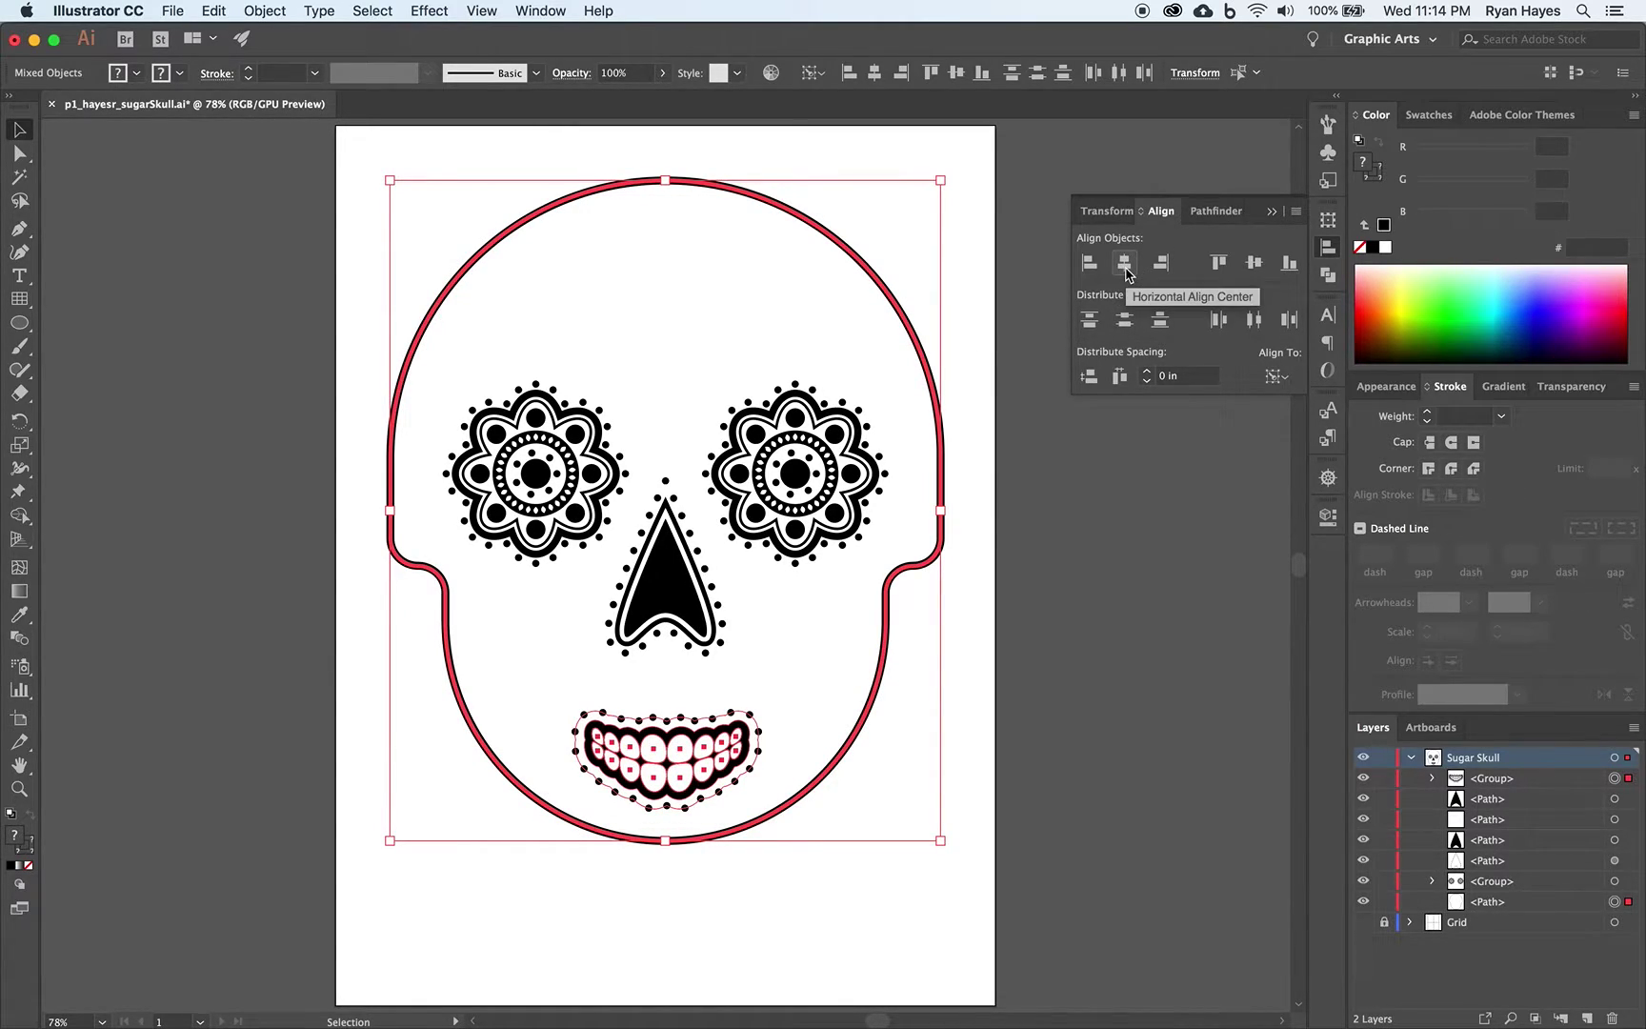
left_click(1125, 267)
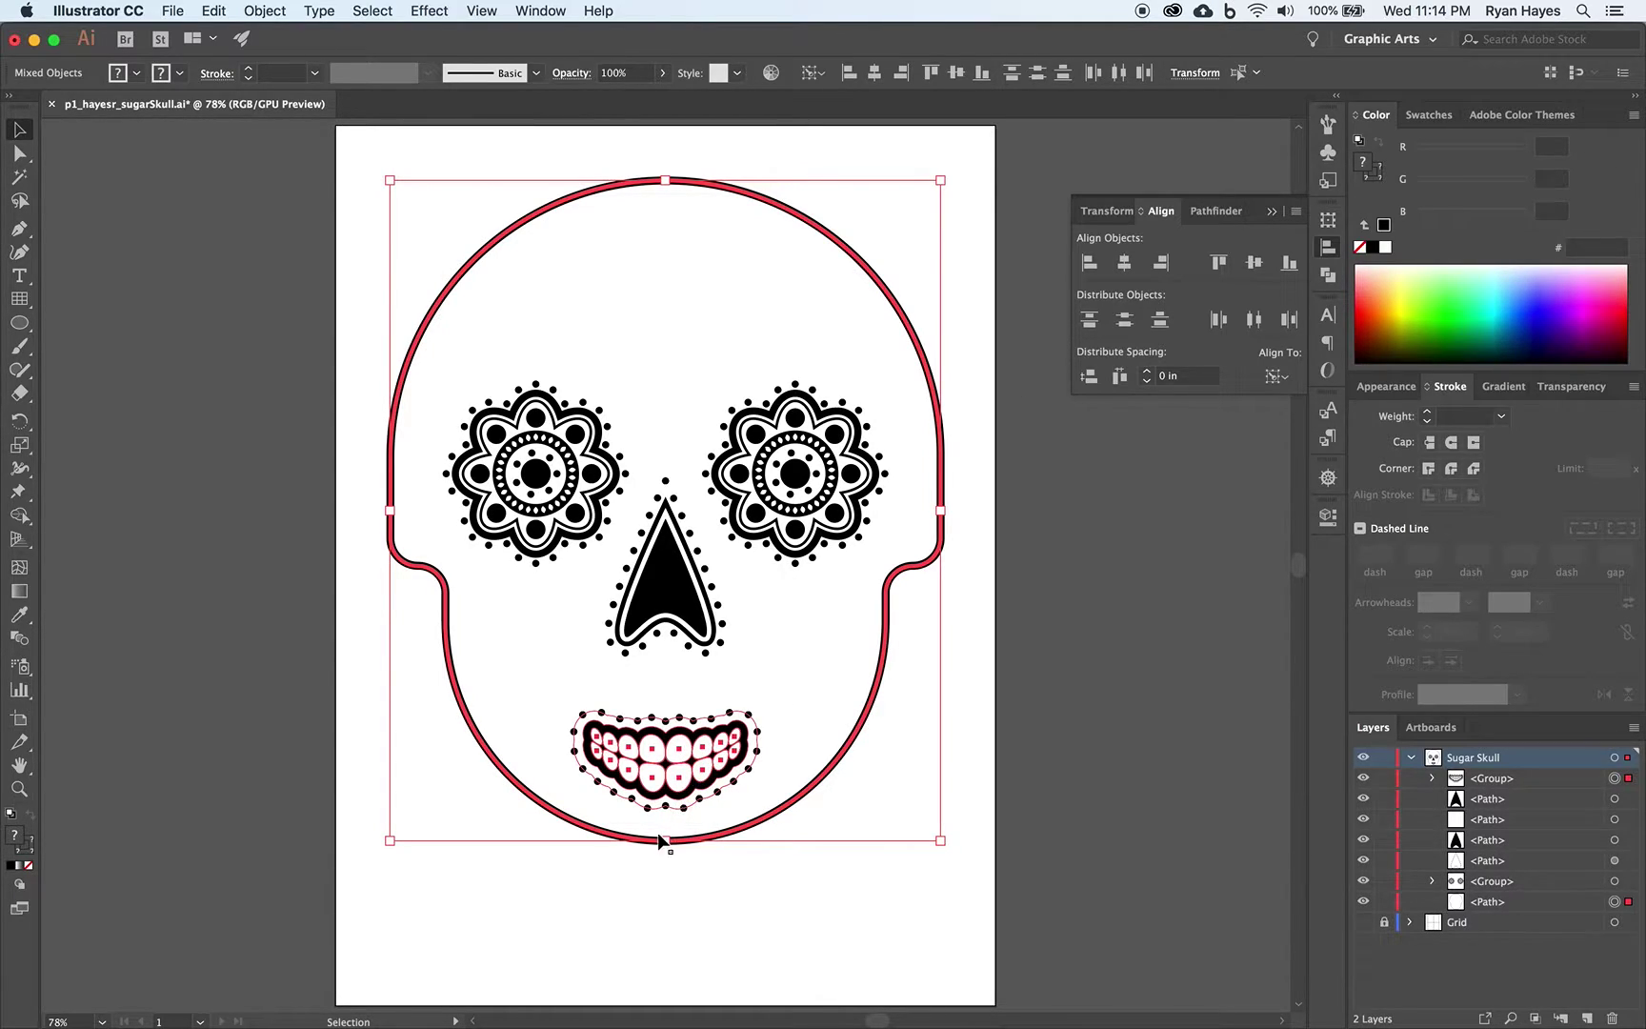
left_click(613, 920)
Save the finished sugar skull document with Cmd+S.
key("super+s")
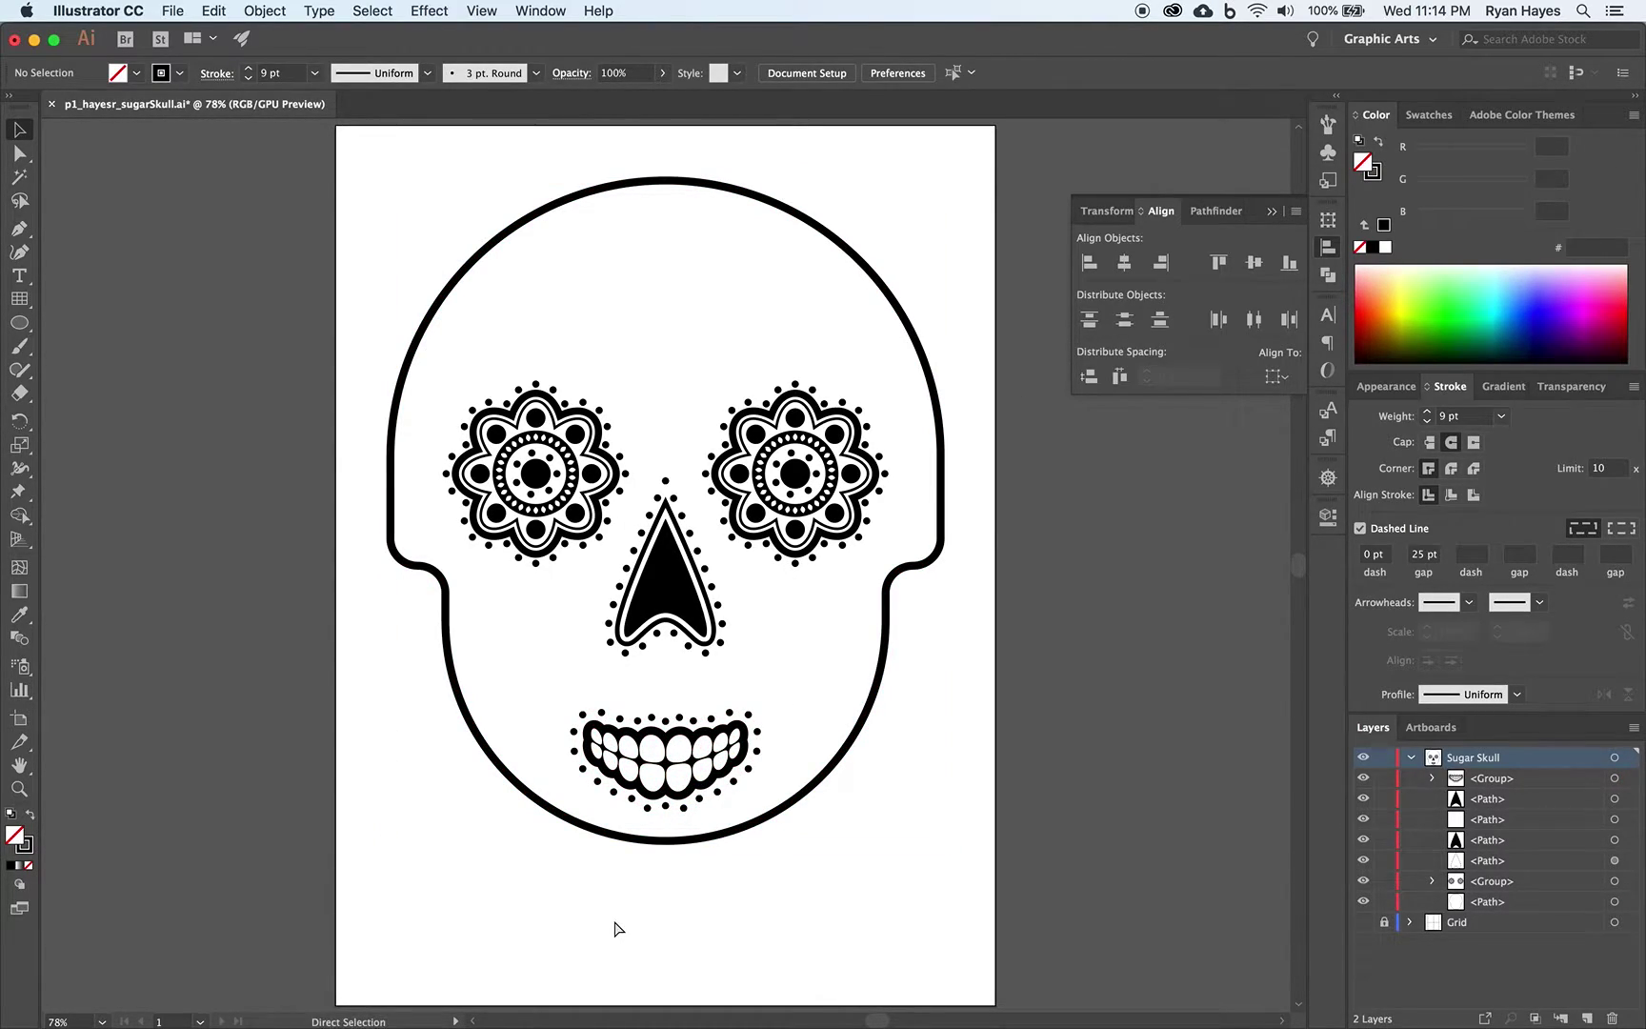